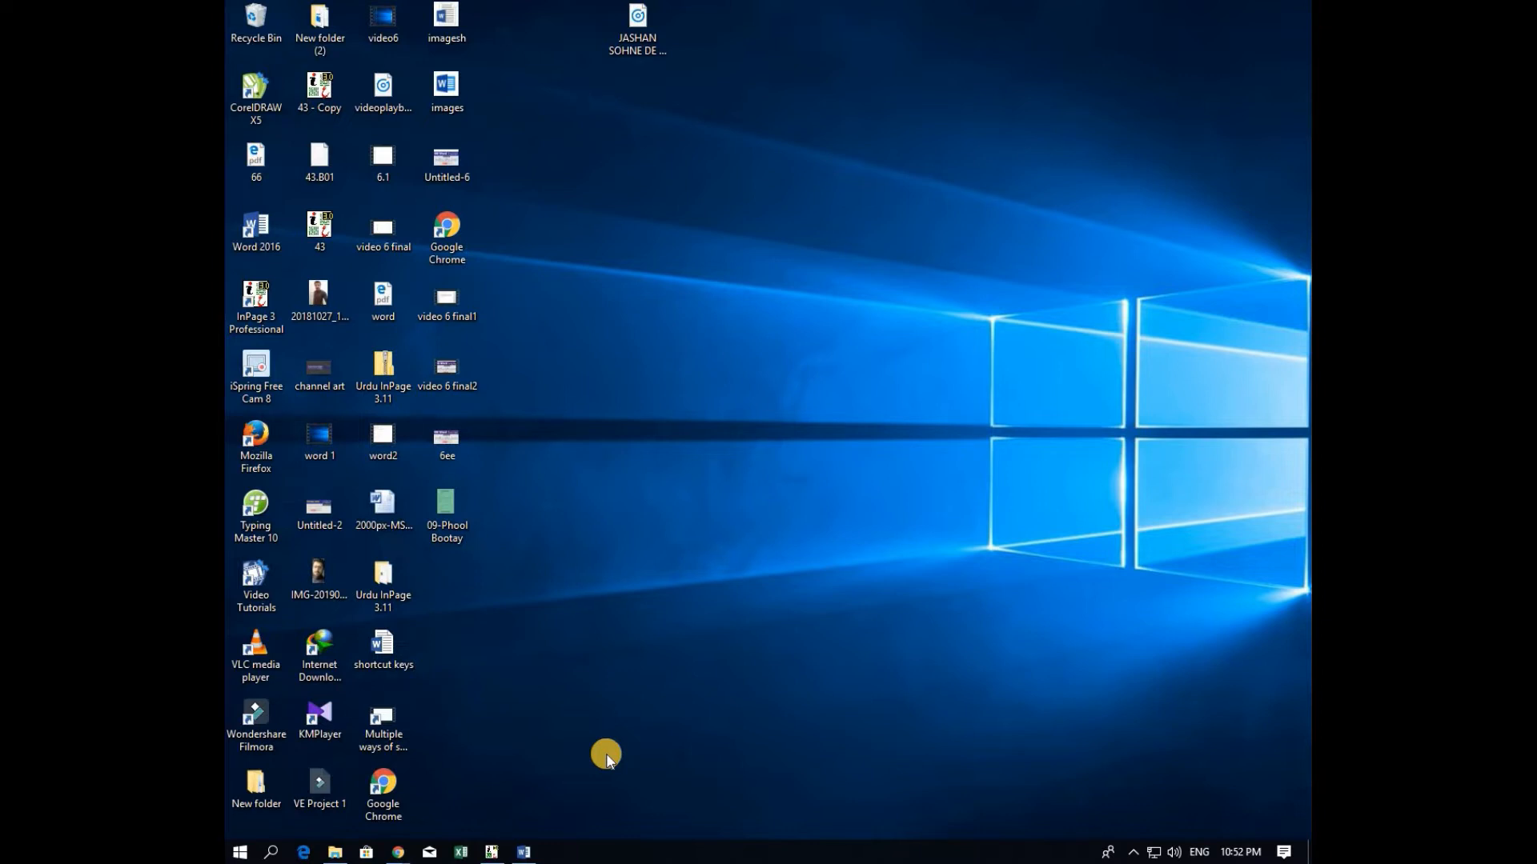
- Switch to the open InPage document with the Urdu paragraph and maximize its window
left_click(491, 853)
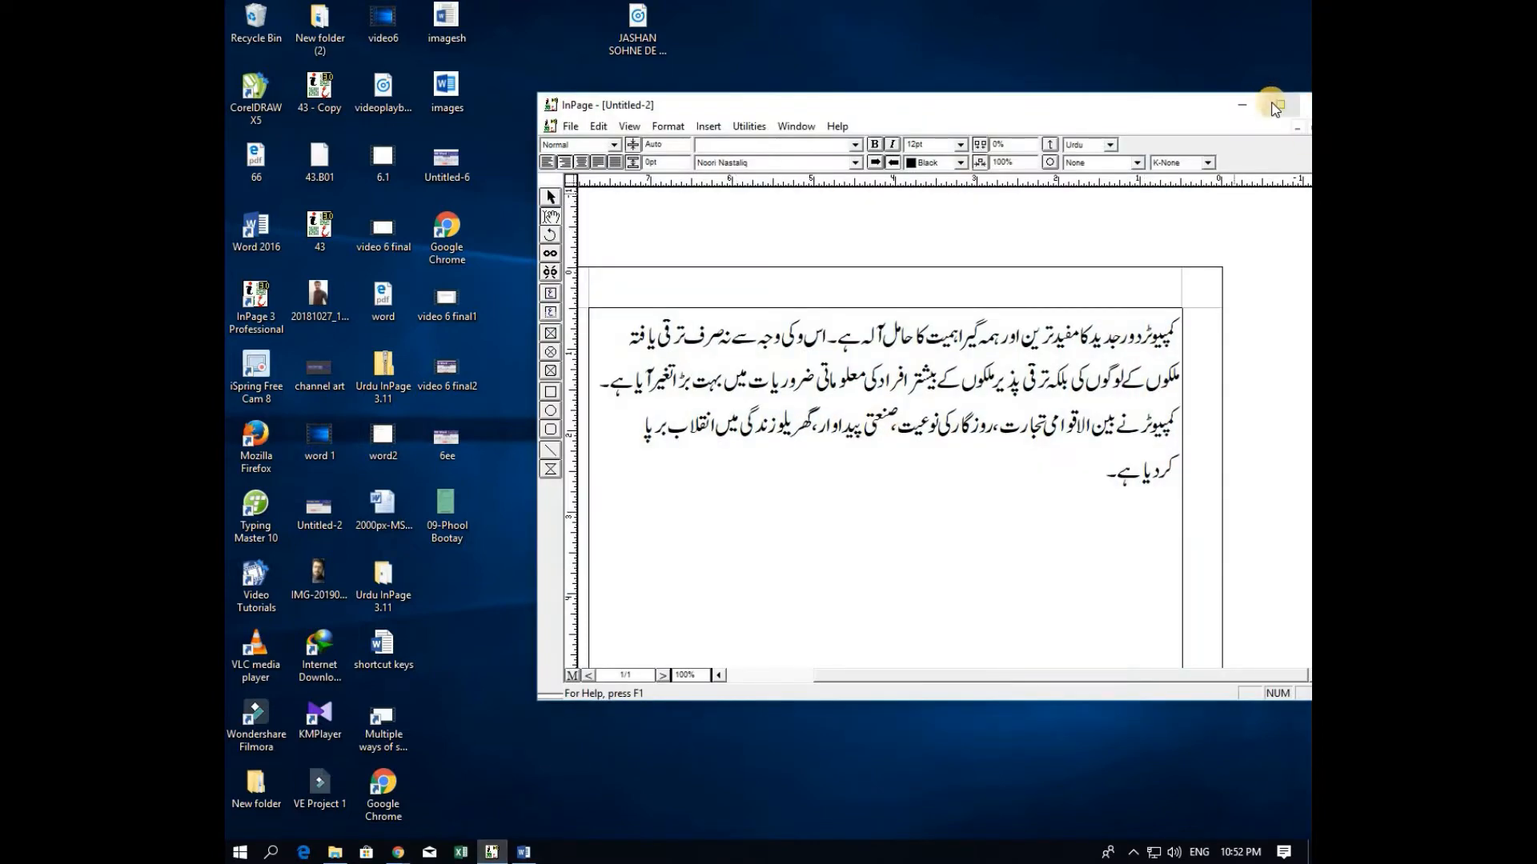
left_click(1281, 105)
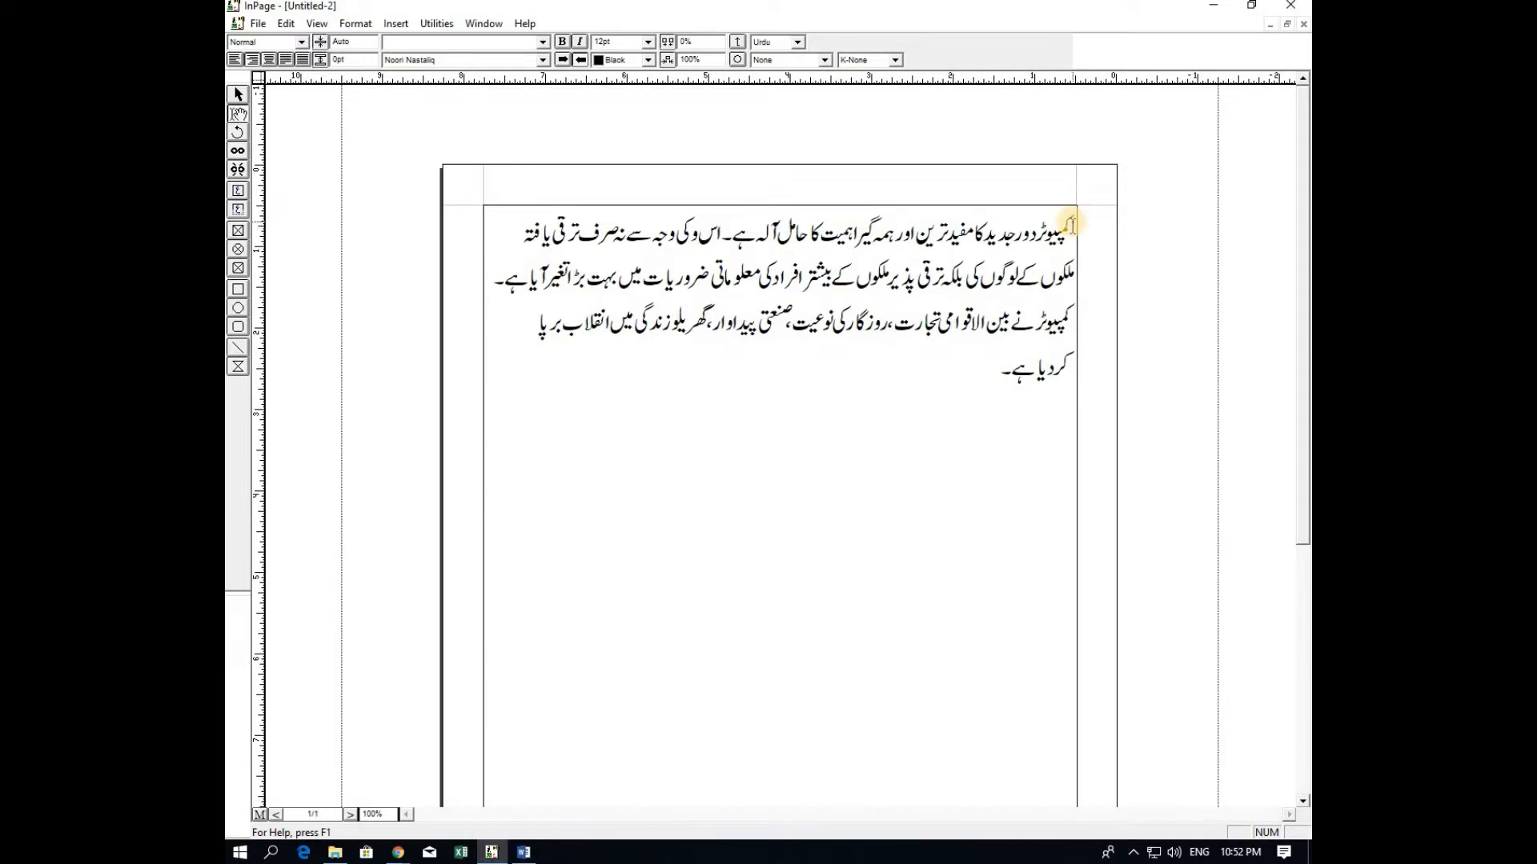
left_click_drag(1072, 225, 926, 439)
scroll(926, 433, "down", 5)
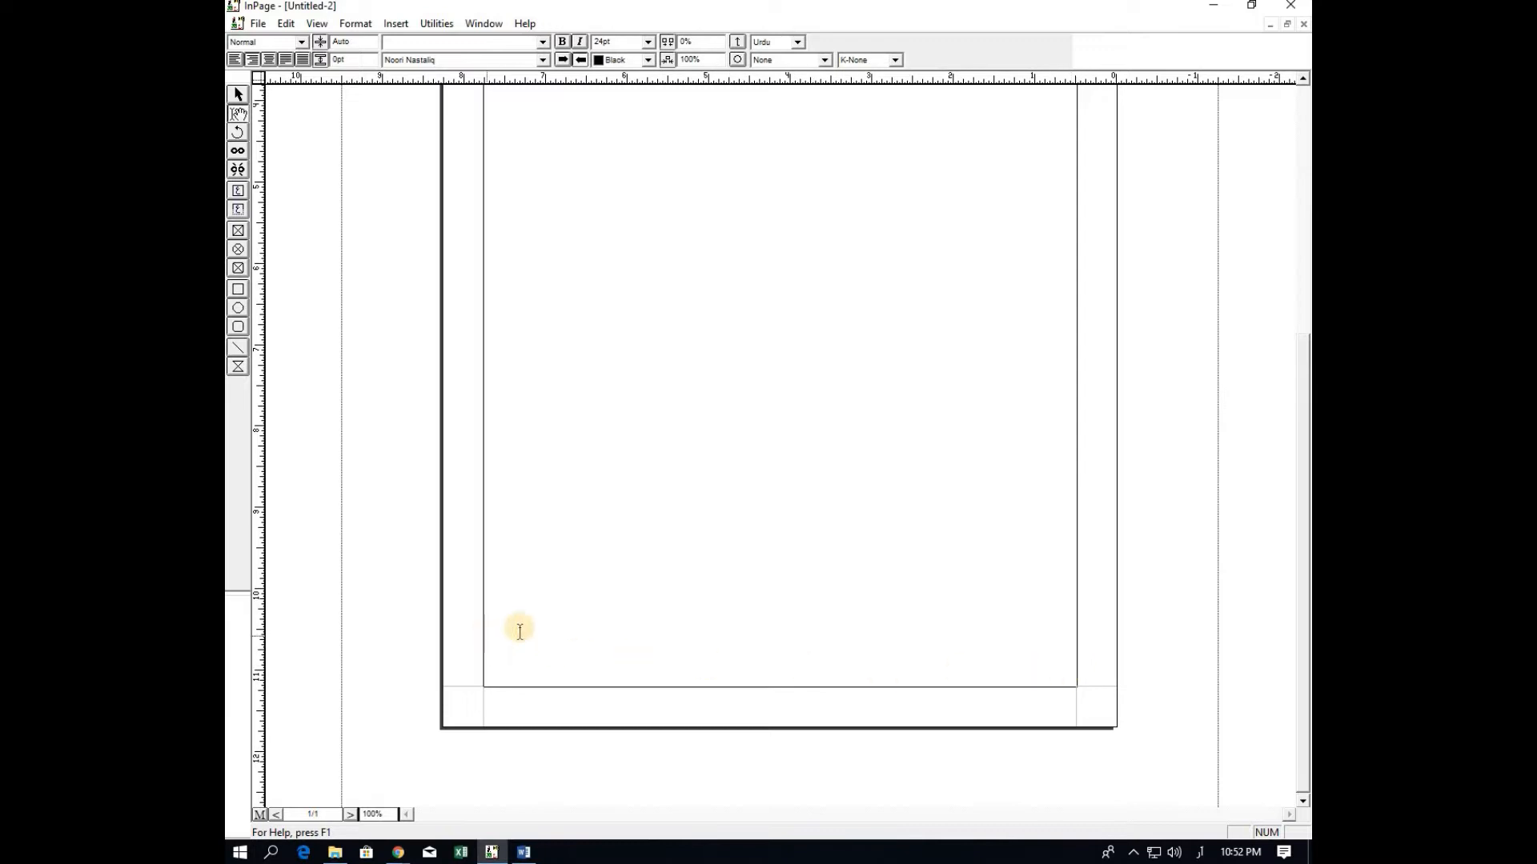
scroll(835, 369, "up", 5)
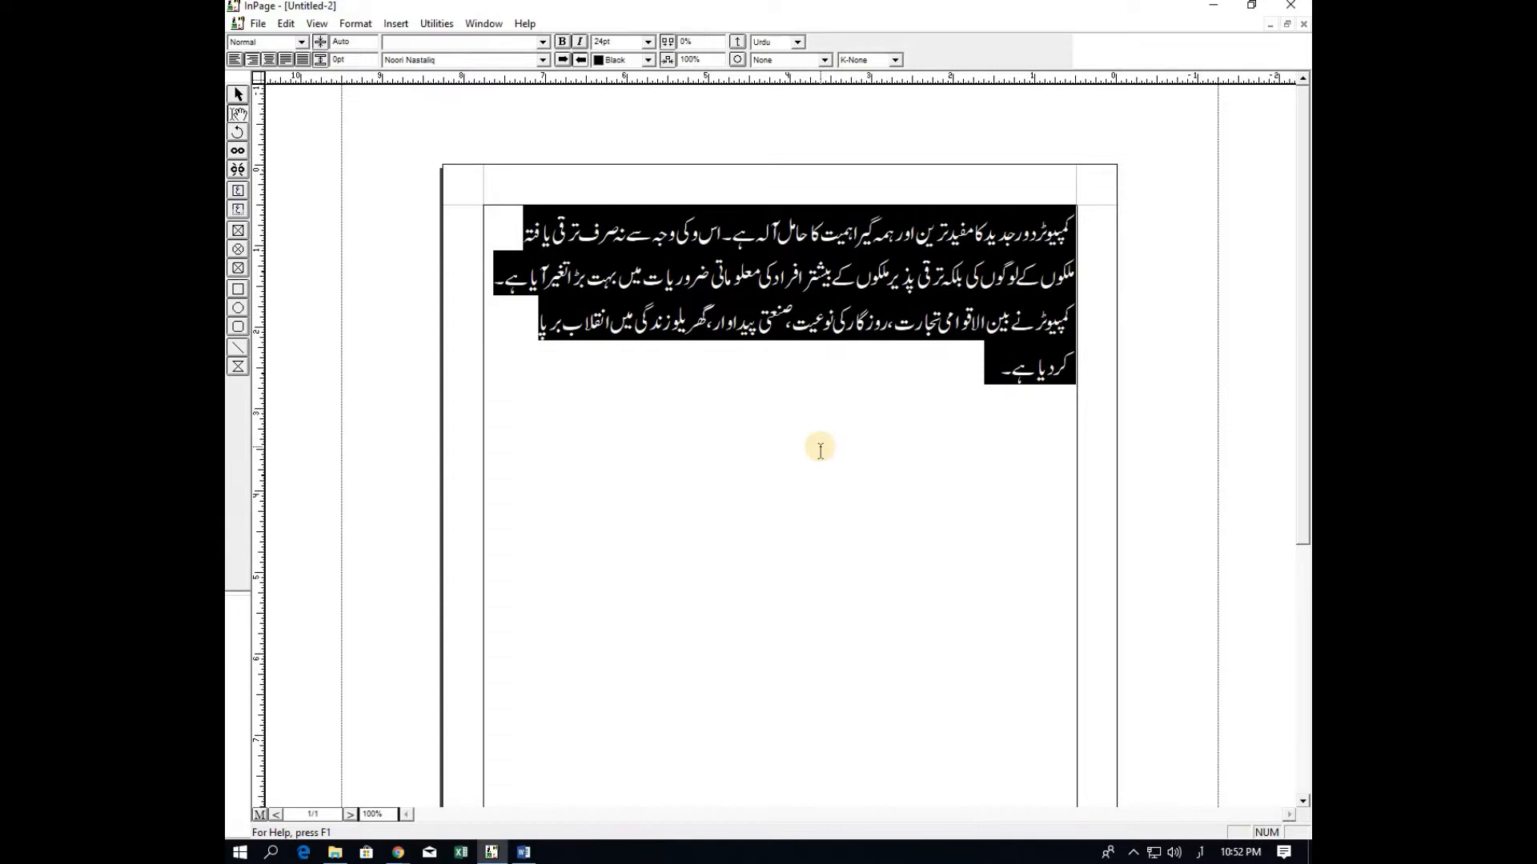
left_click(851, 432)
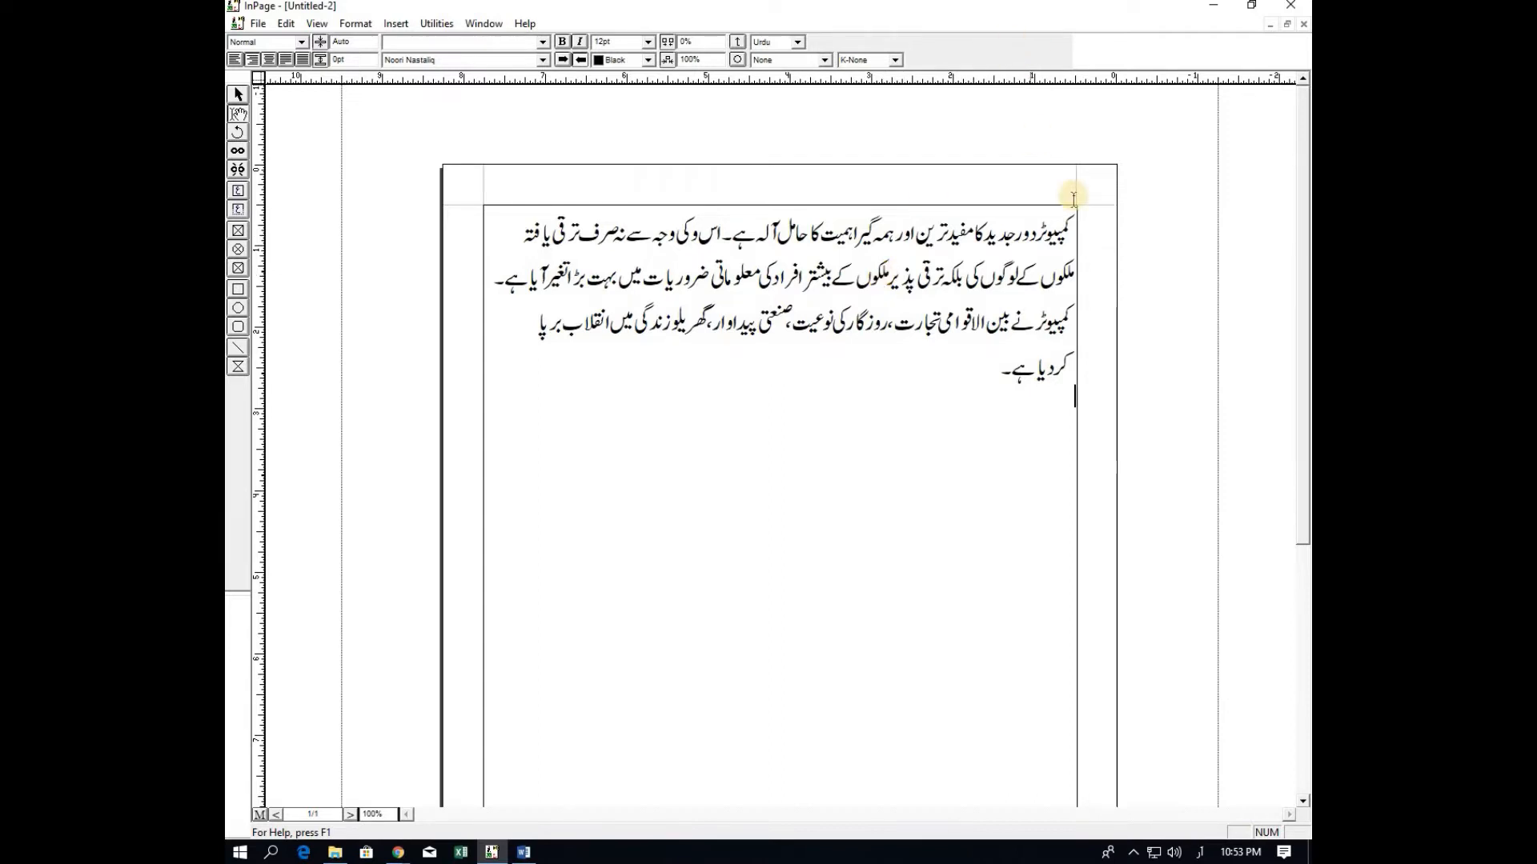
left_click_drag(1072, 230, 964, 408)
left_click(964, 408)
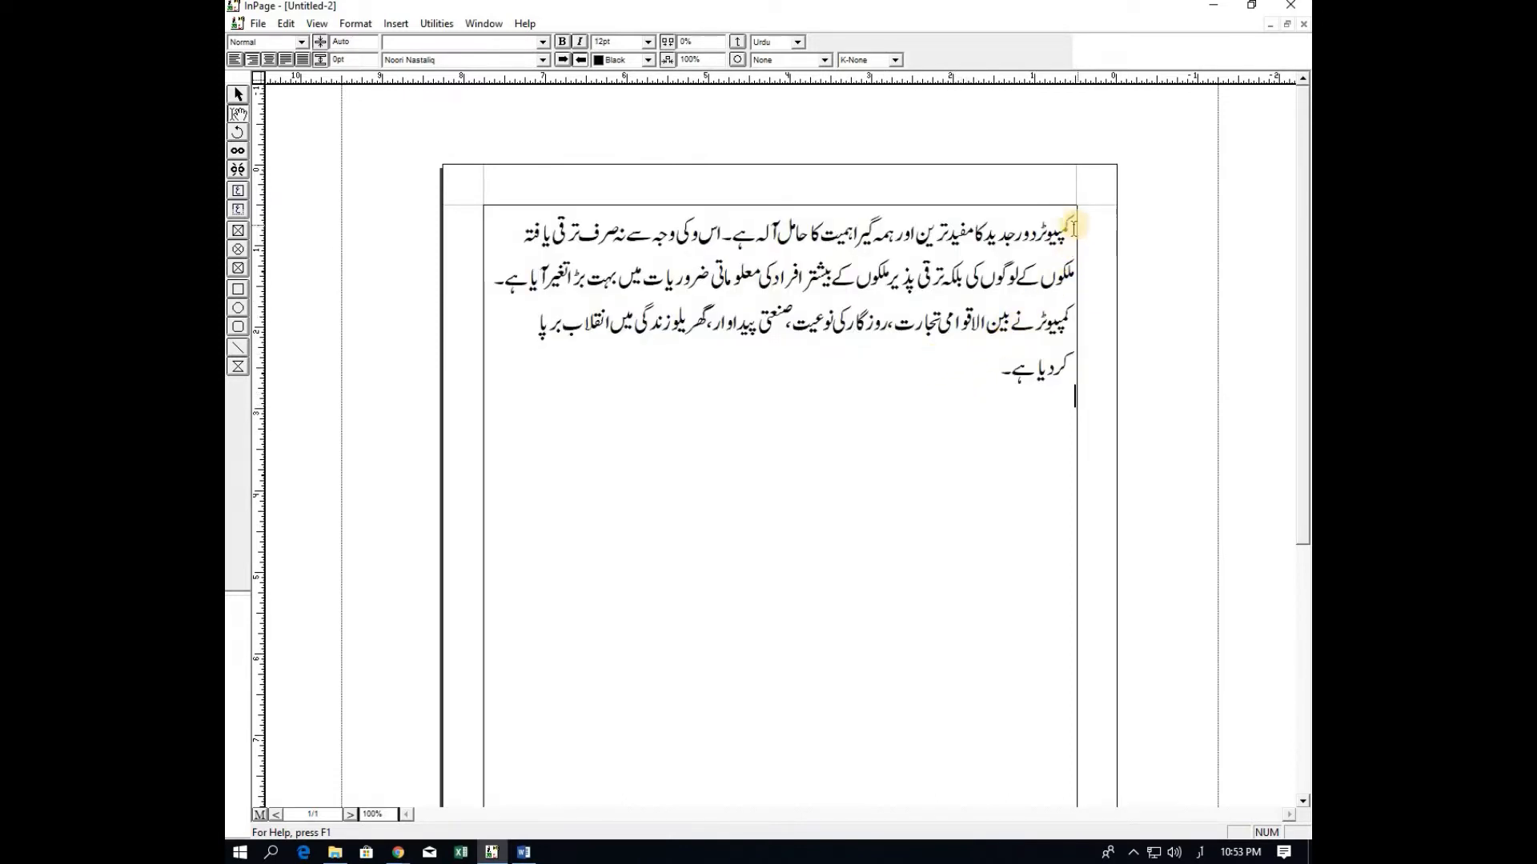
left_click_drag(1071, 228, 976, 358)
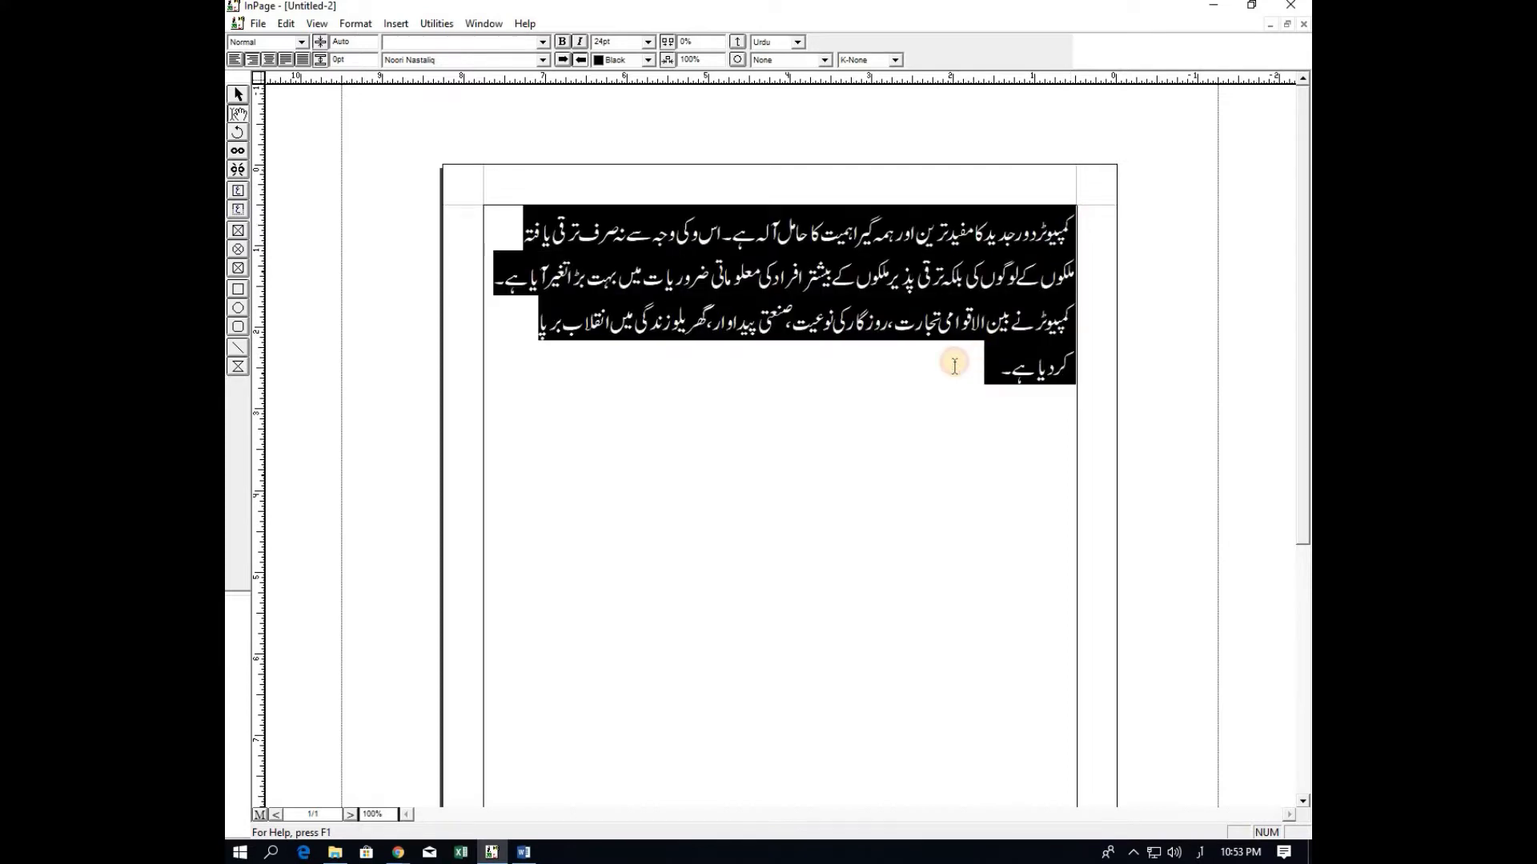
left_click(960, 372)
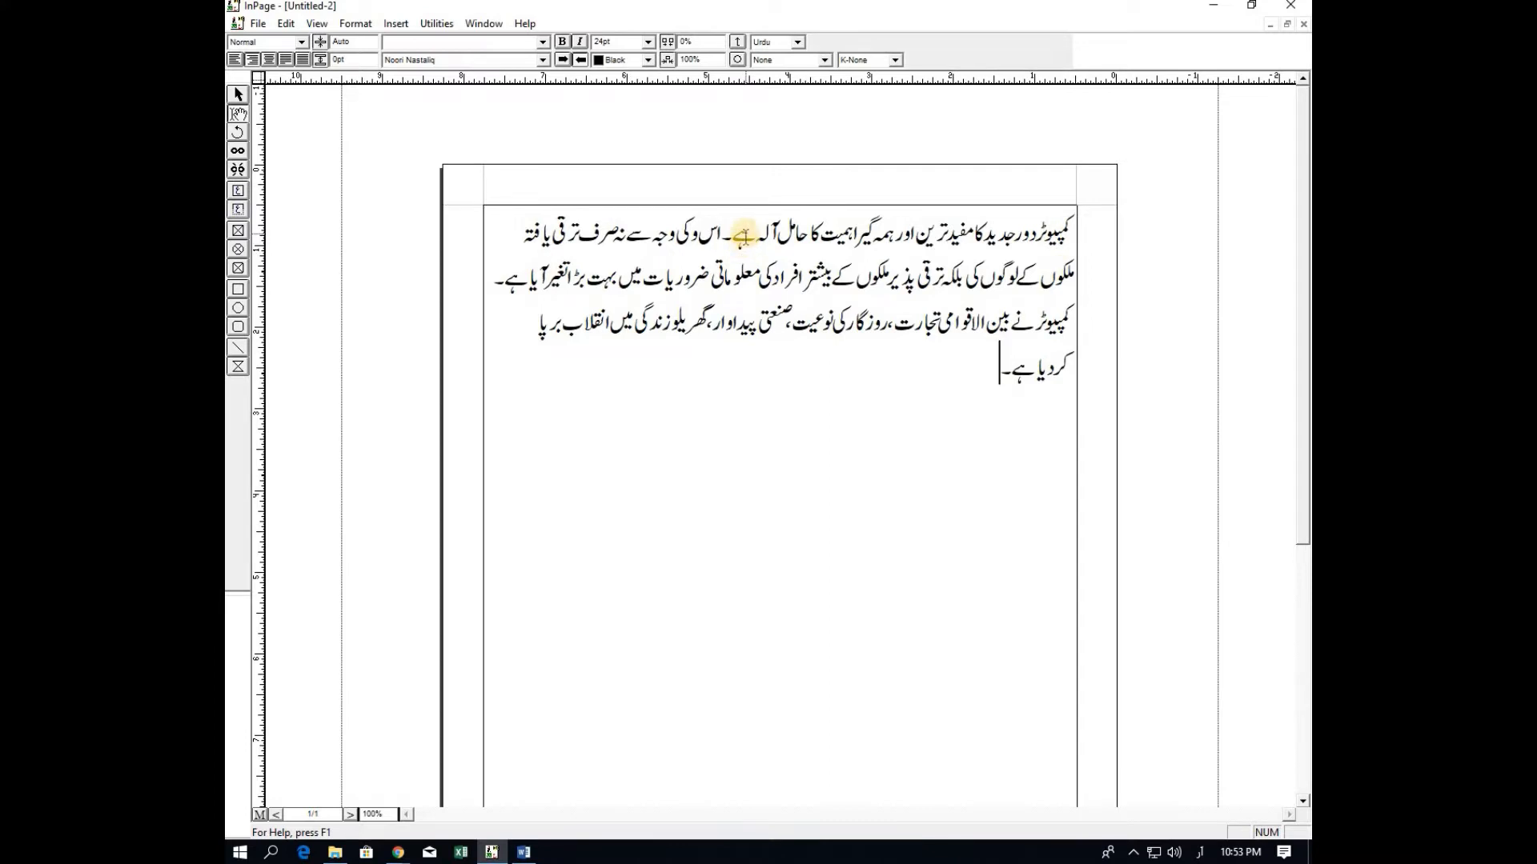
- Insert a footnote just before the full stop of the first sentence and place the cursor in its footnote entry
left_click(735, 236)
key("Right")
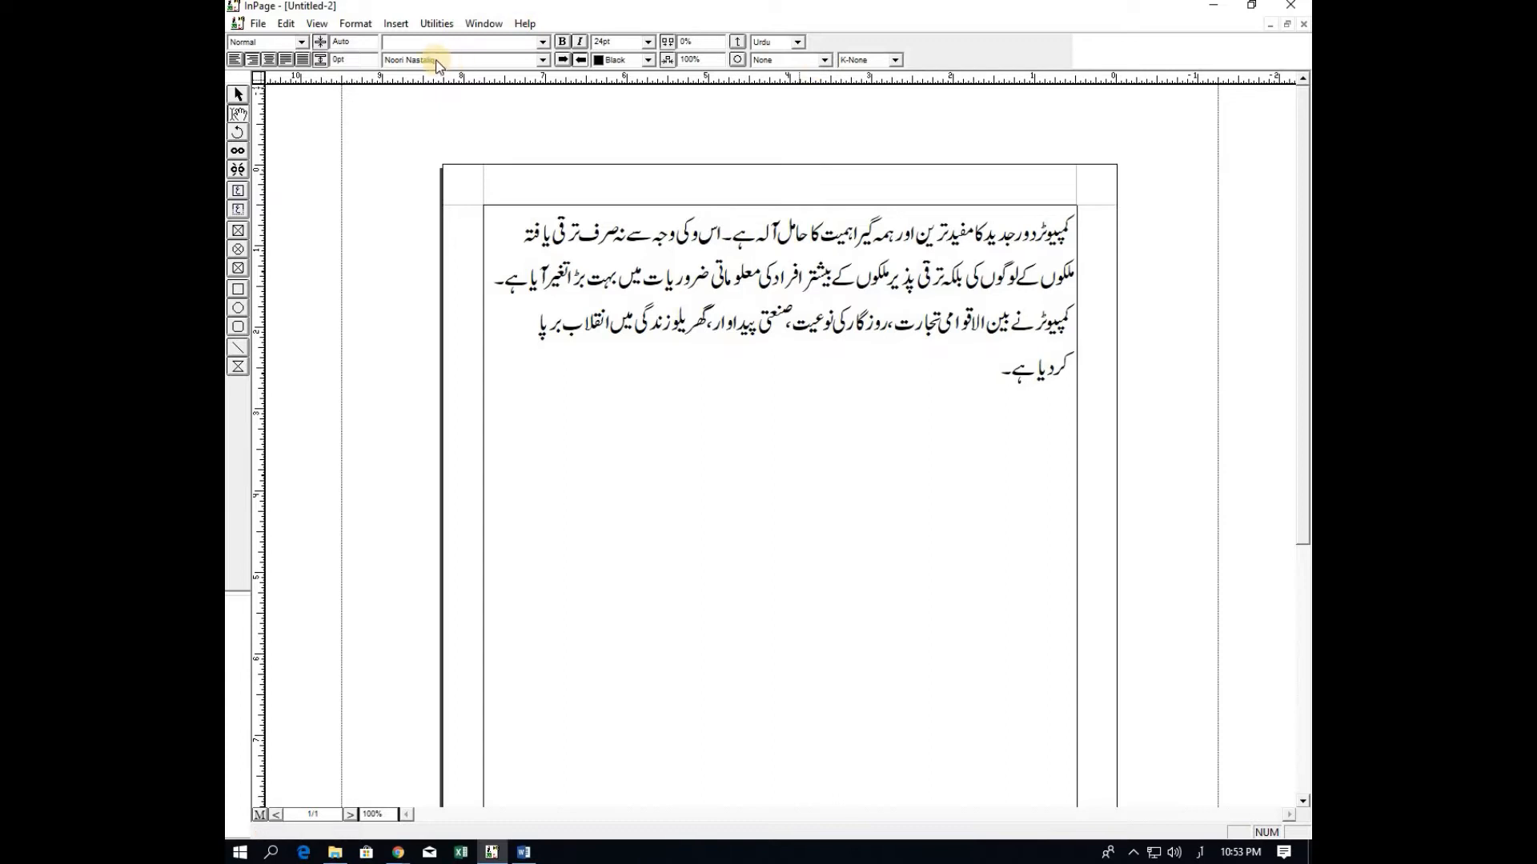
left_click(394, 25)
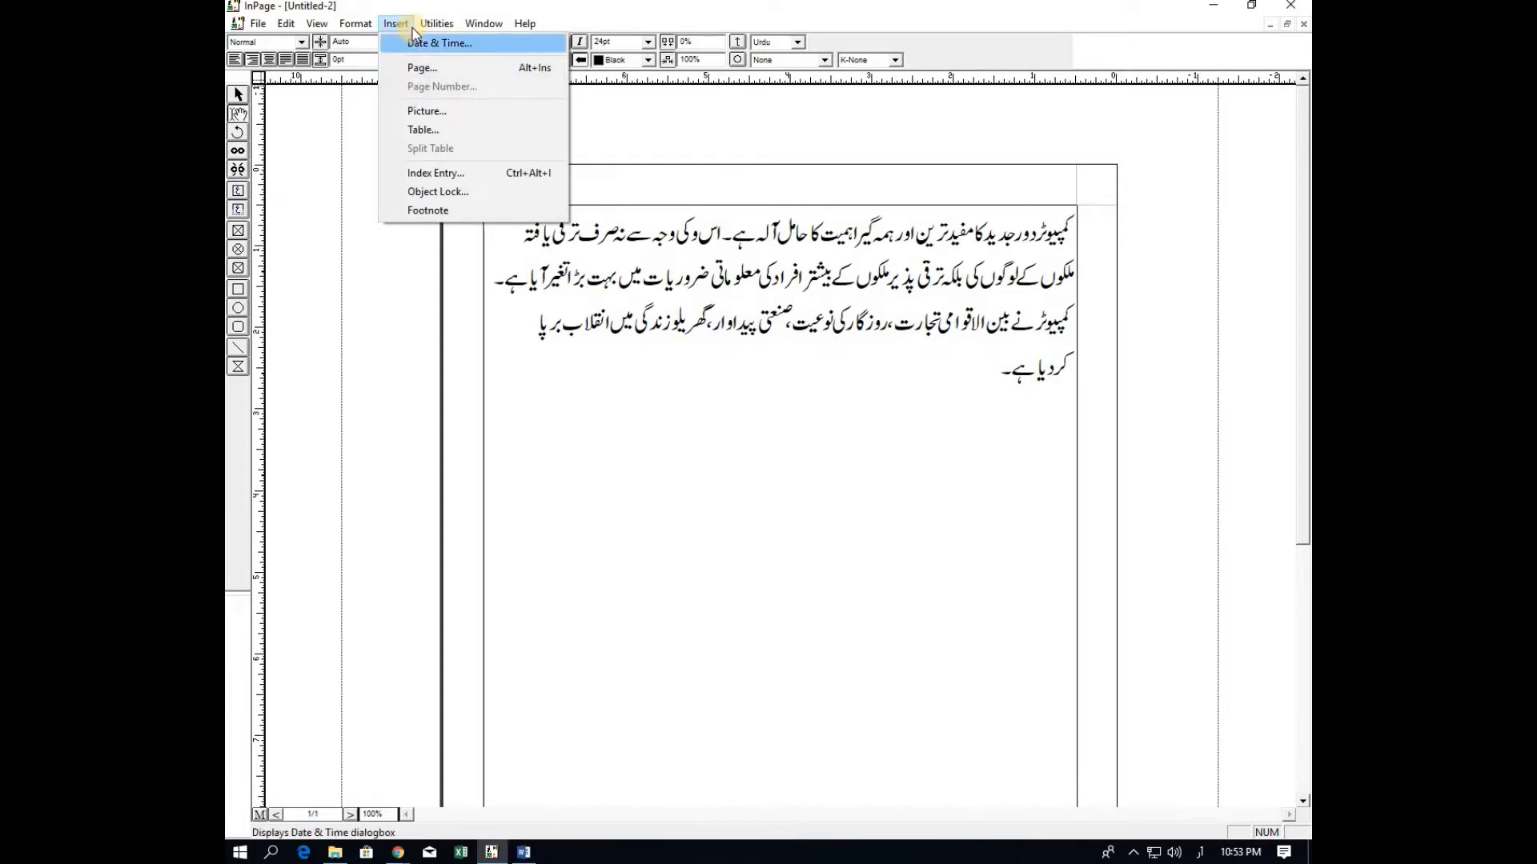
left_click(429, 212)
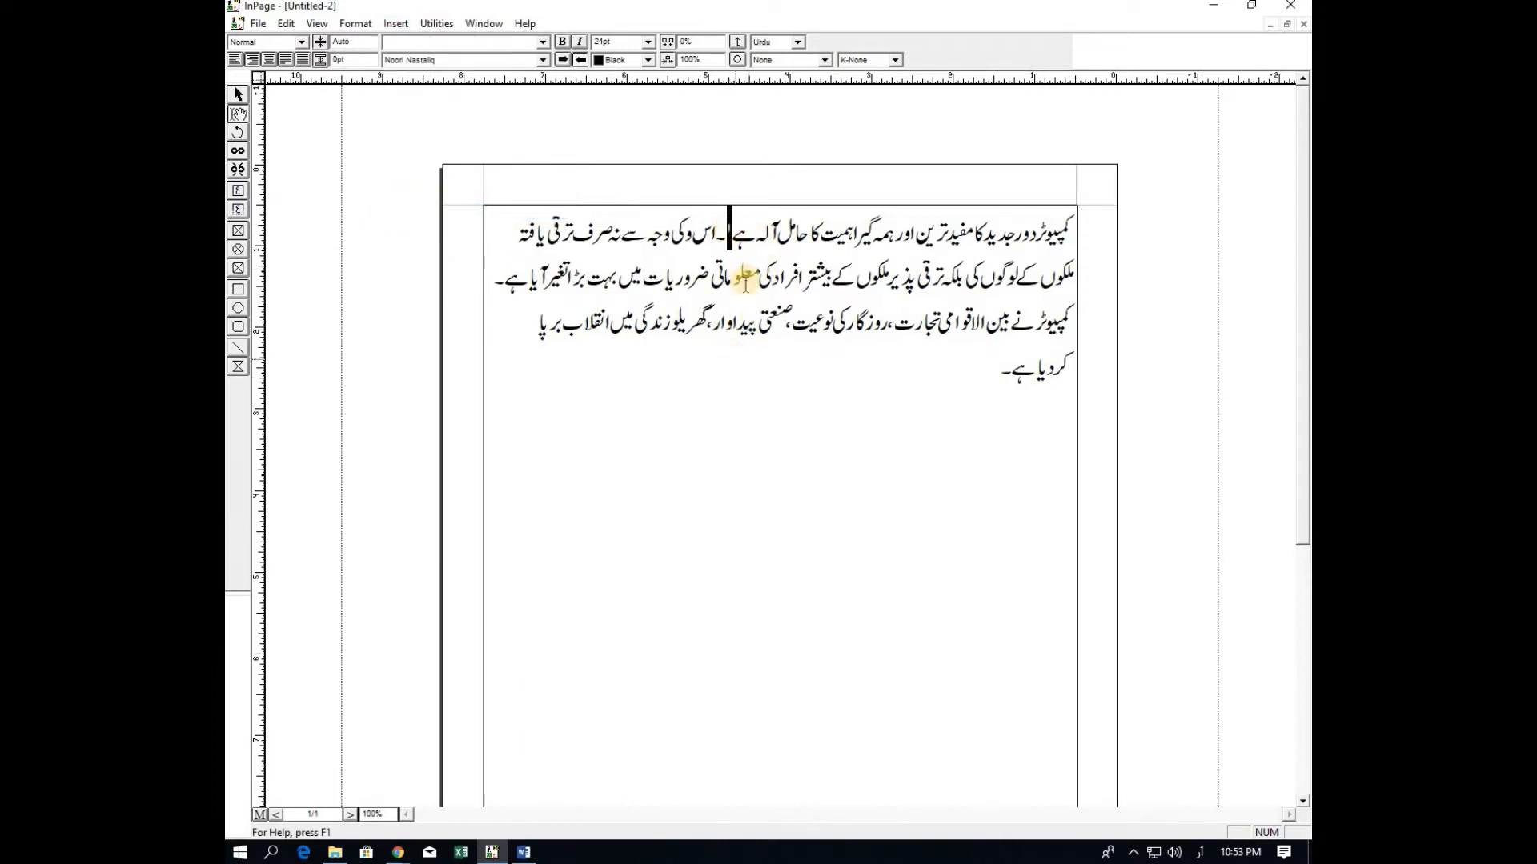
scroll(734, 251, "down", 4)
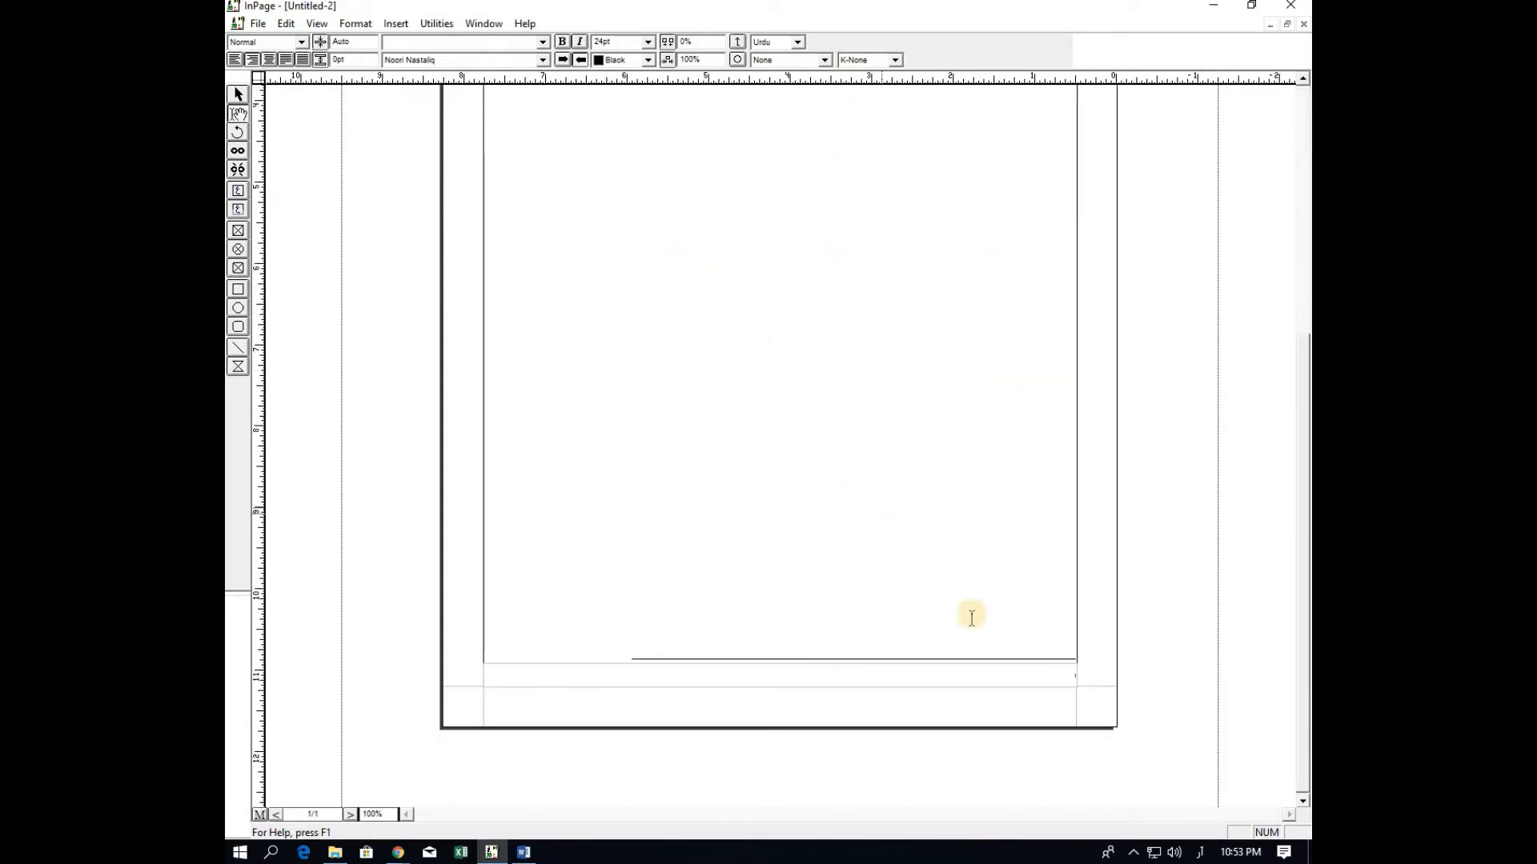
left_click(1071, 672)
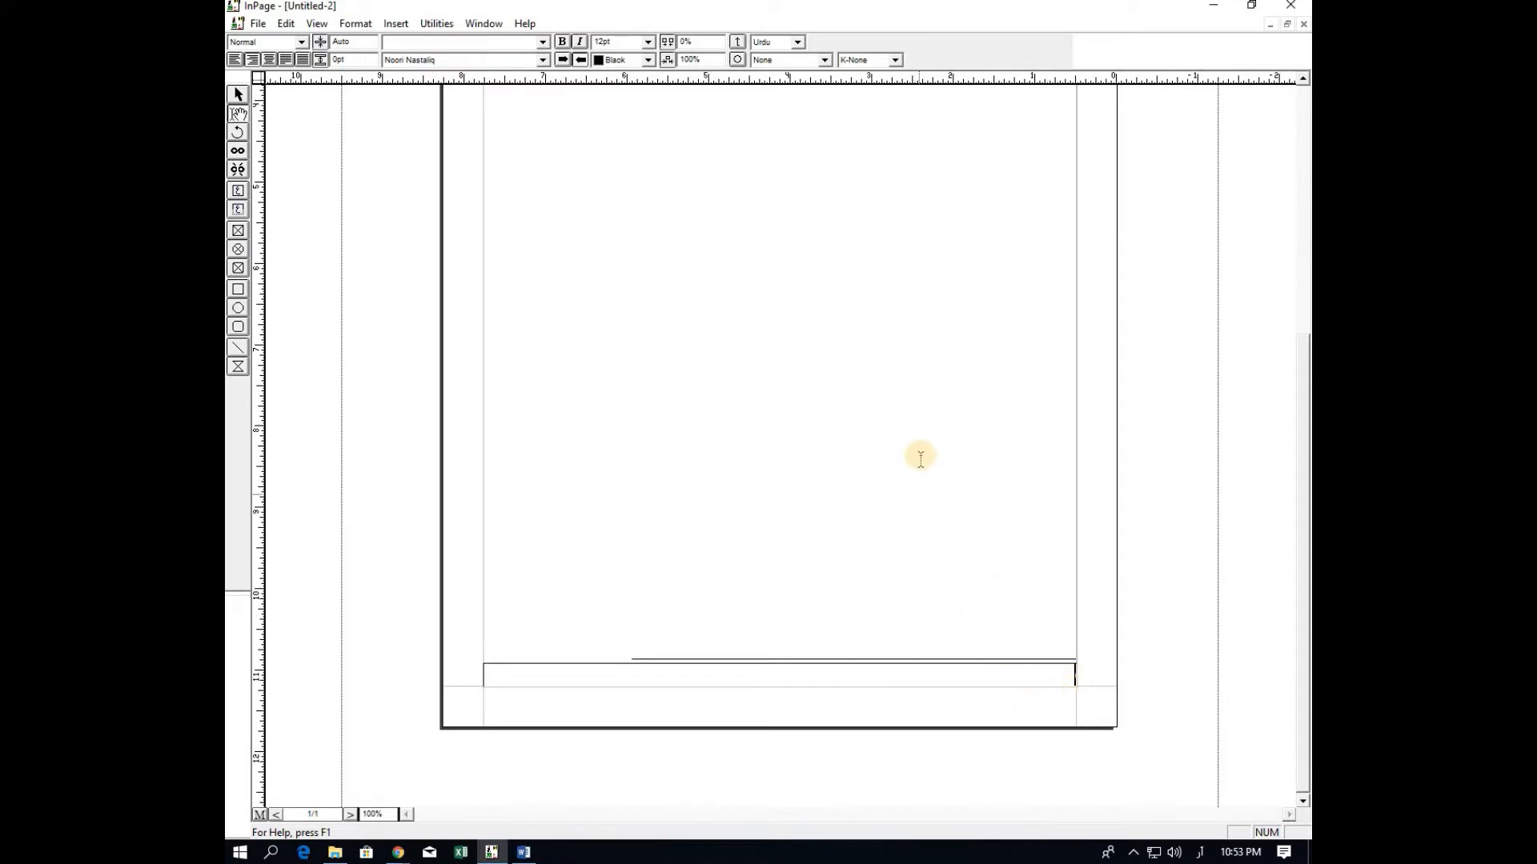
- Insert a second footnote before the full stop ending the paragraph's second line and go to its entry in the footnote area
scroll(918, 442, "up", 5)
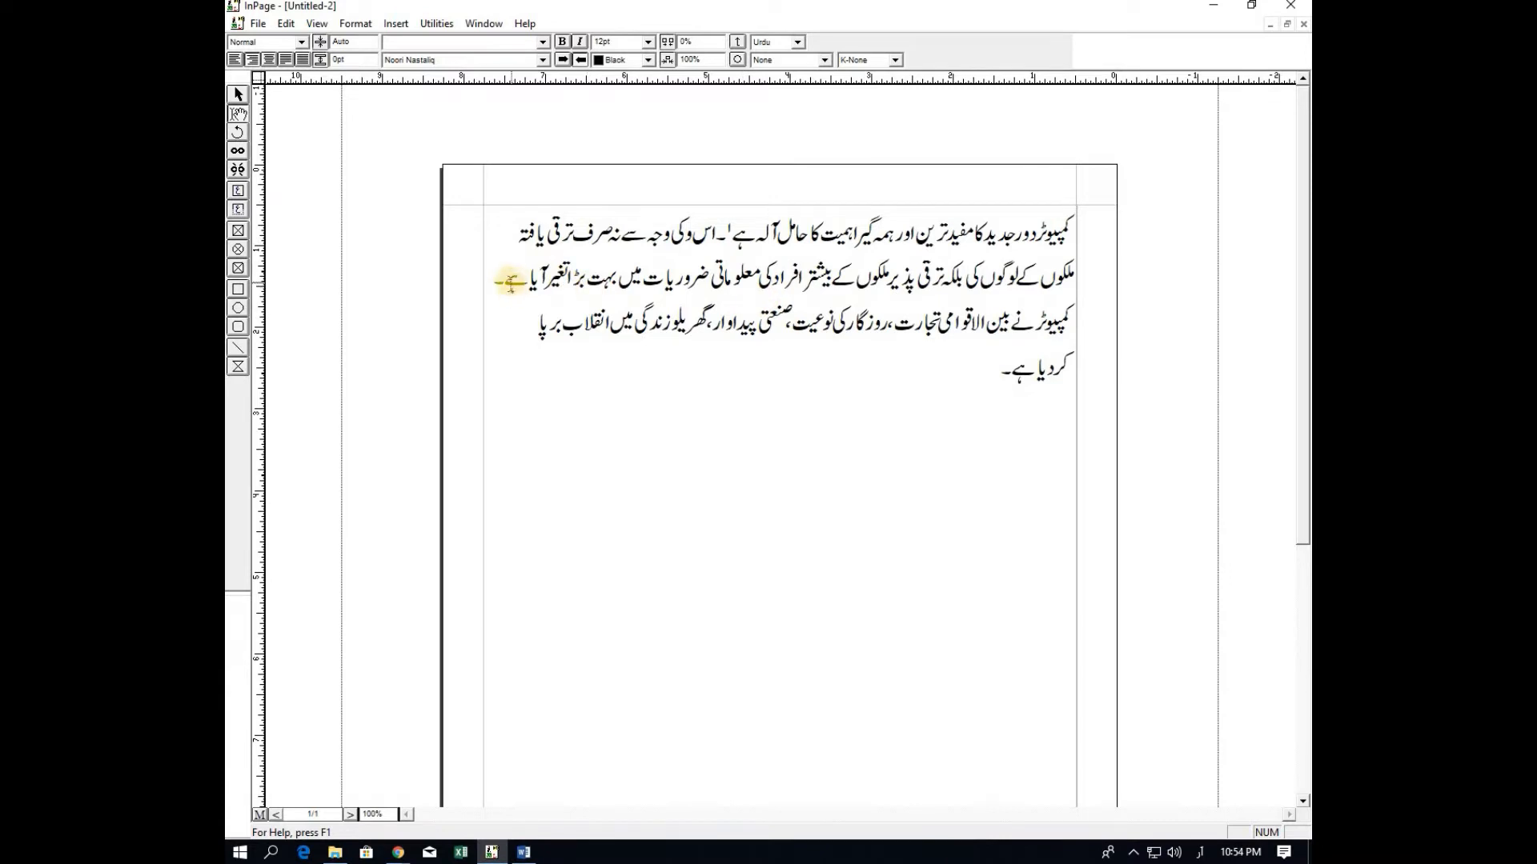
left_click(505, 282)
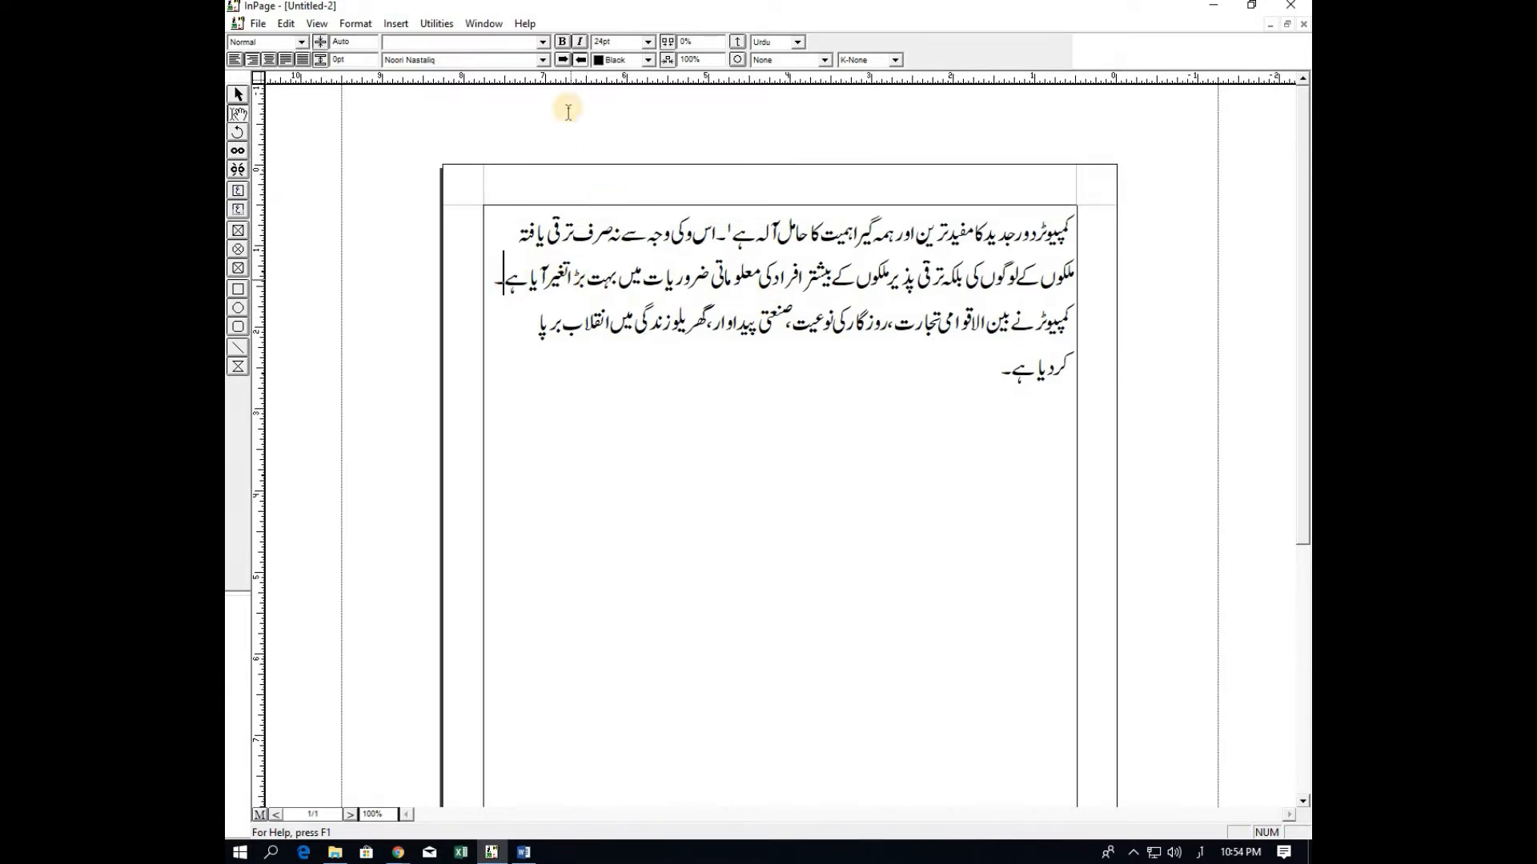
left_click(395, 24)
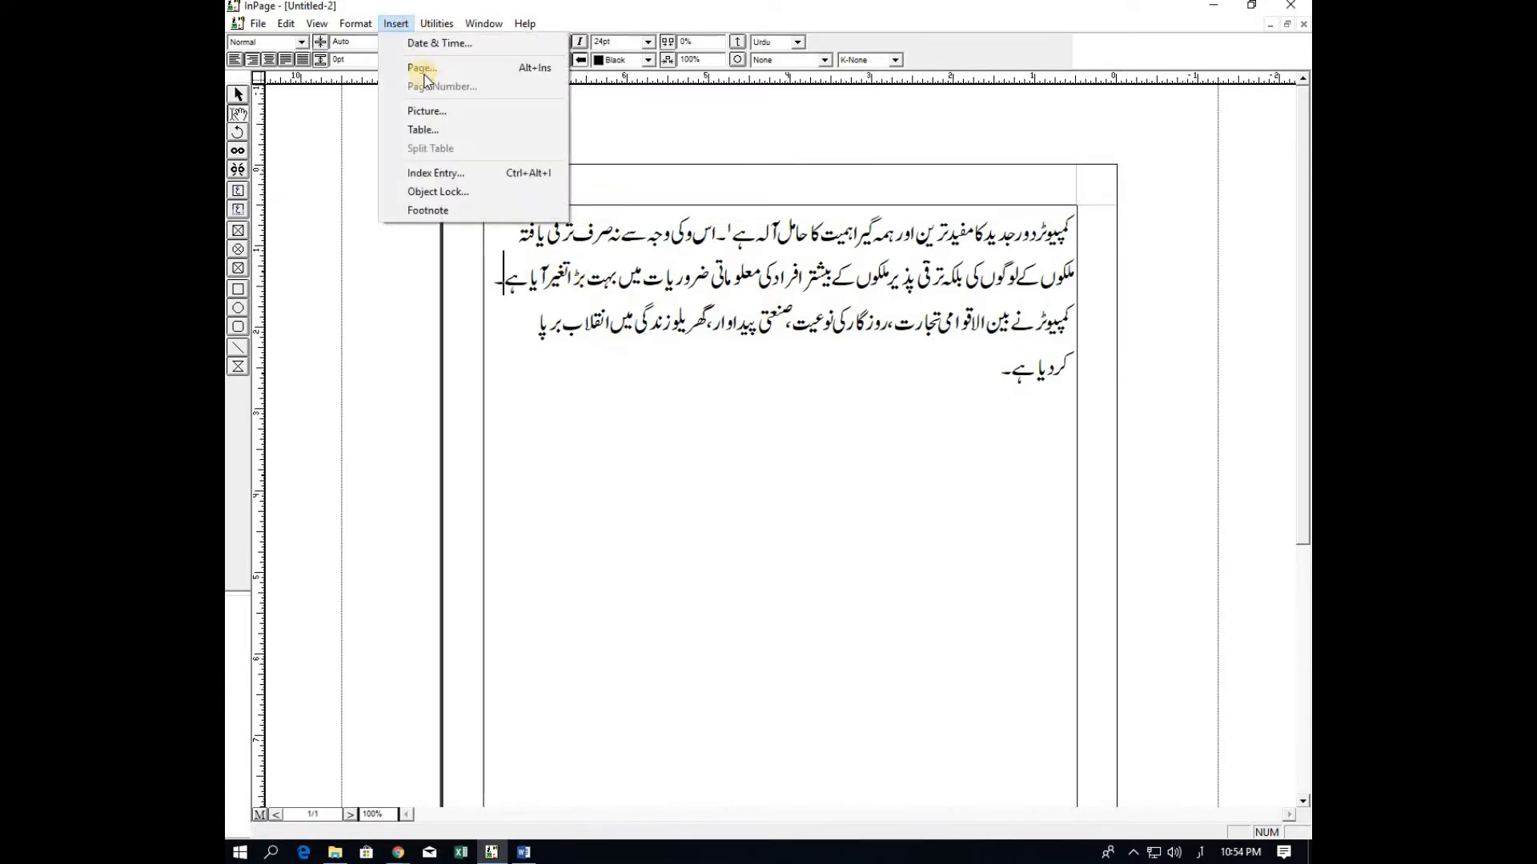
left_click(449, 210)
double_click(502, 271)
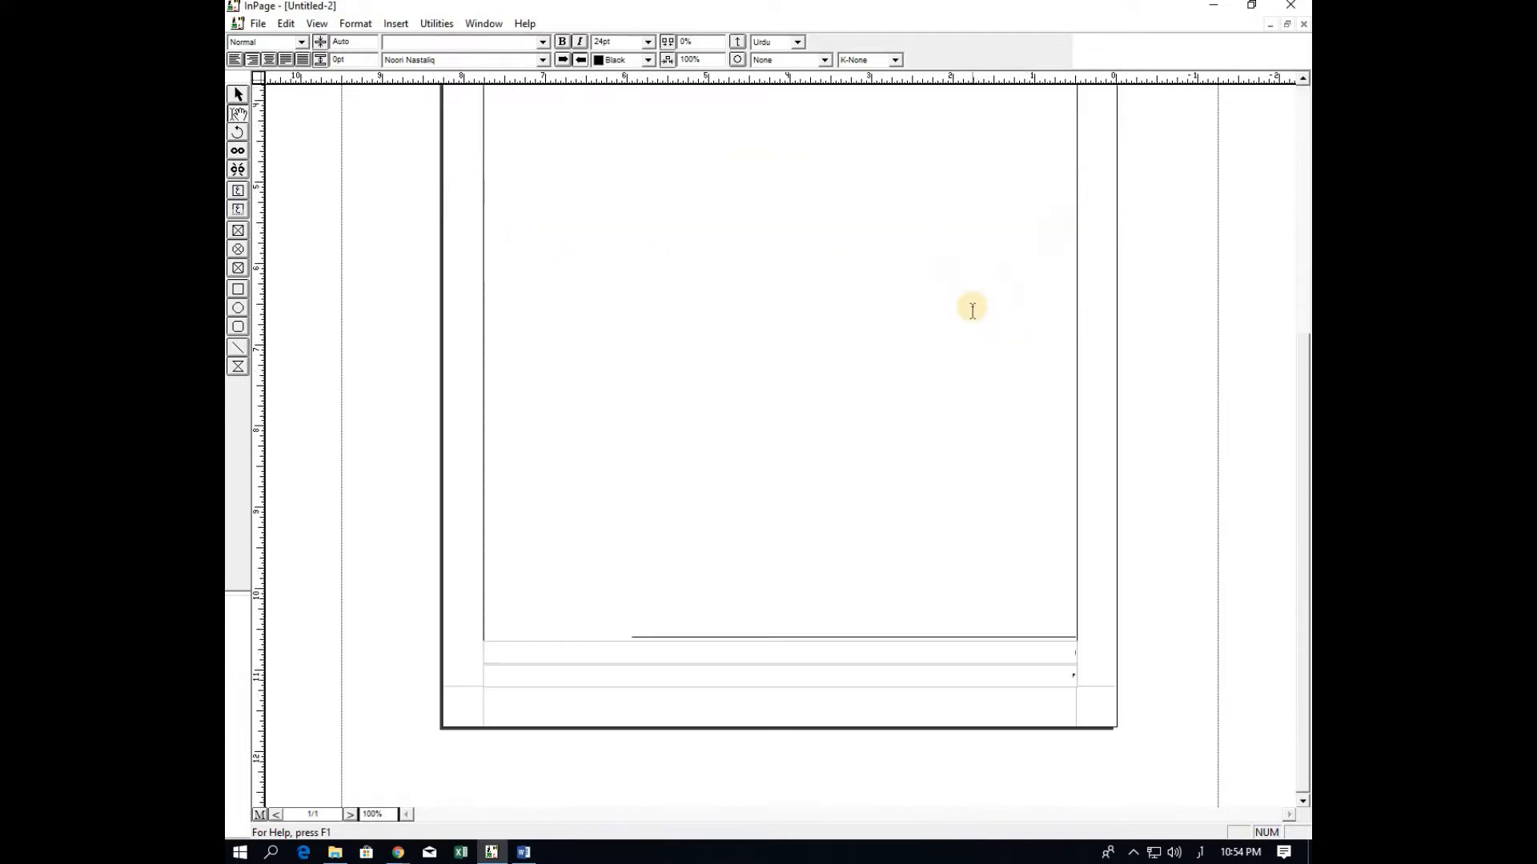
left_click(1038, 681)
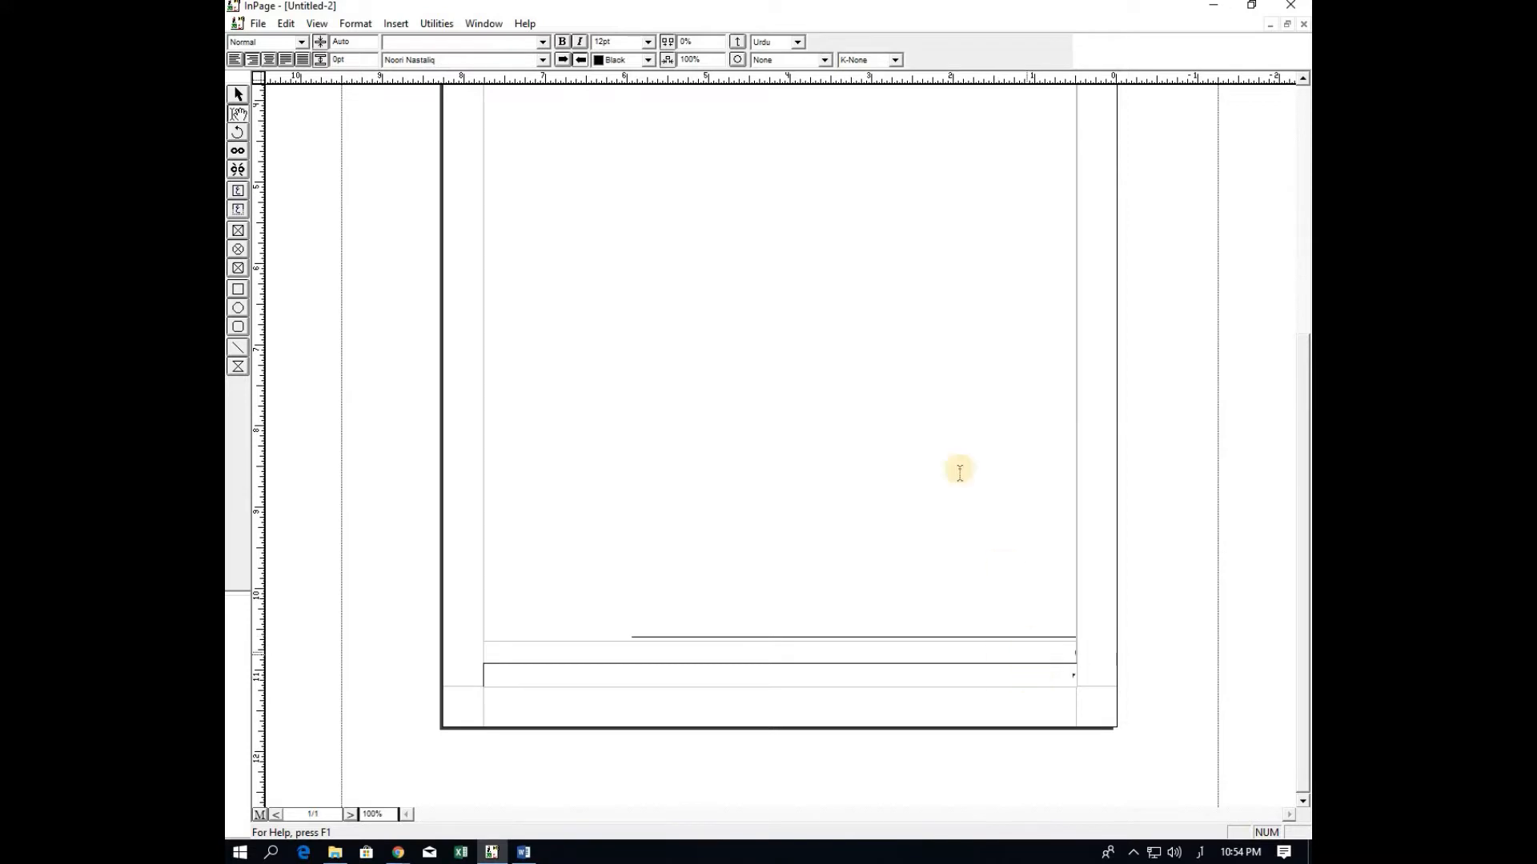
- Compare the footnote markers in the paragraph with their entries in the footnote area at the foot of the page
scroll(951, 288, "up", 3)
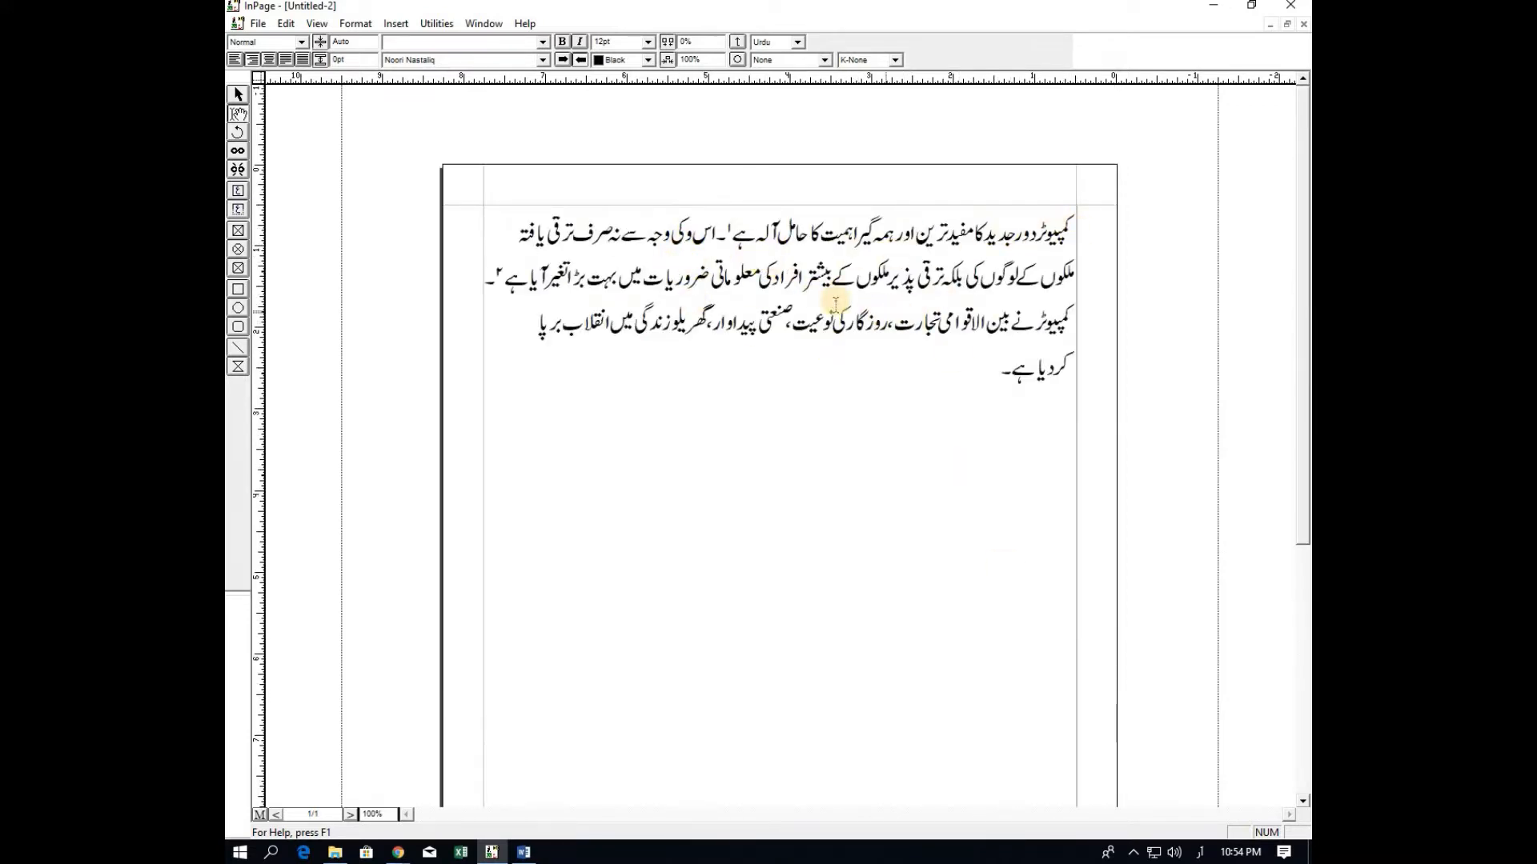
scroll(1043, 310, "down", 5)
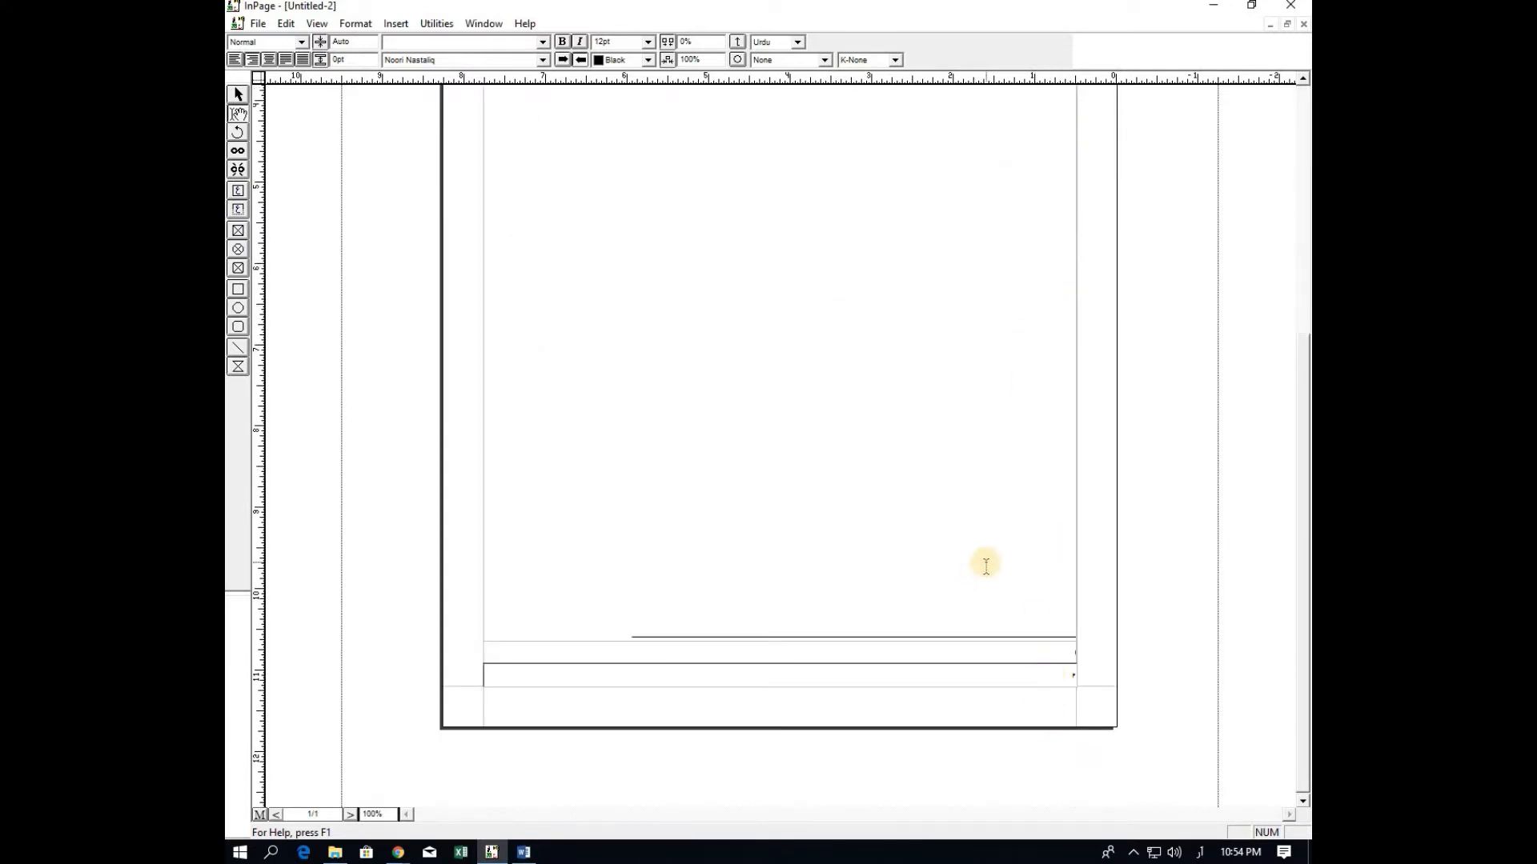
scroll(985, 560, "up", 5)
scroll(993, 423, "down", 1)
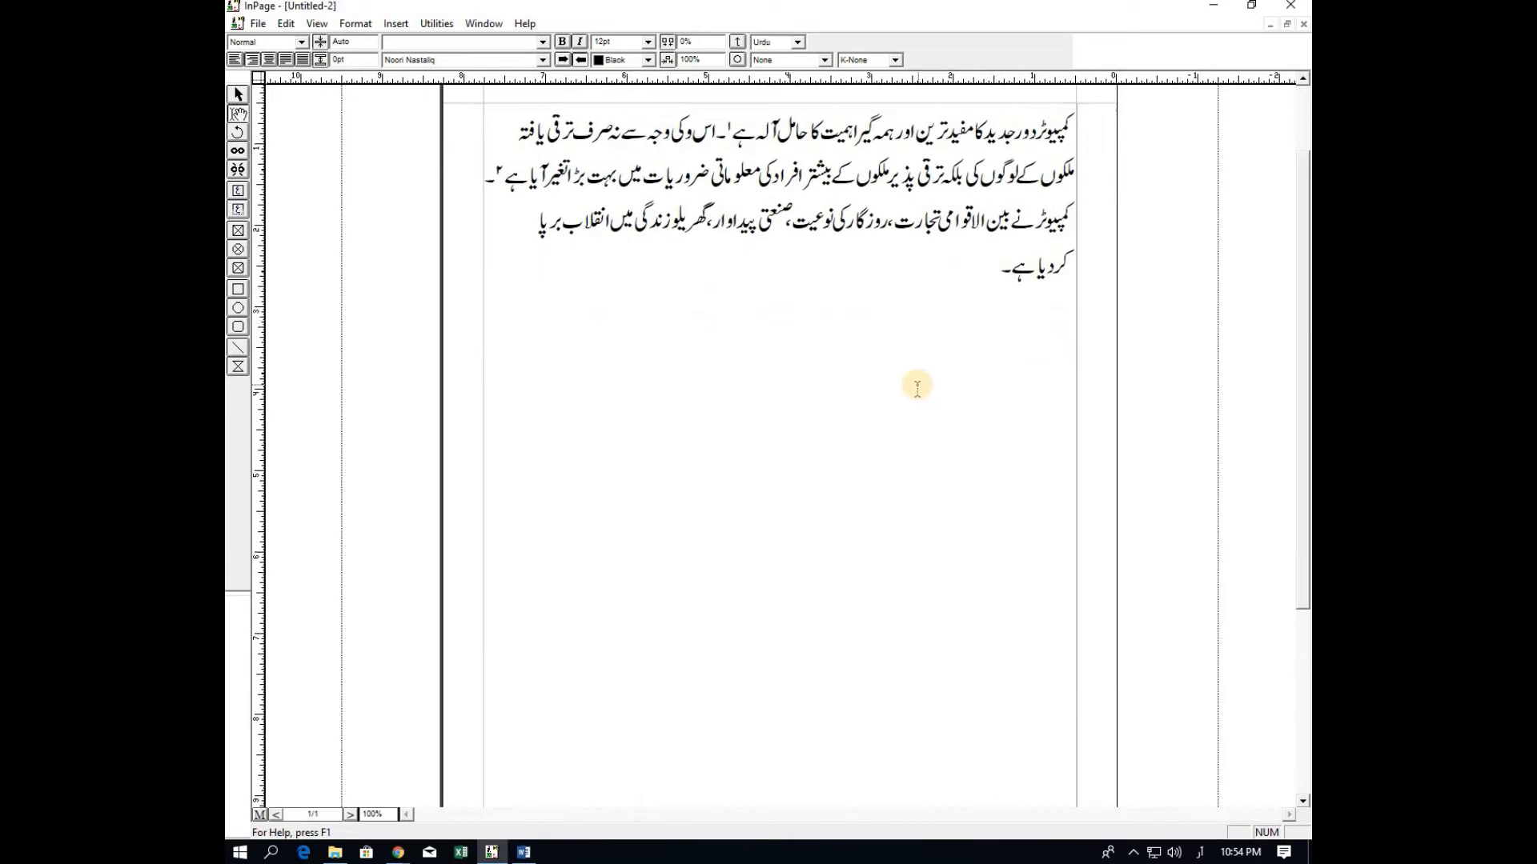
scroll(921, 405, "up", 1)
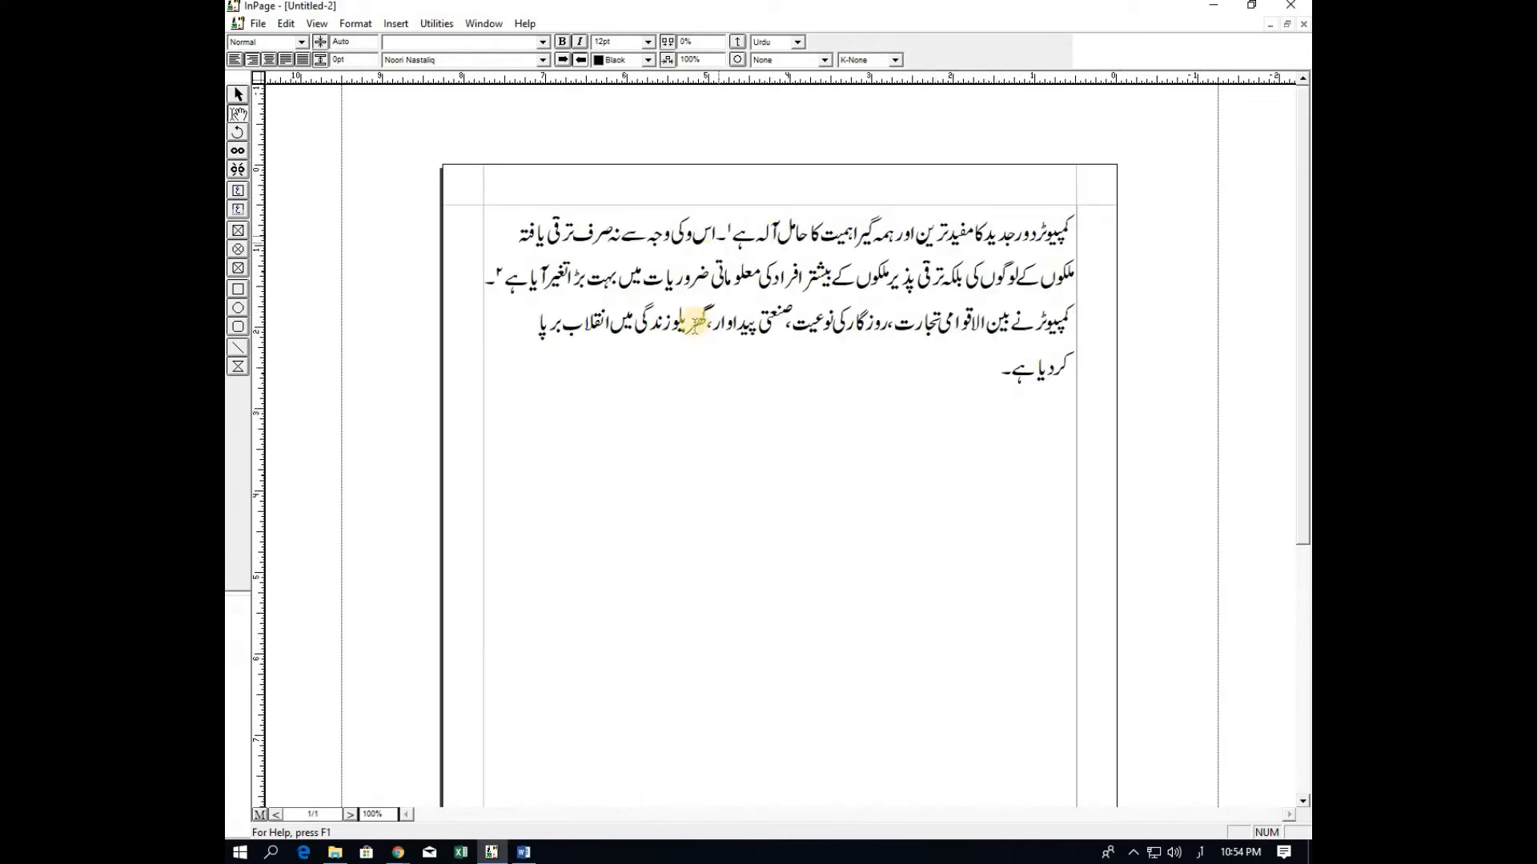
scroll(865, 483, "down", 5)
scroll(808, 334, "up", 5)
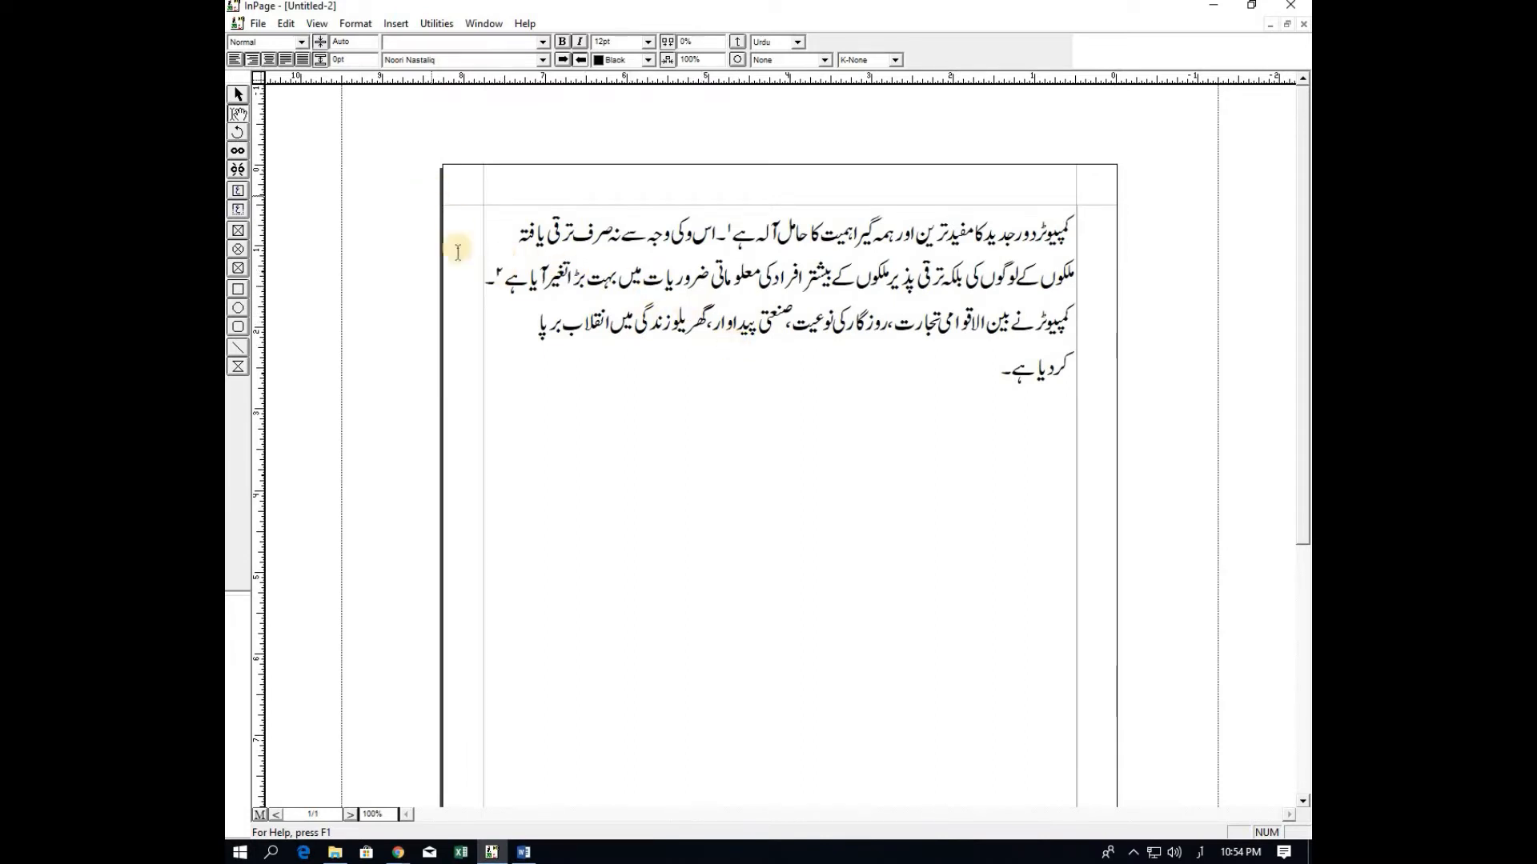
- Delete the footnote markers after the second line and after the first sentence, removing both footnotes
left_click(503, 276)
type("۔")
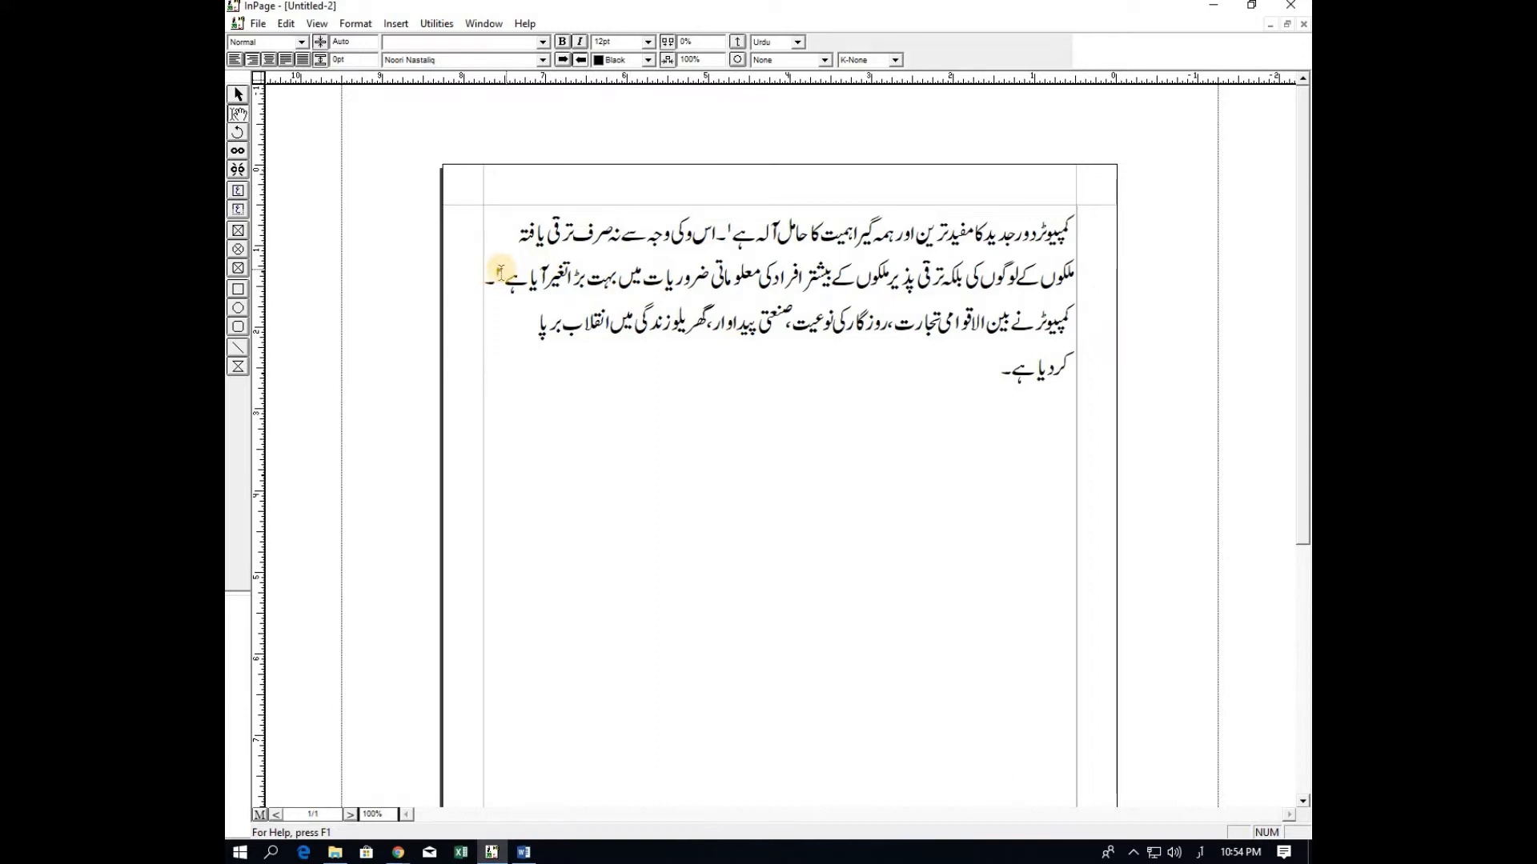
left_click(496, 271)
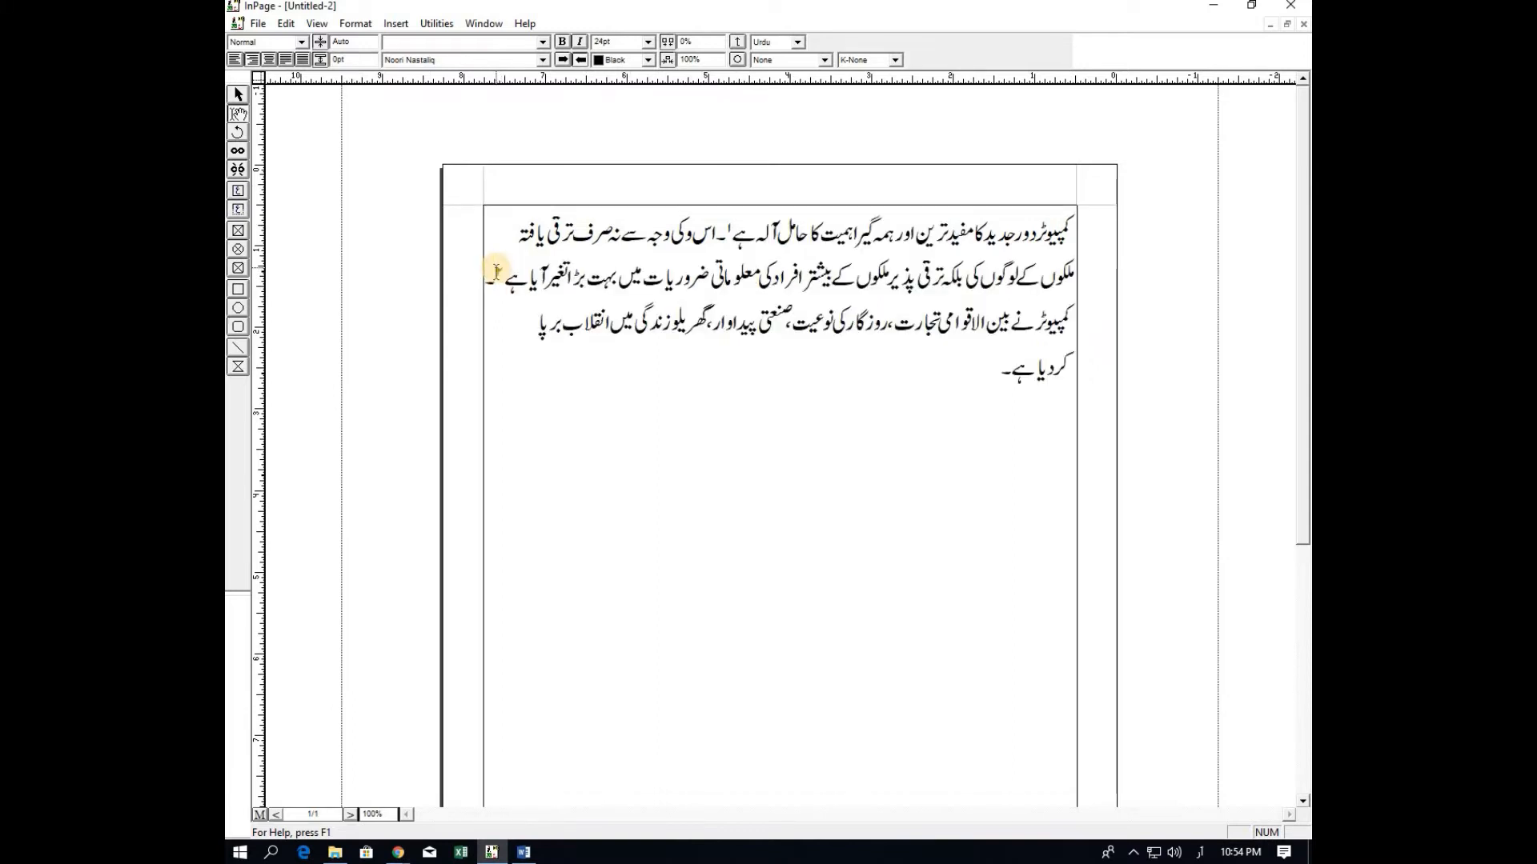
left_click(728, 228)
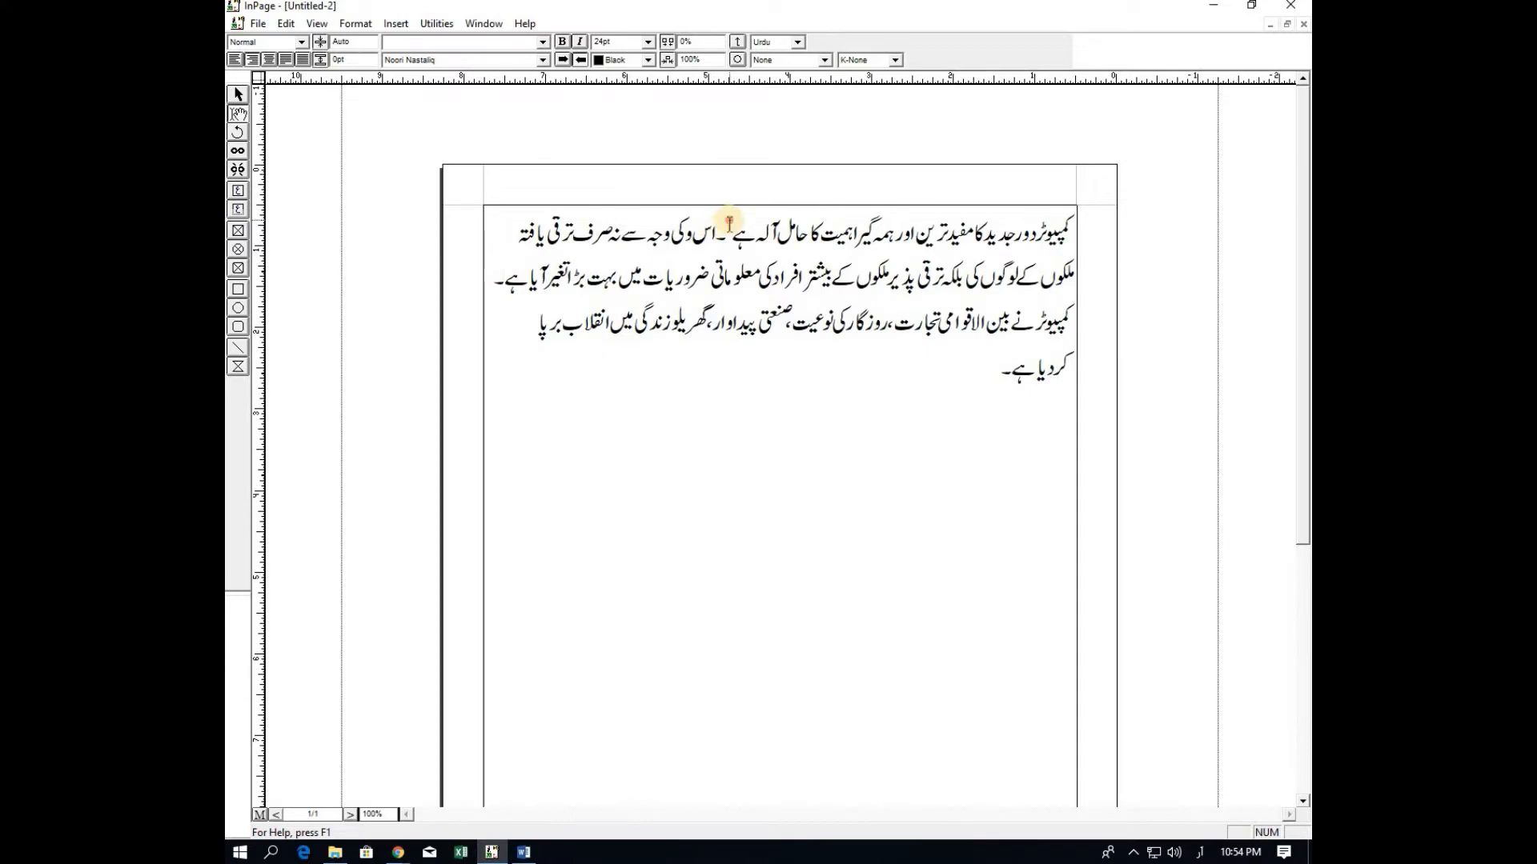
key("BackSpace")
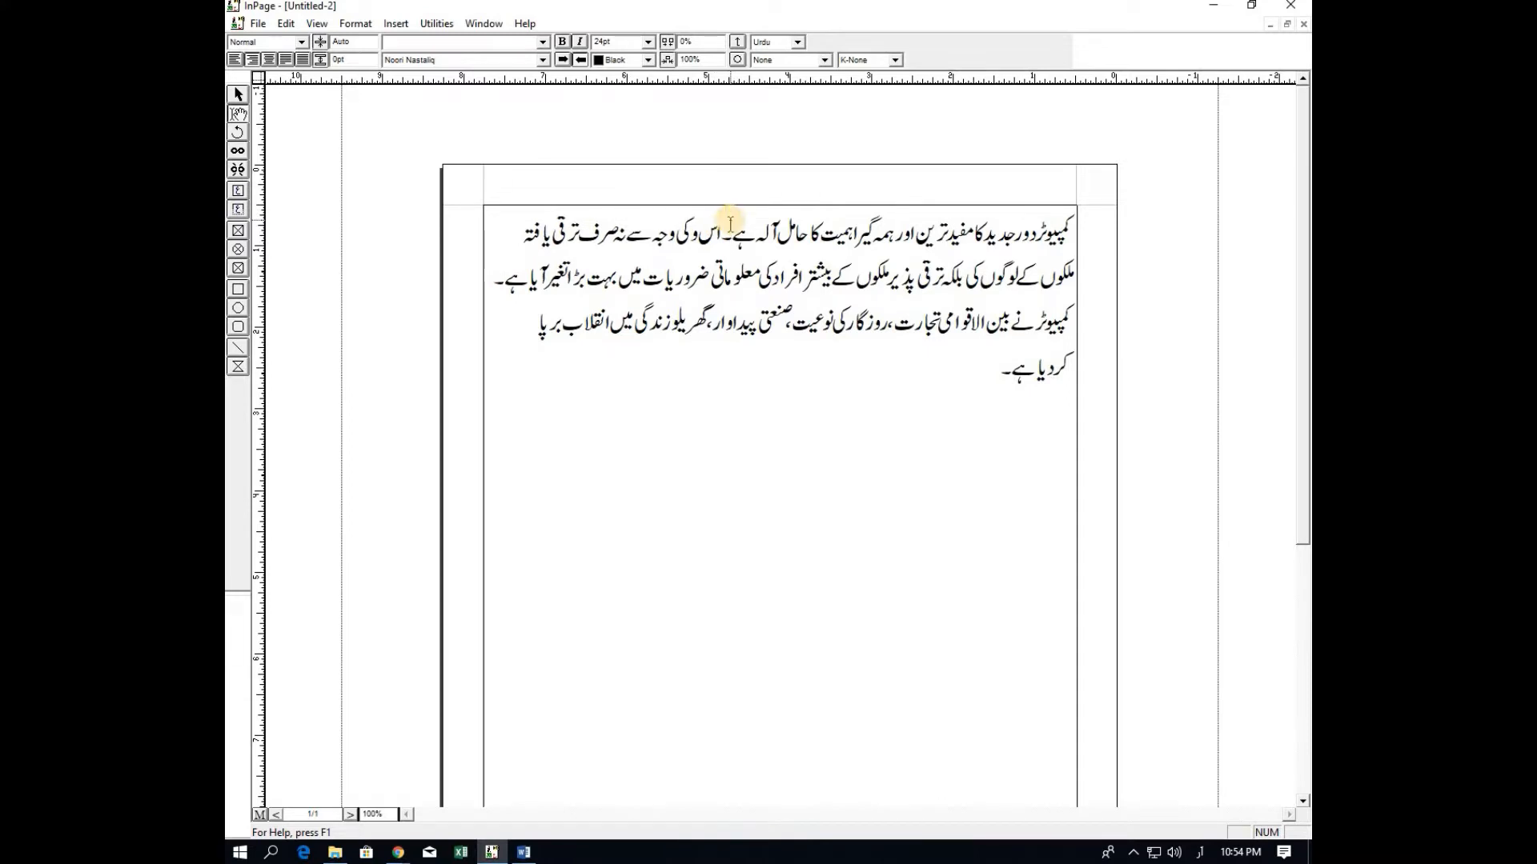
left_click(800, 402)
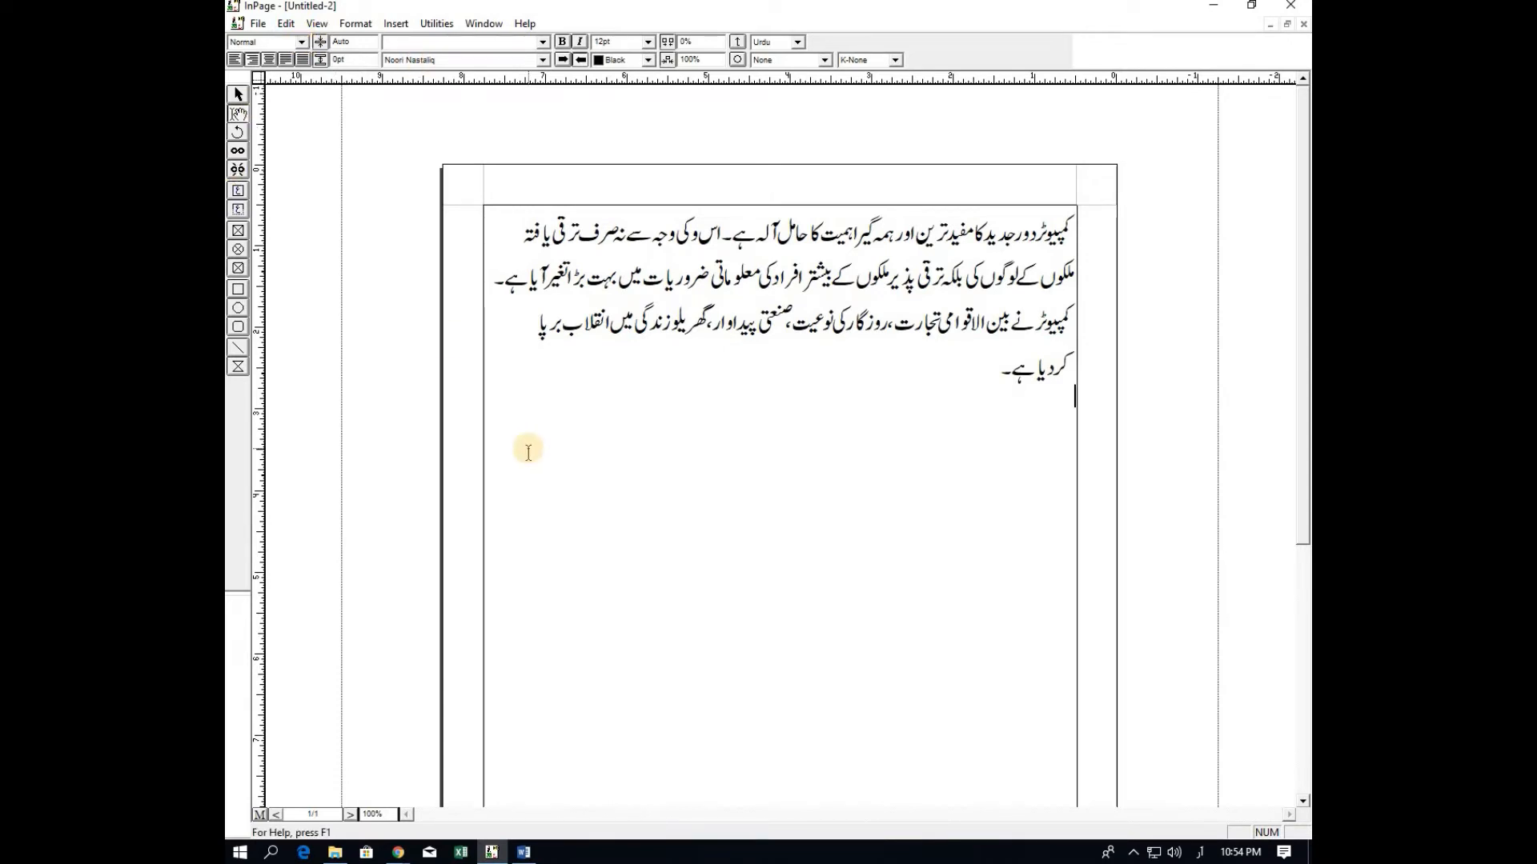
- Define a new style sheet named "hashiya" based on Normal, with Control + Shift + Q as its key equivalent
key("F11")
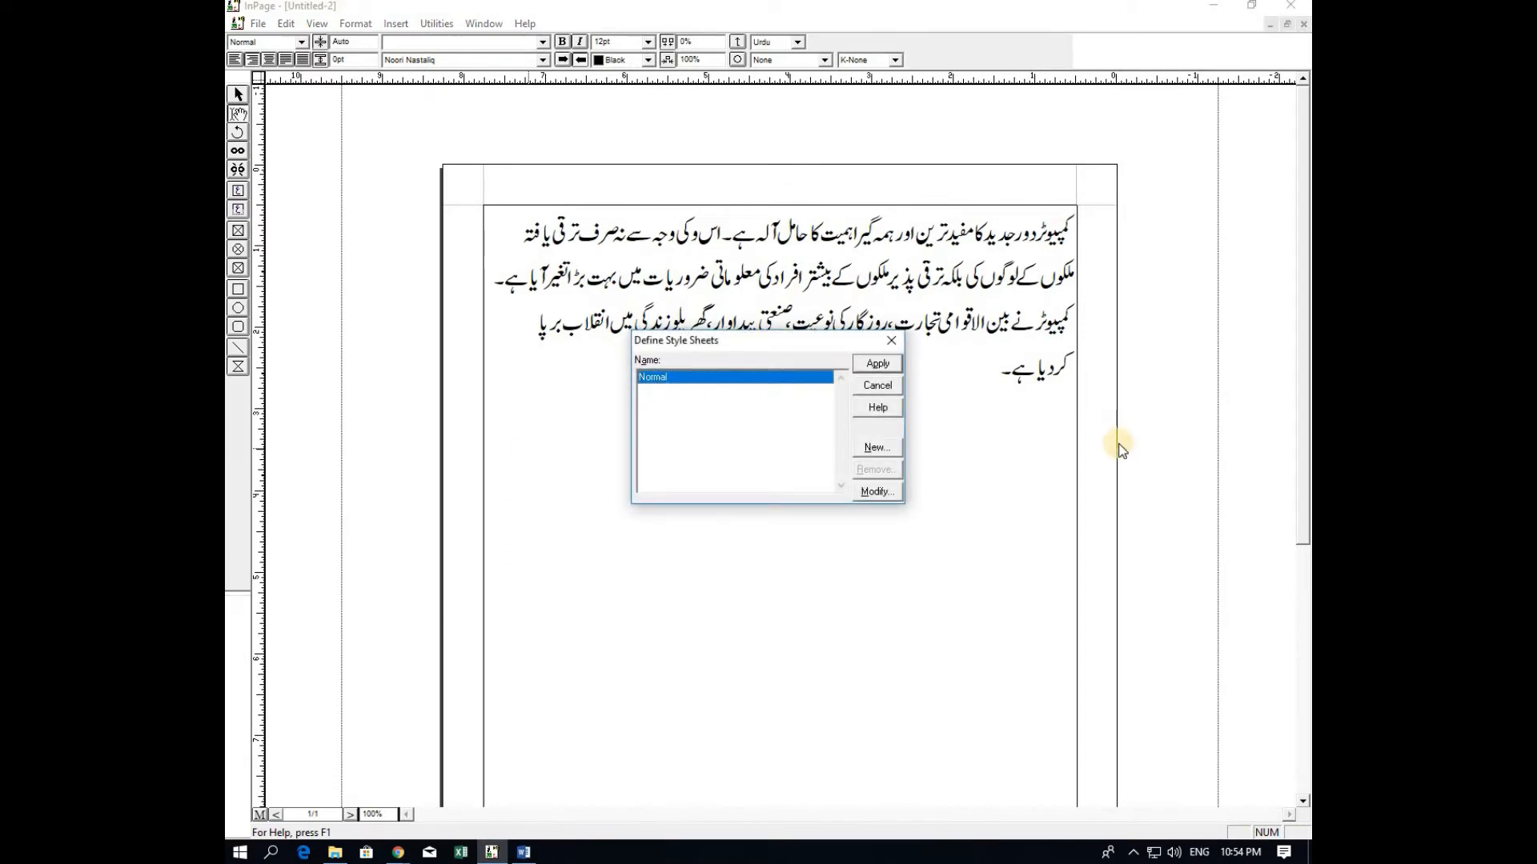
left_click(876, 447)
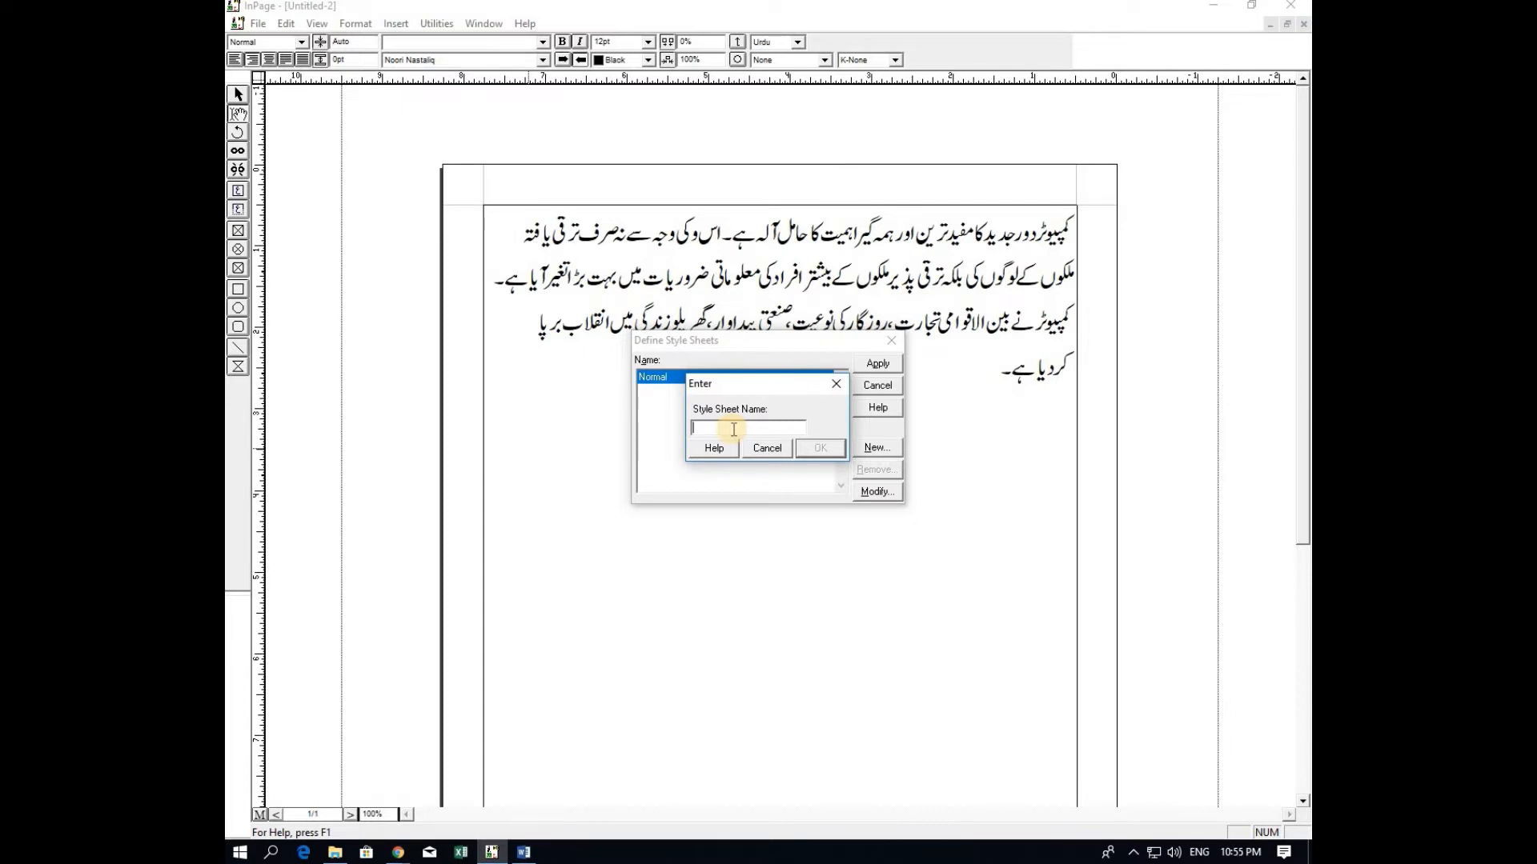
type("hashiya")
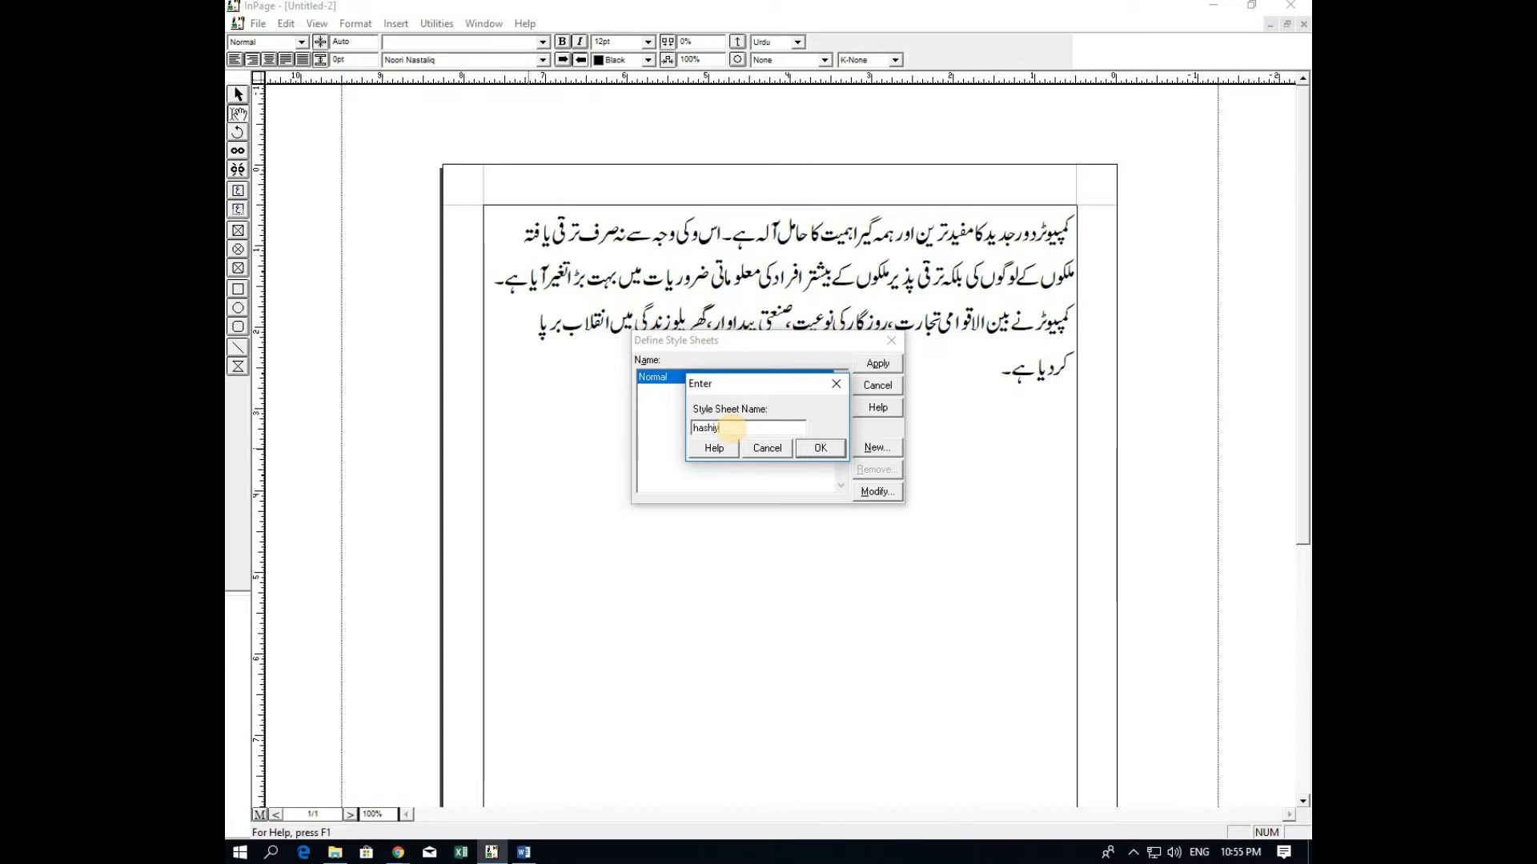
left_click(810, 448)
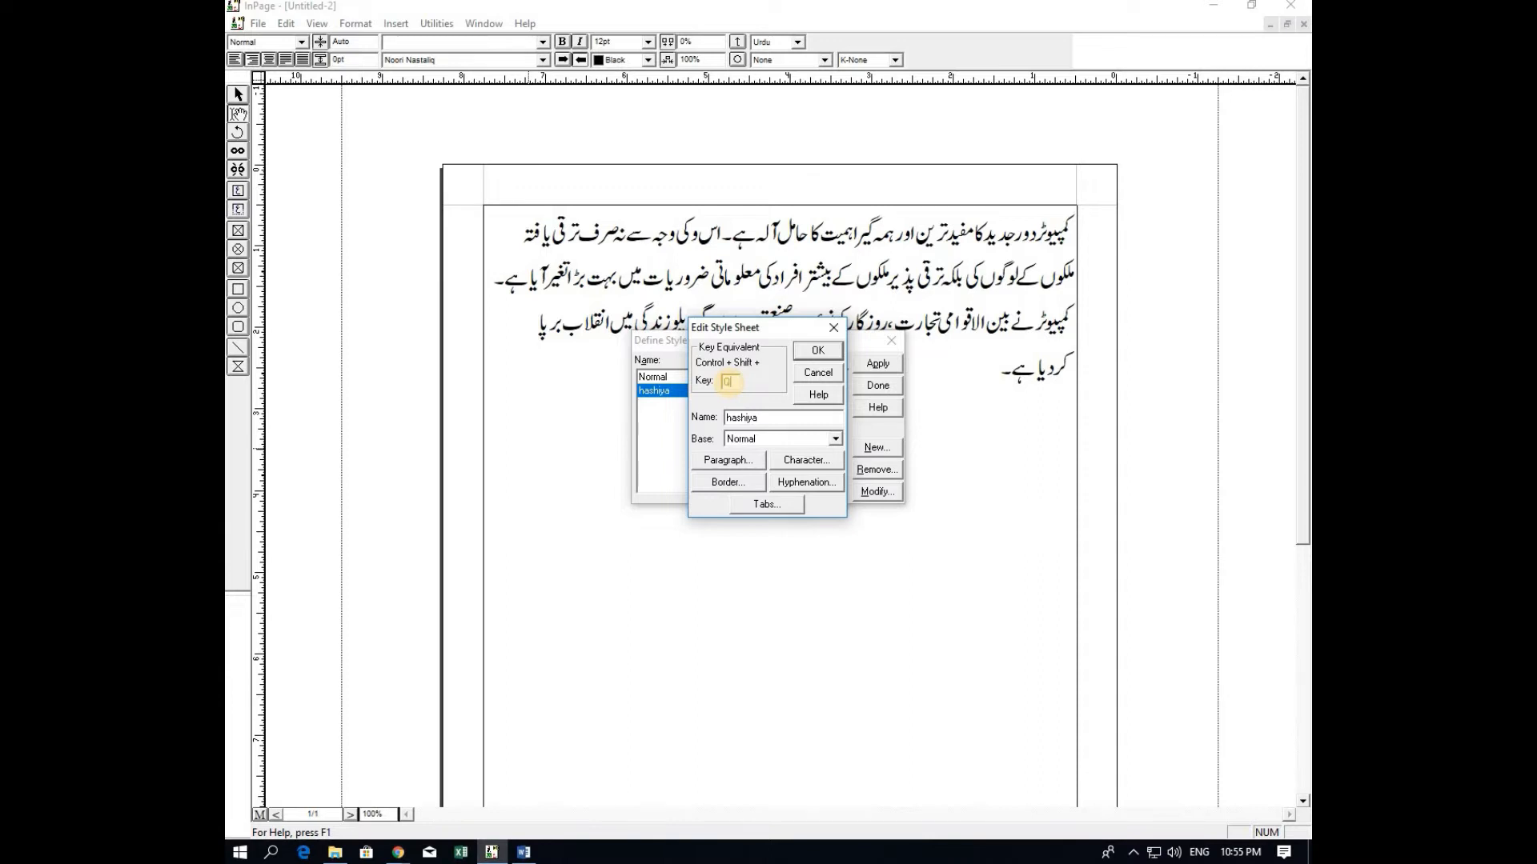
left_click(824, 353)
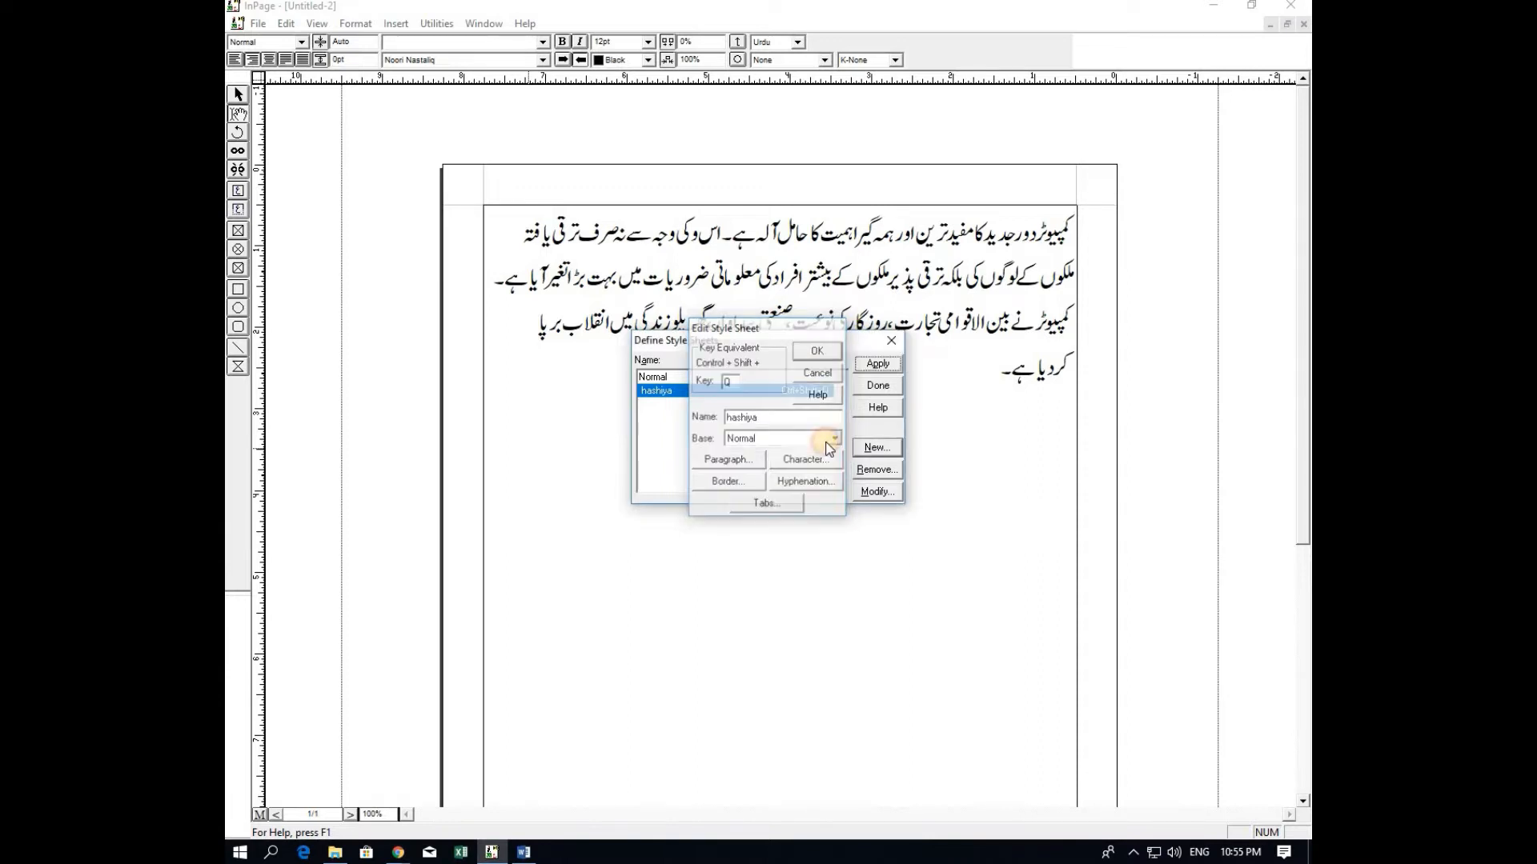
- Modify the "hashiya" style sheet's character settings, choosing Noori Nastaliq as the Urdu font
left_click(879, 493)
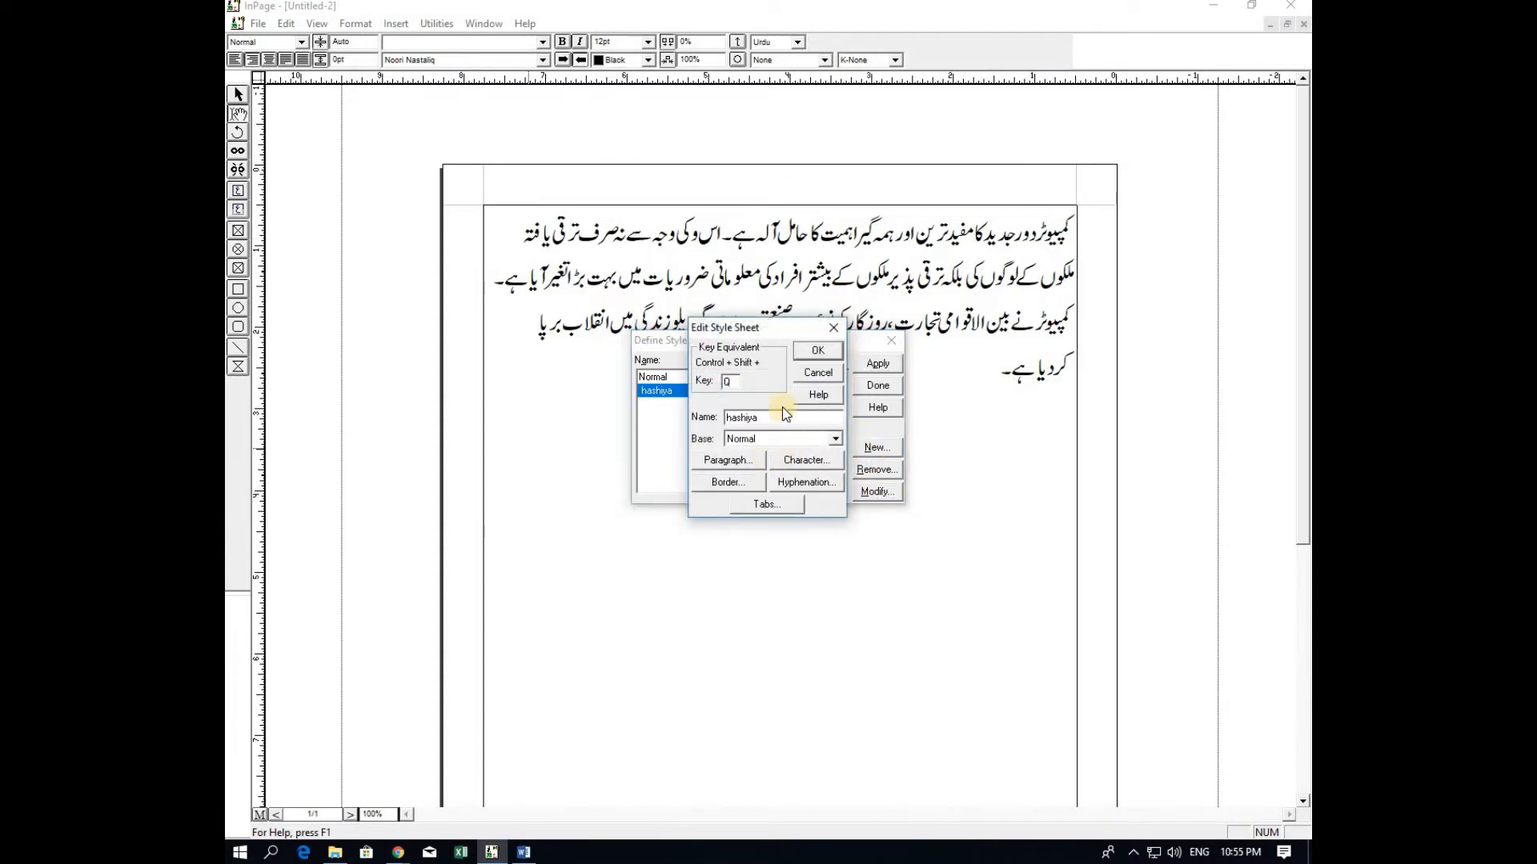
left_click(832, 462)
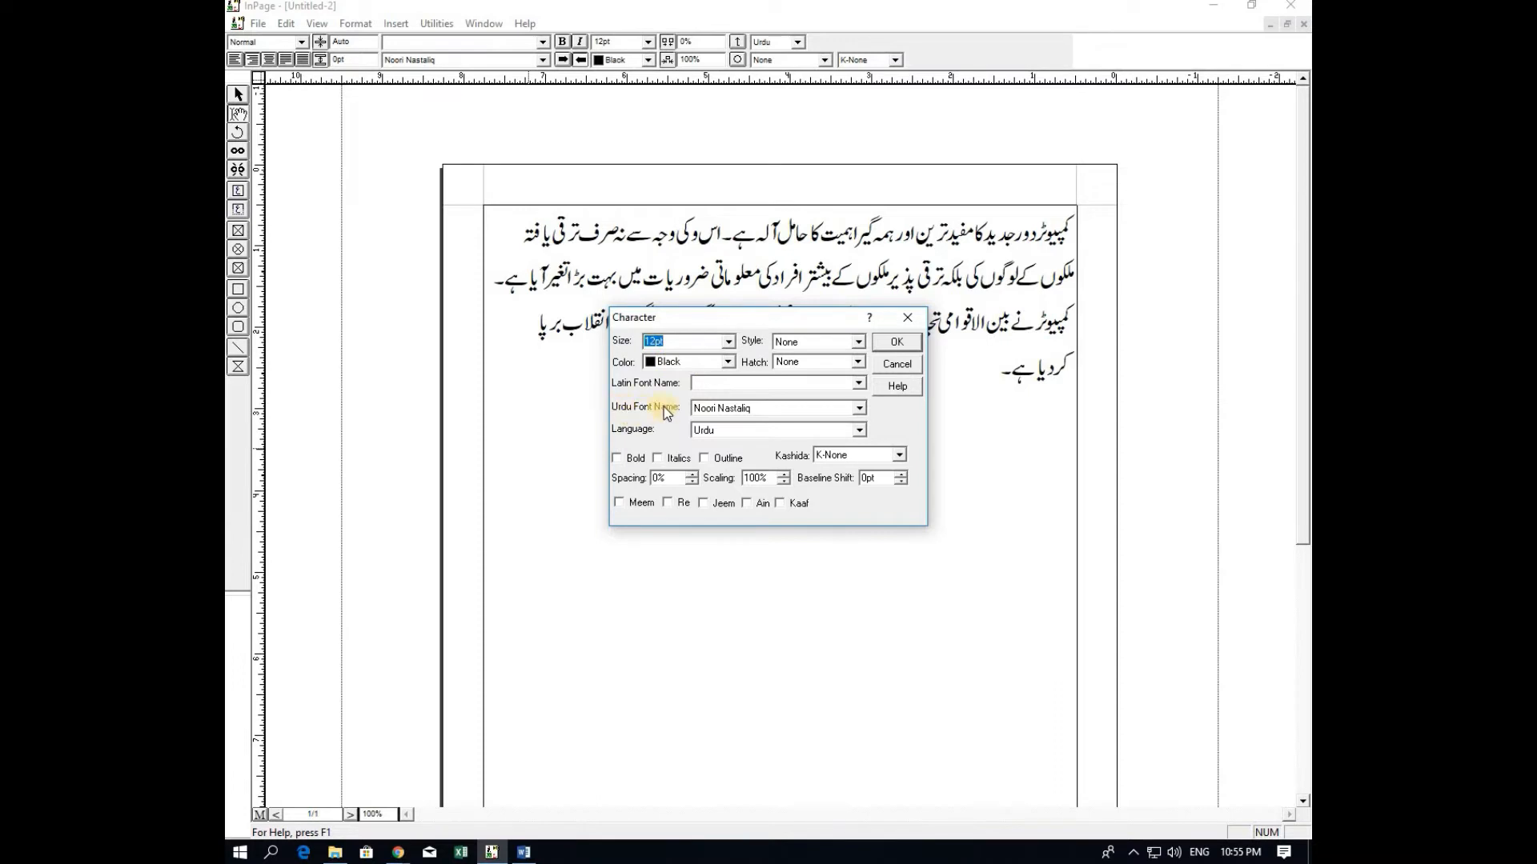
left_click(805, 414)
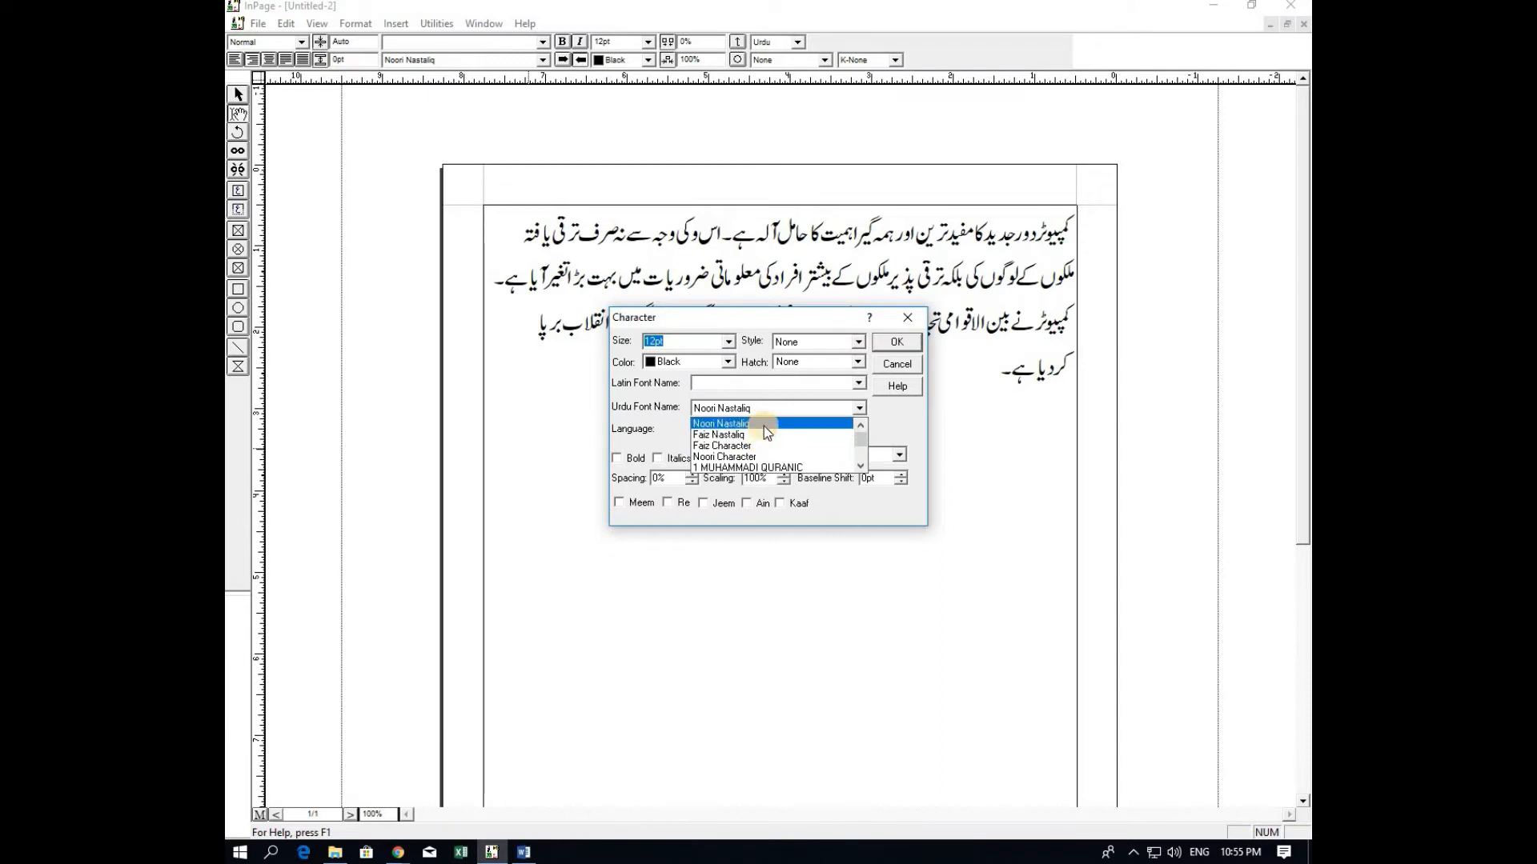
left_click(763, 424)
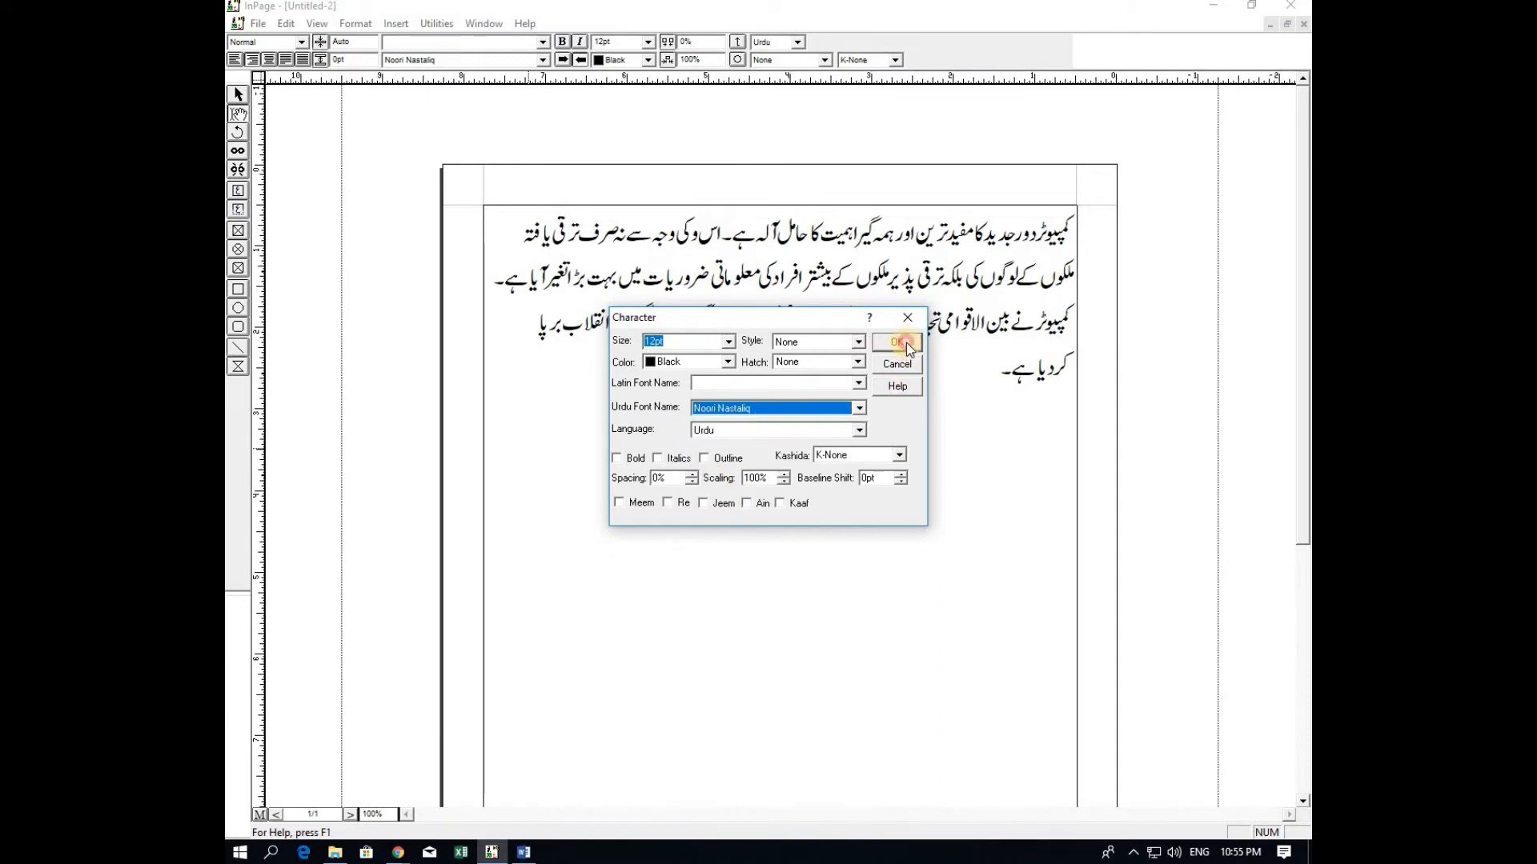
left_click(906, 343)
- Set the "hashiya" style's paragraph alignment to Justified and its line height to 15, and finish defining style sheets
left_click(737, 464)
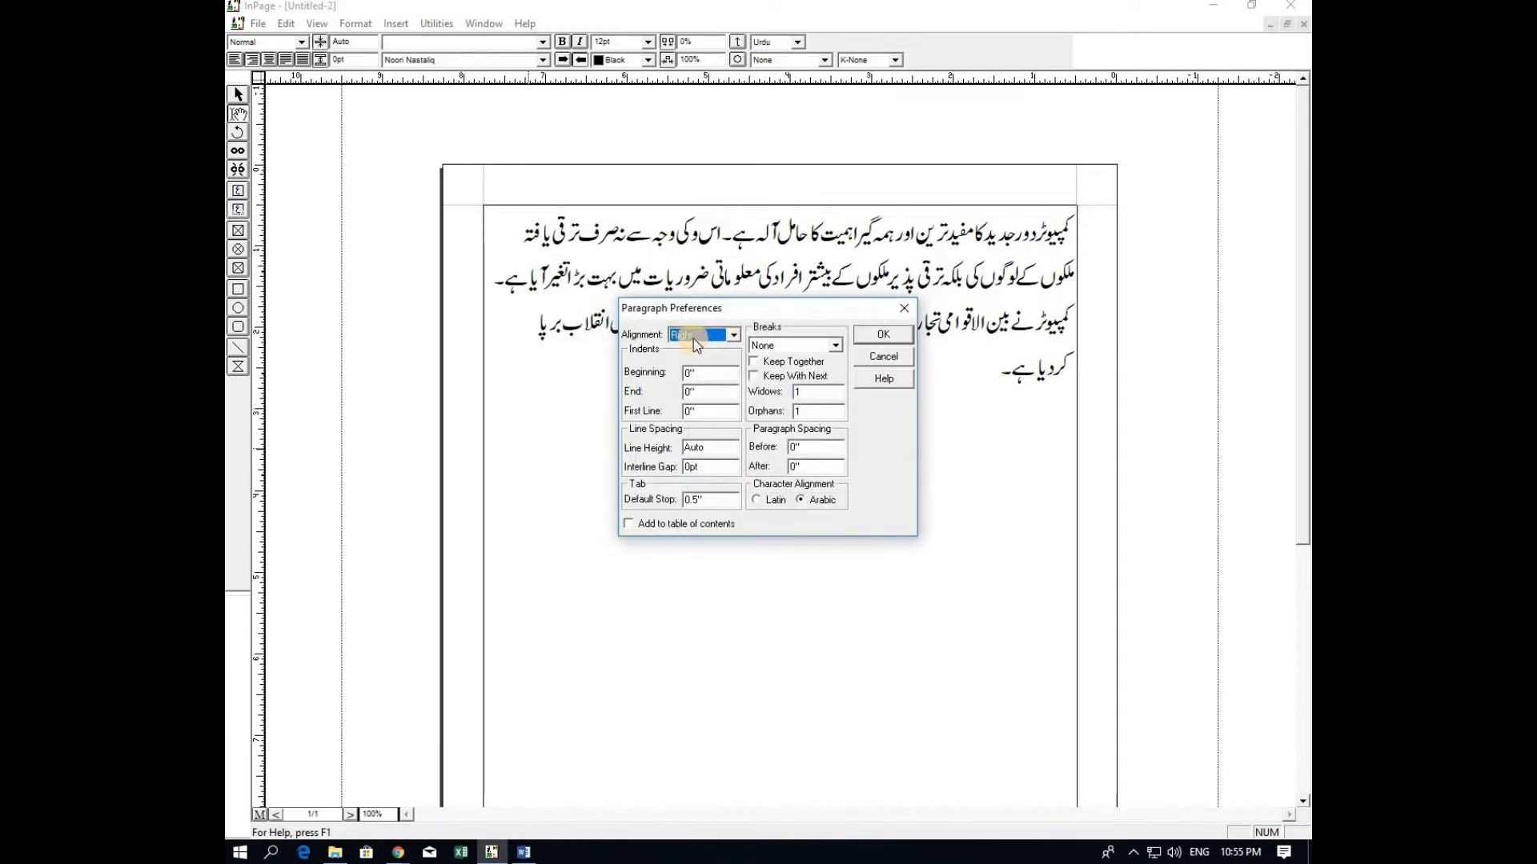
left_click(734, 336)
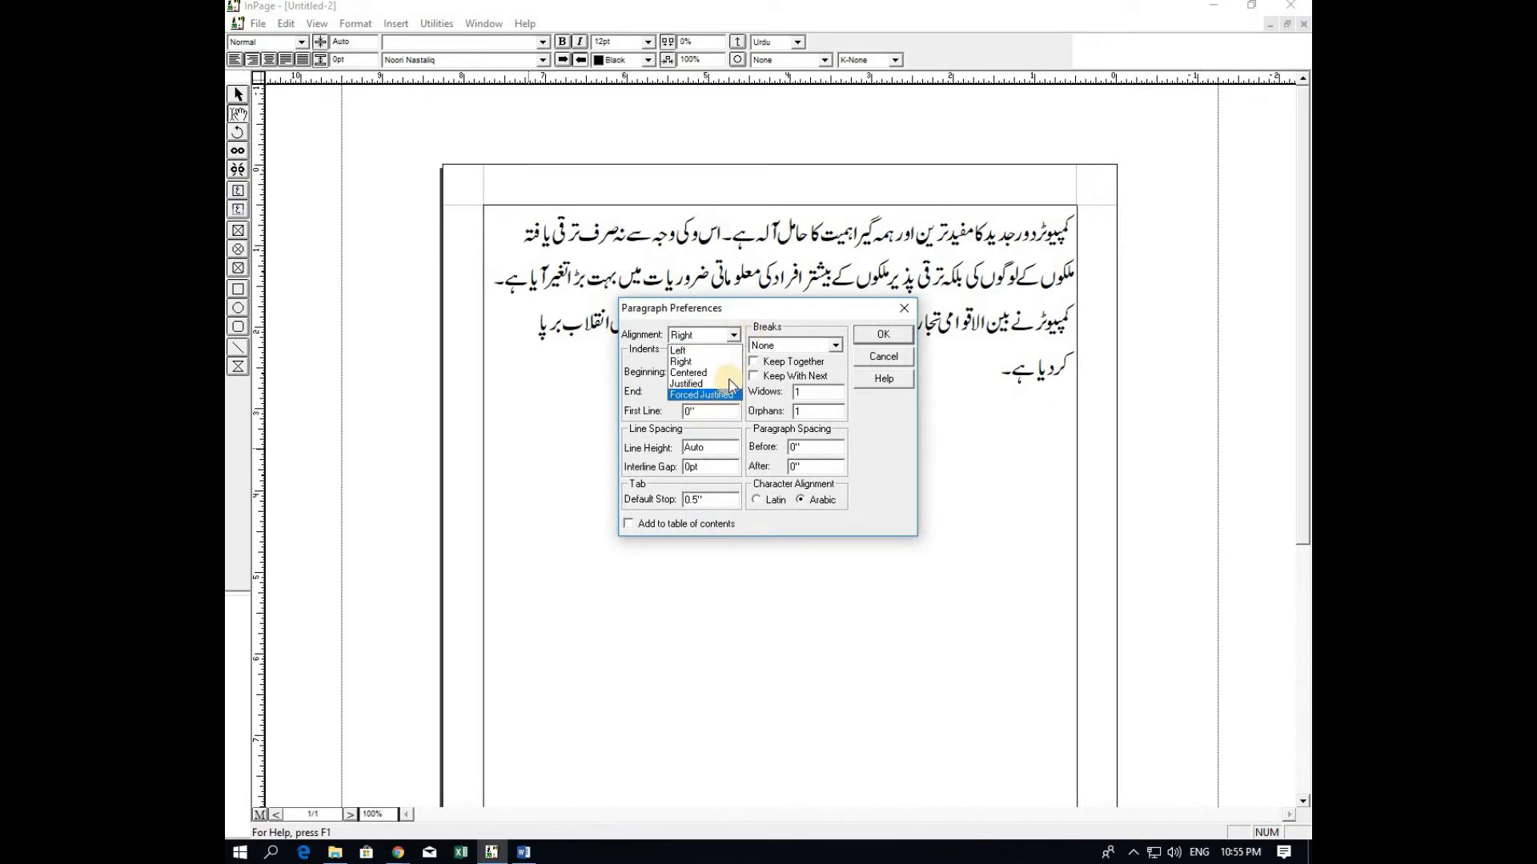
left_click(708, 384)
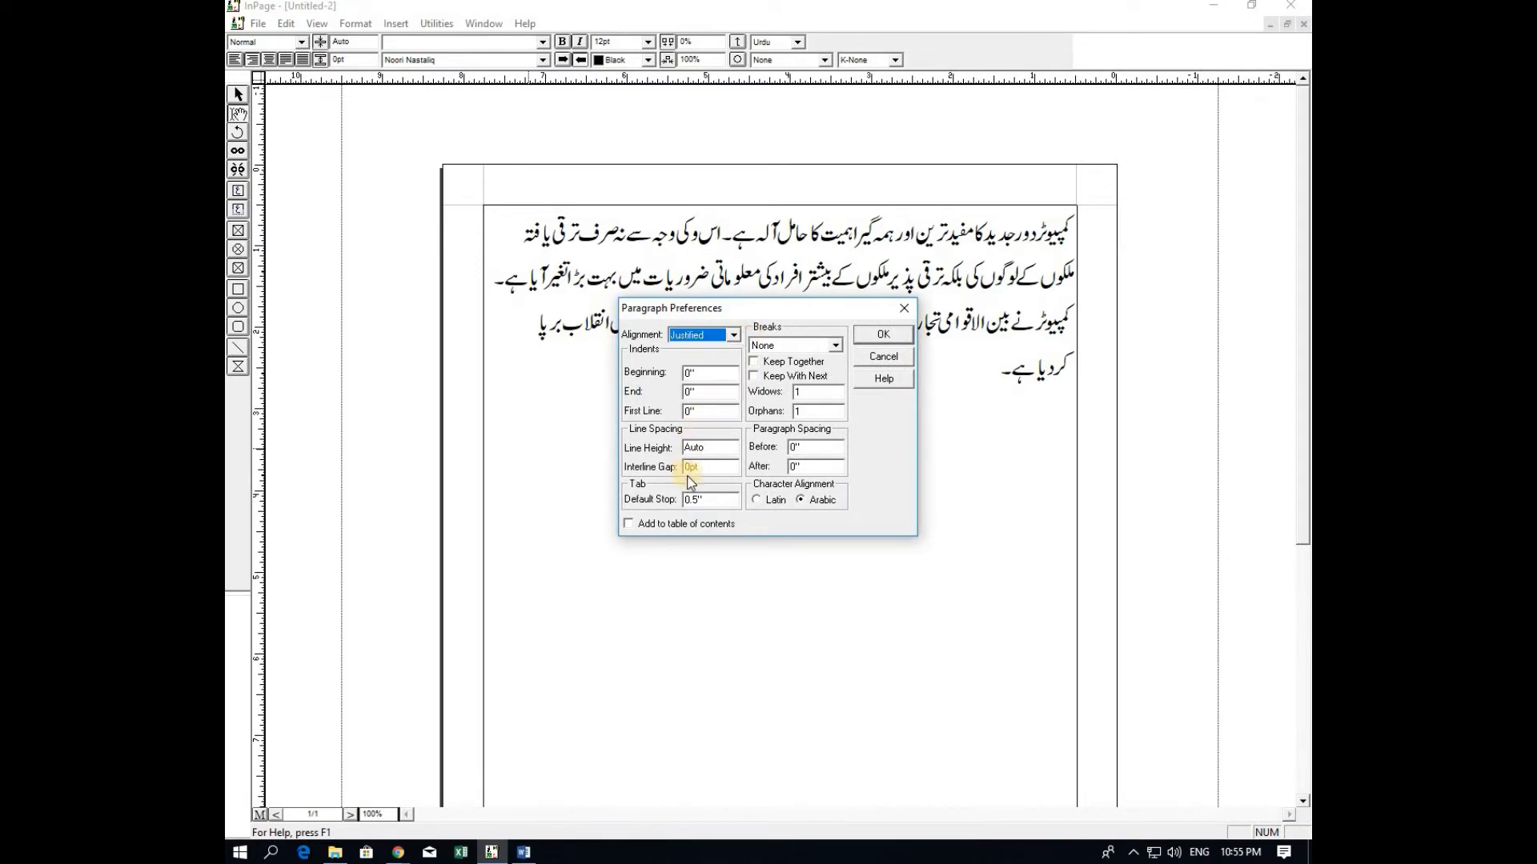
double_click(695, 449)
type("15")
left_click(887, 333)
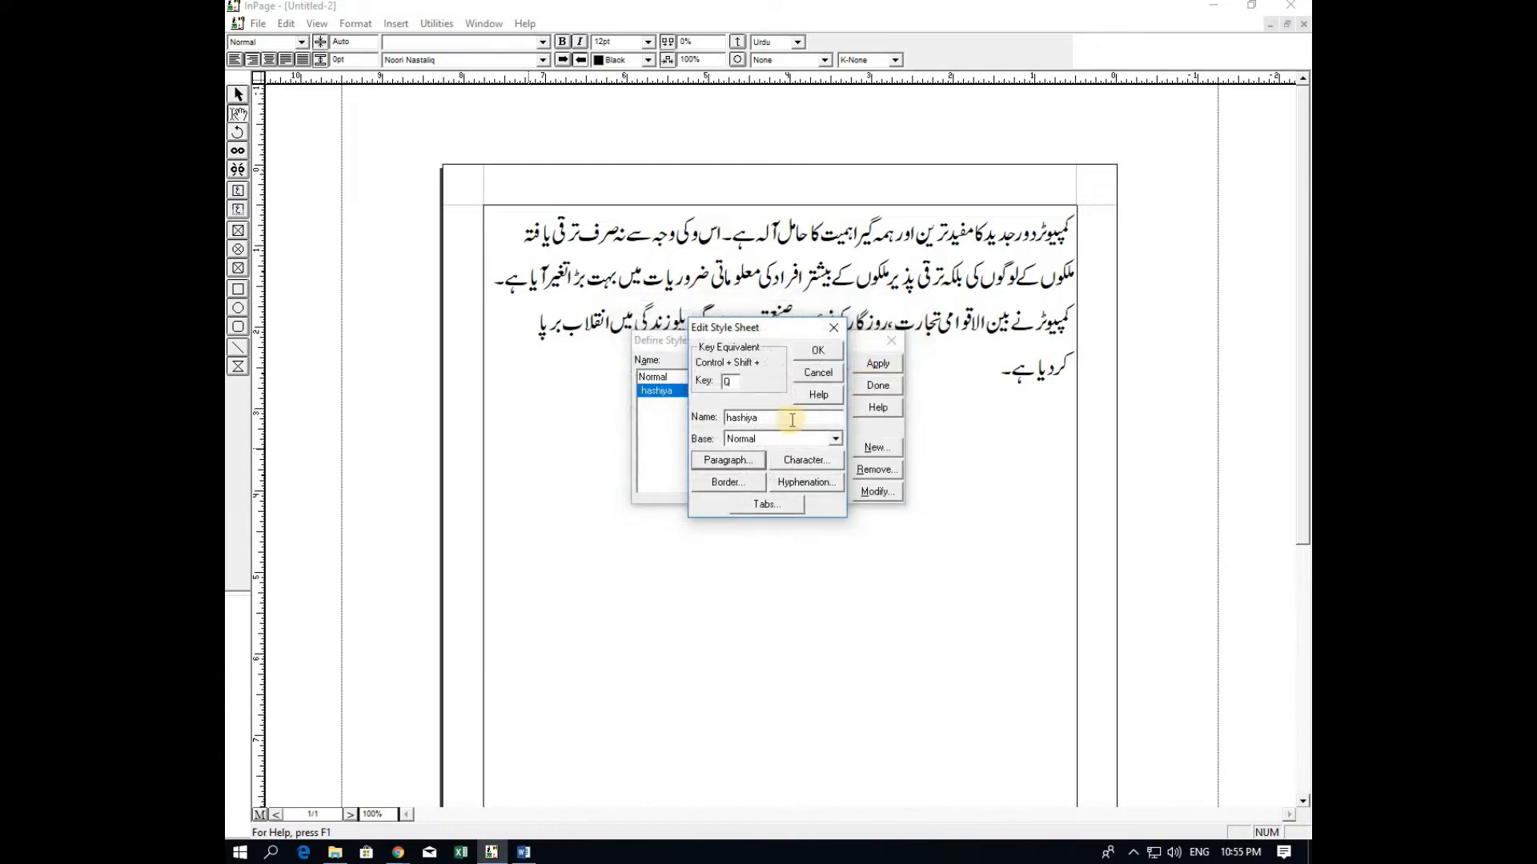
left_click(818, 350)
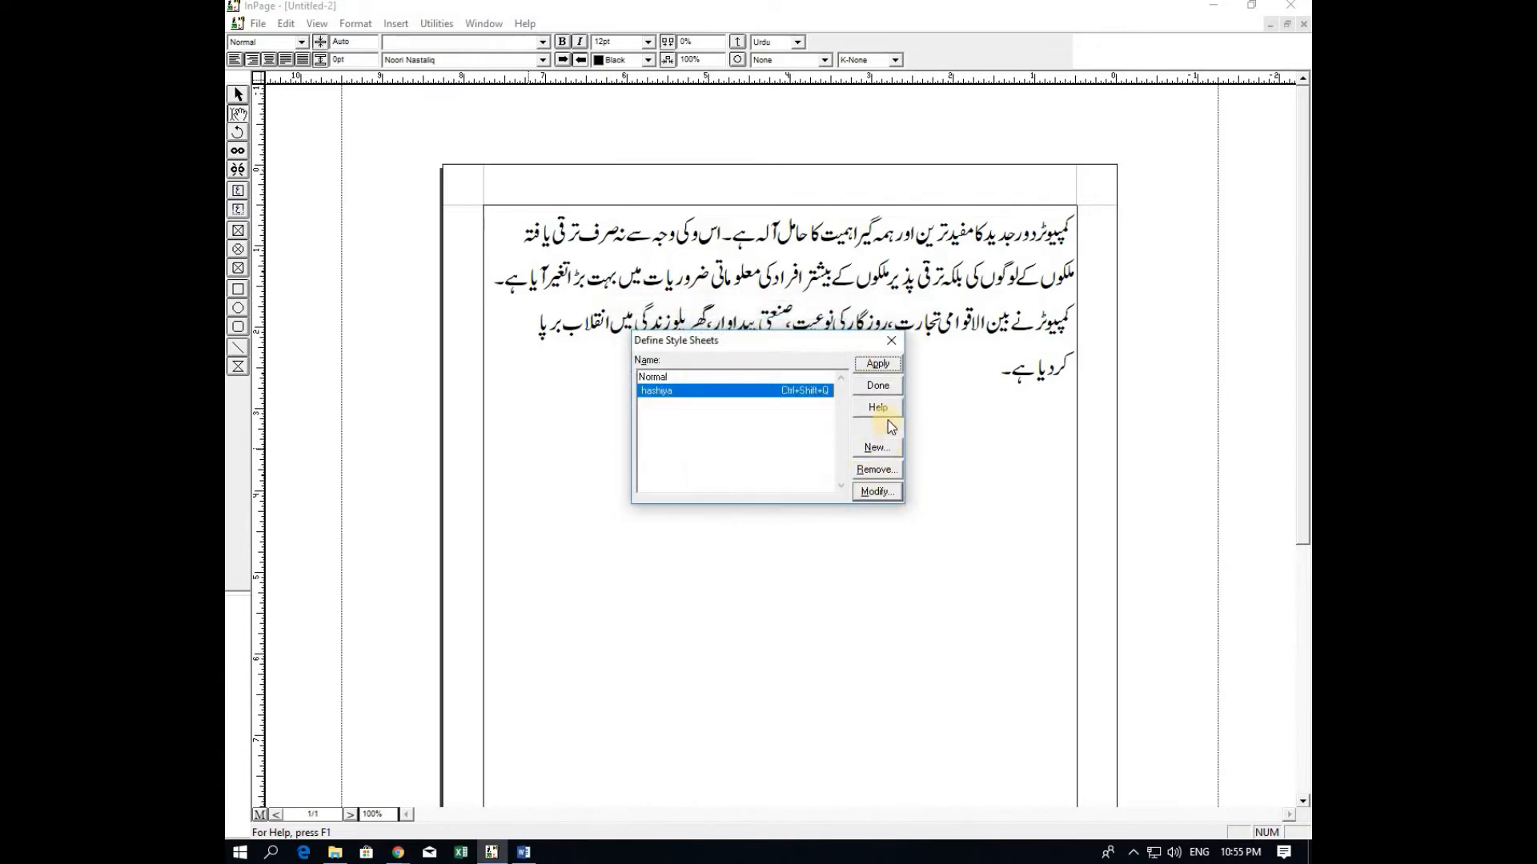
left_click(880, 387)
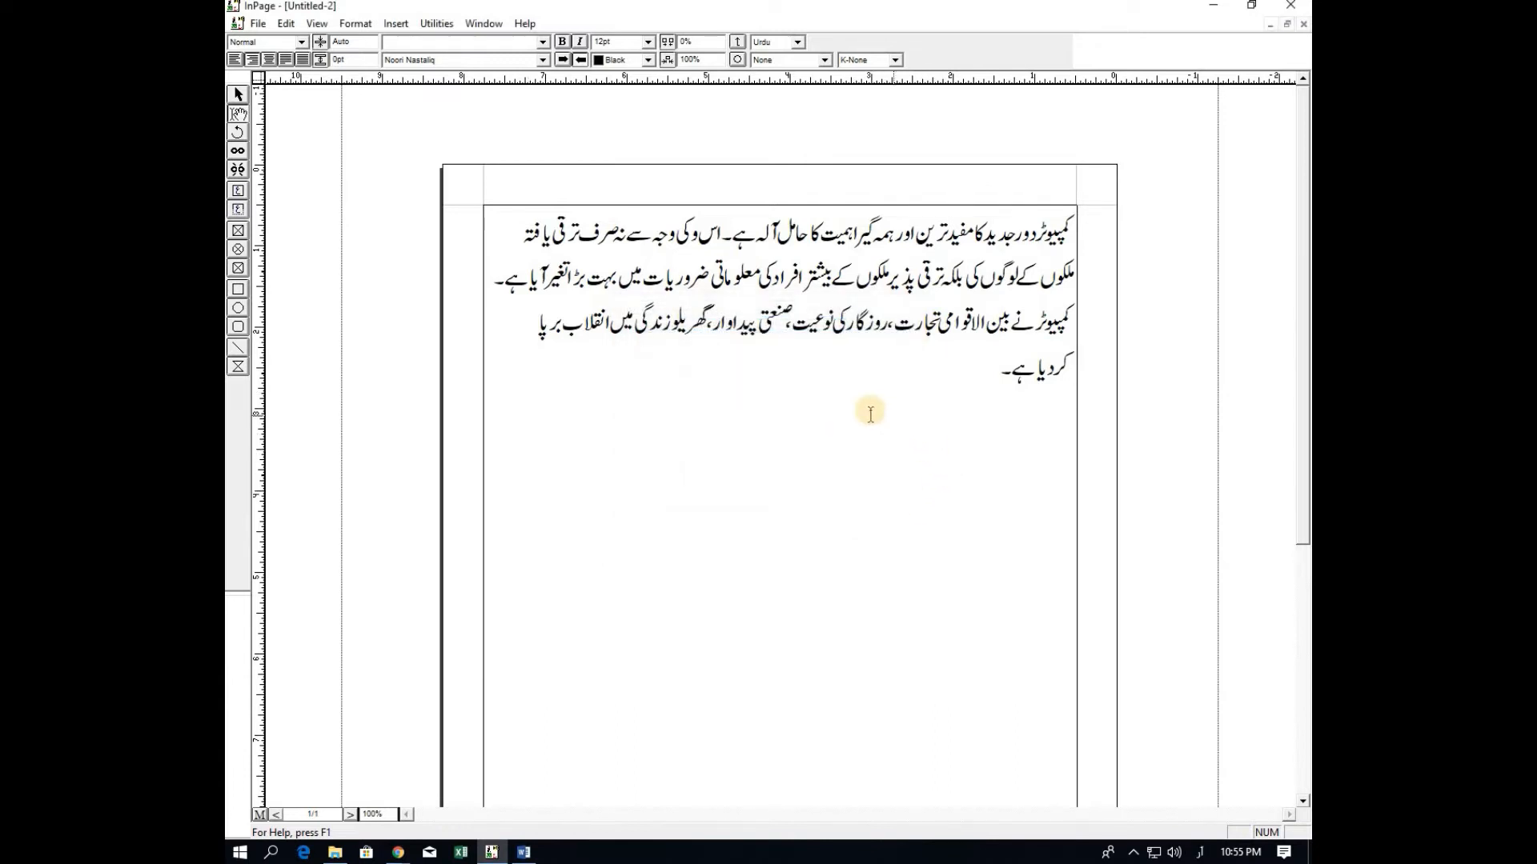
- Insert a footnote just before the full stop ending the paragraph's first sentence
scroll(717, 324, "down", 5)
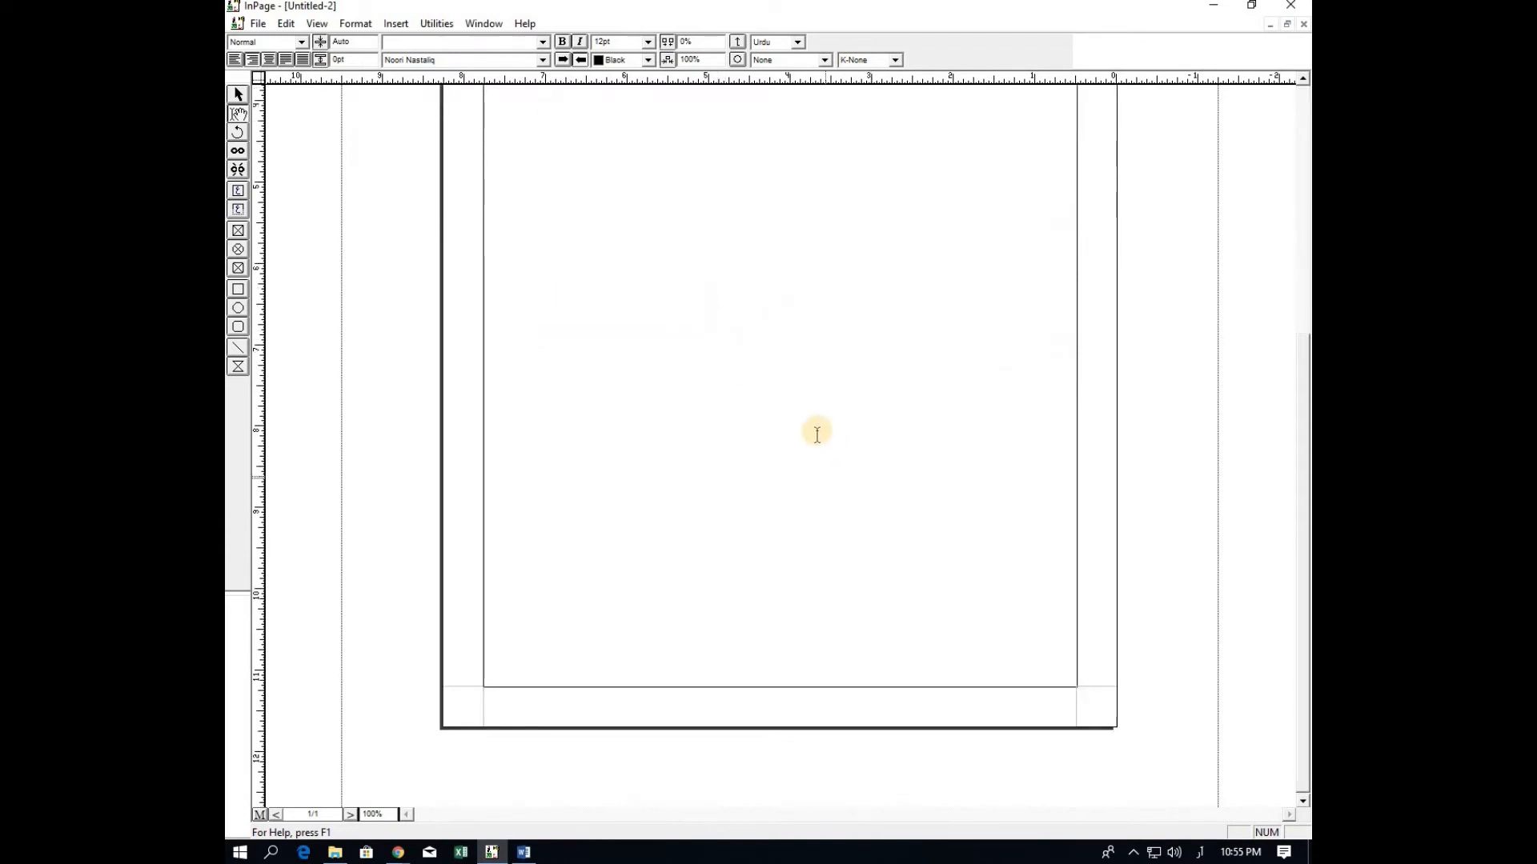
scroll(817, 435, "up", 5)
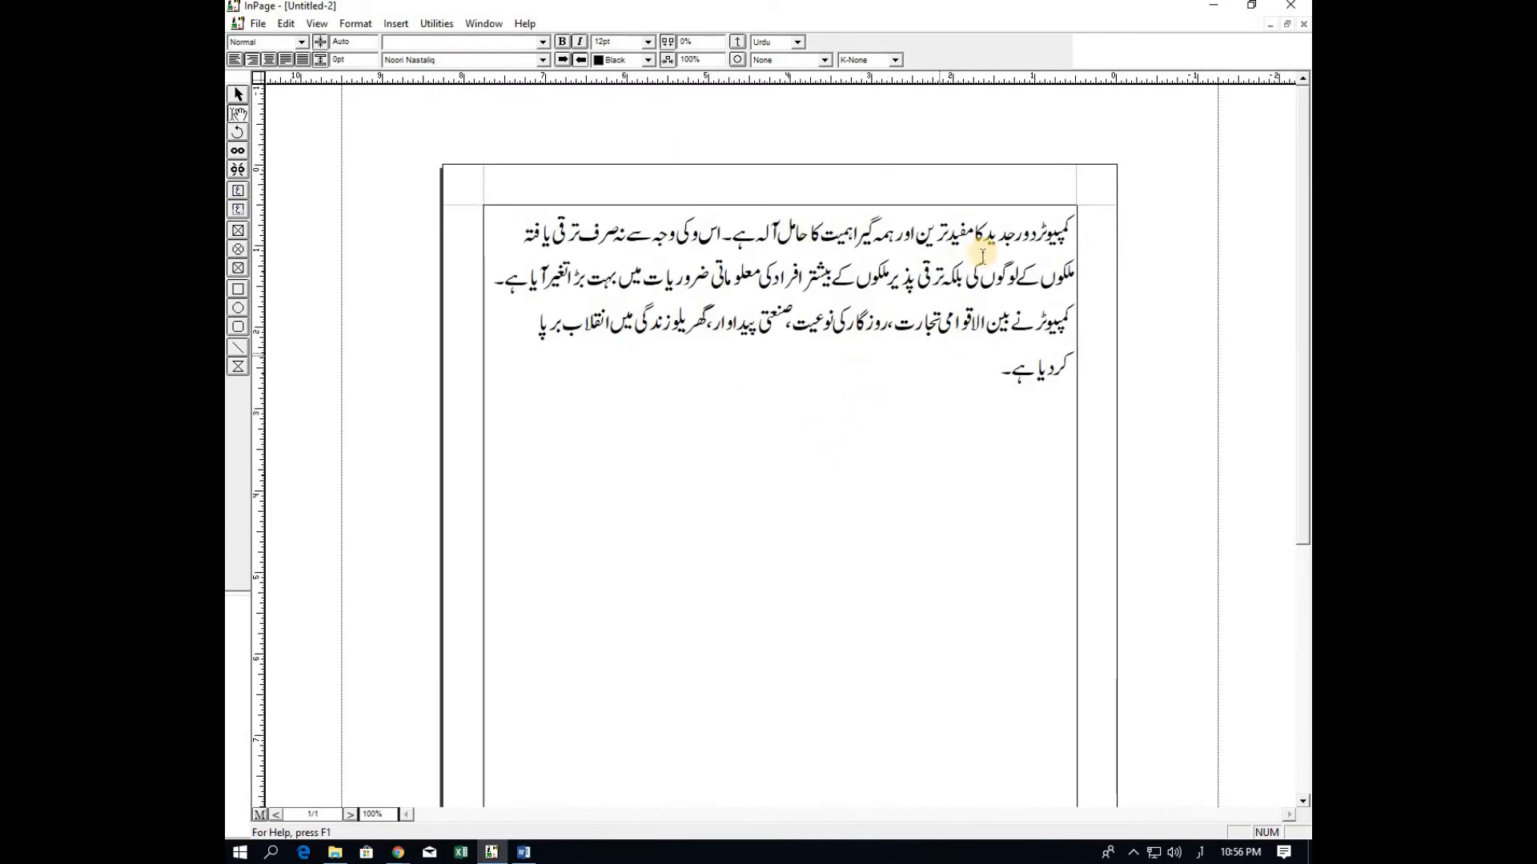
left_click(735, 236)
double_click(737, 237)
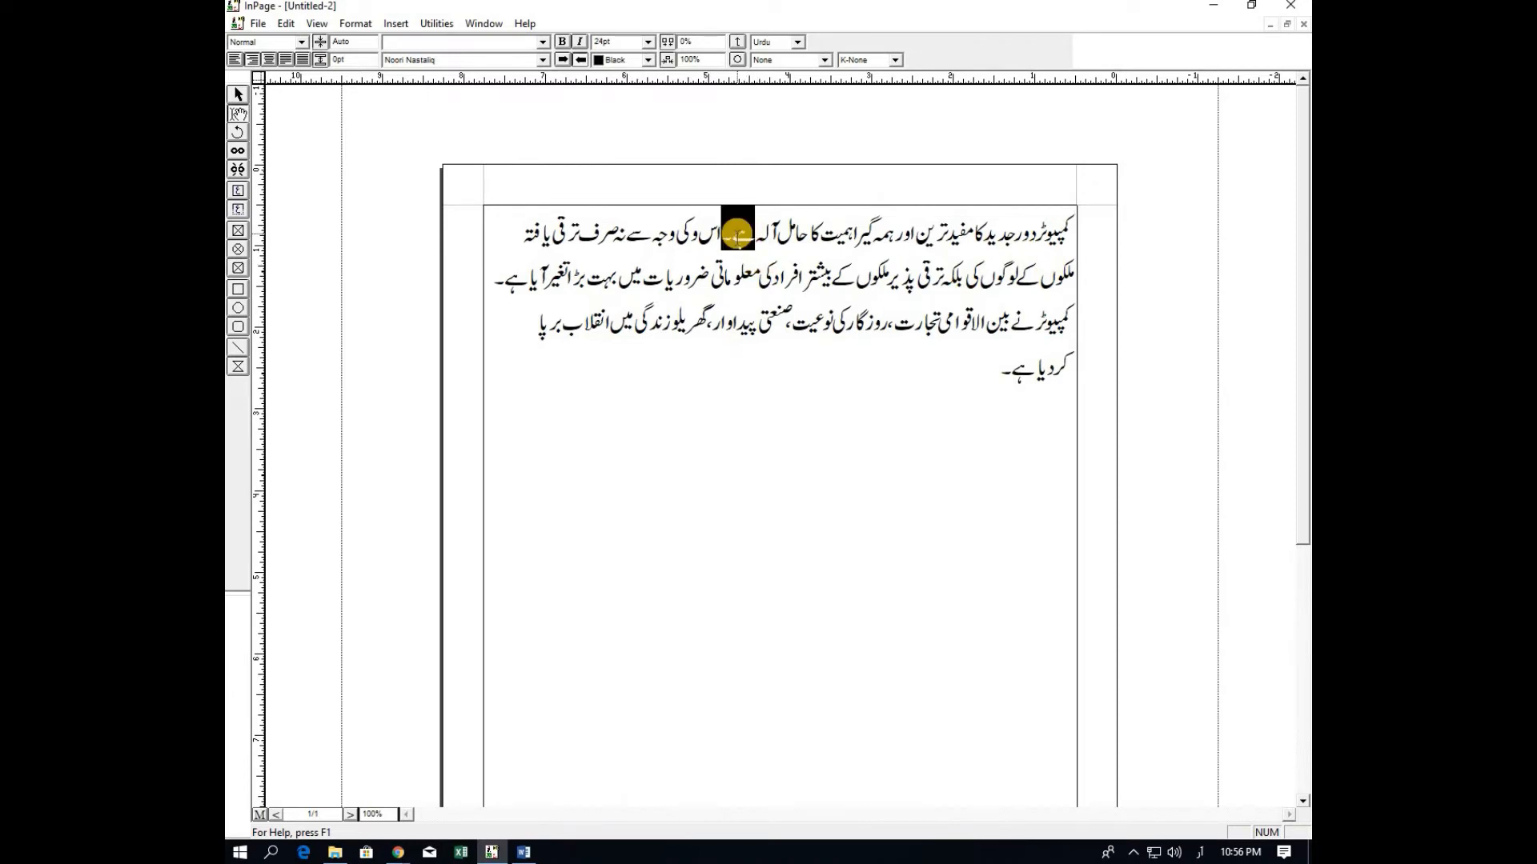
left_click(736, 236)
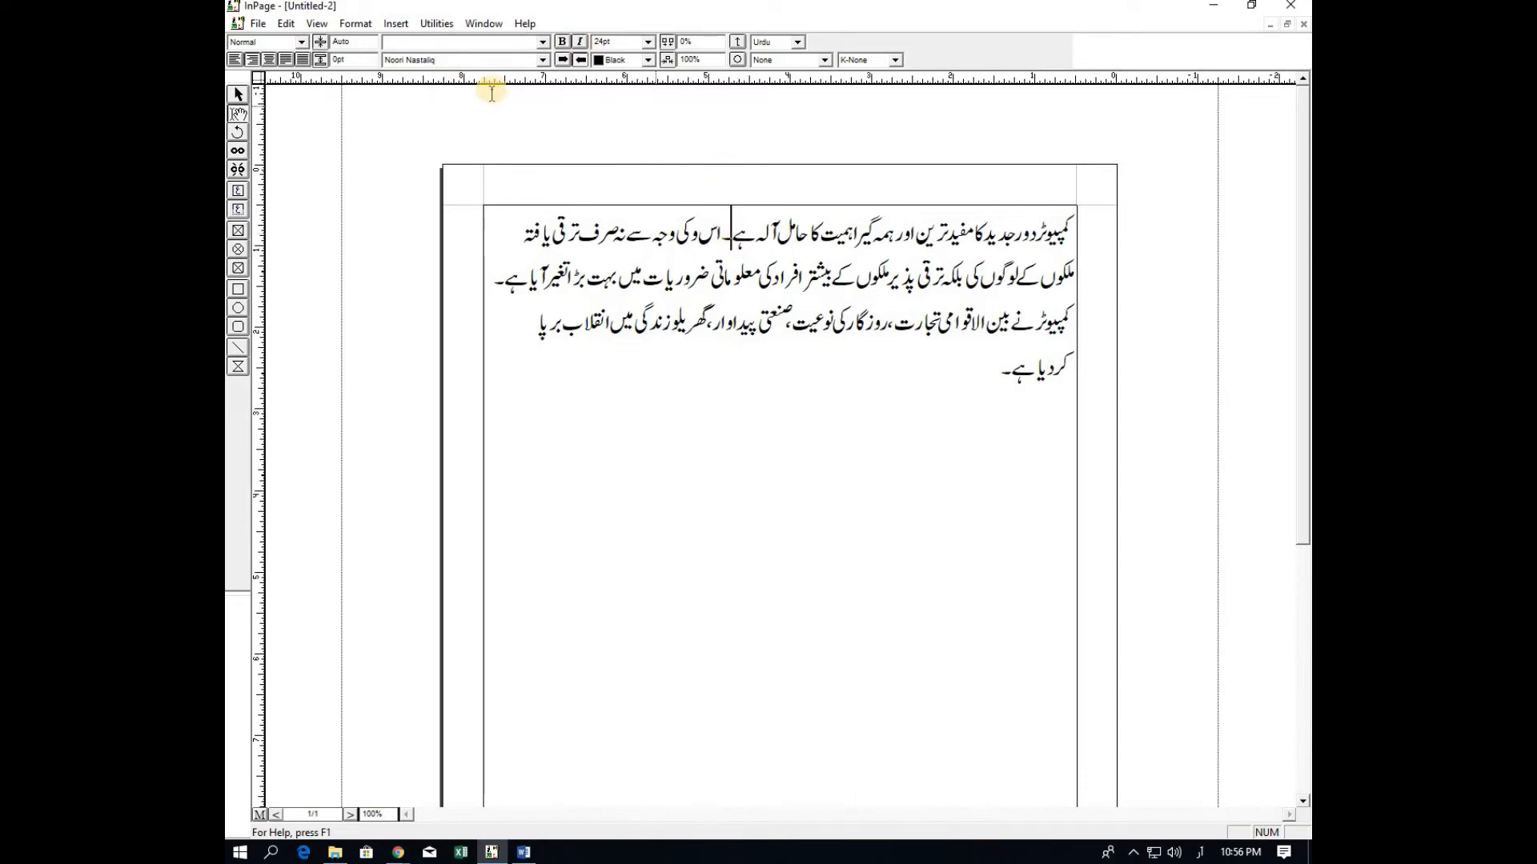
left_click(393, 24)
left_click(428, 210)
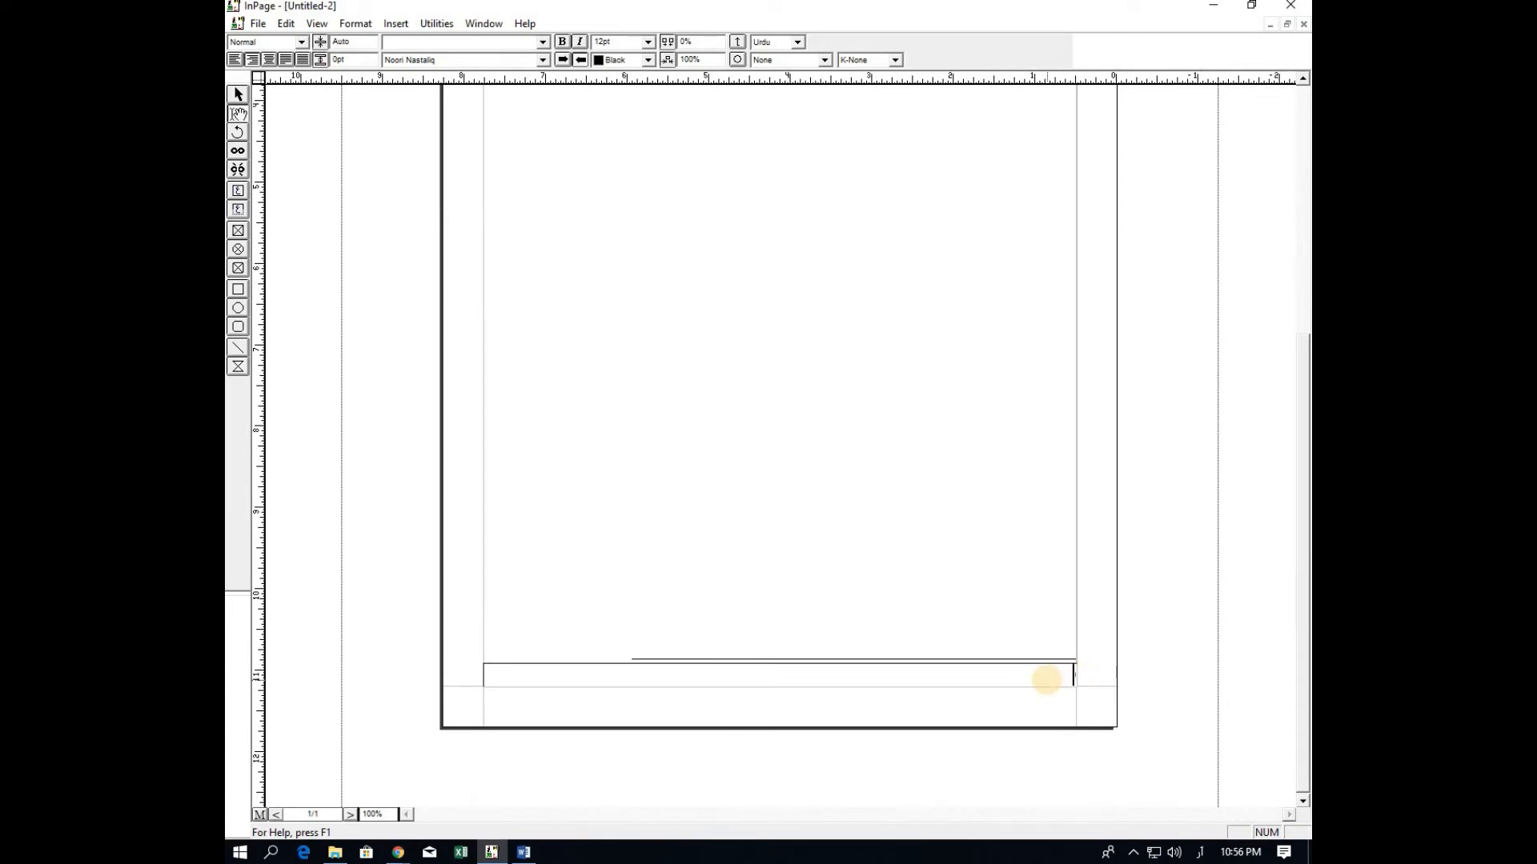
- Enter "مفر" as the first footnote's text in the footnote area at the foot of the page
type("مفر")
left_click(1058, 675)
double_click(1058, 675)
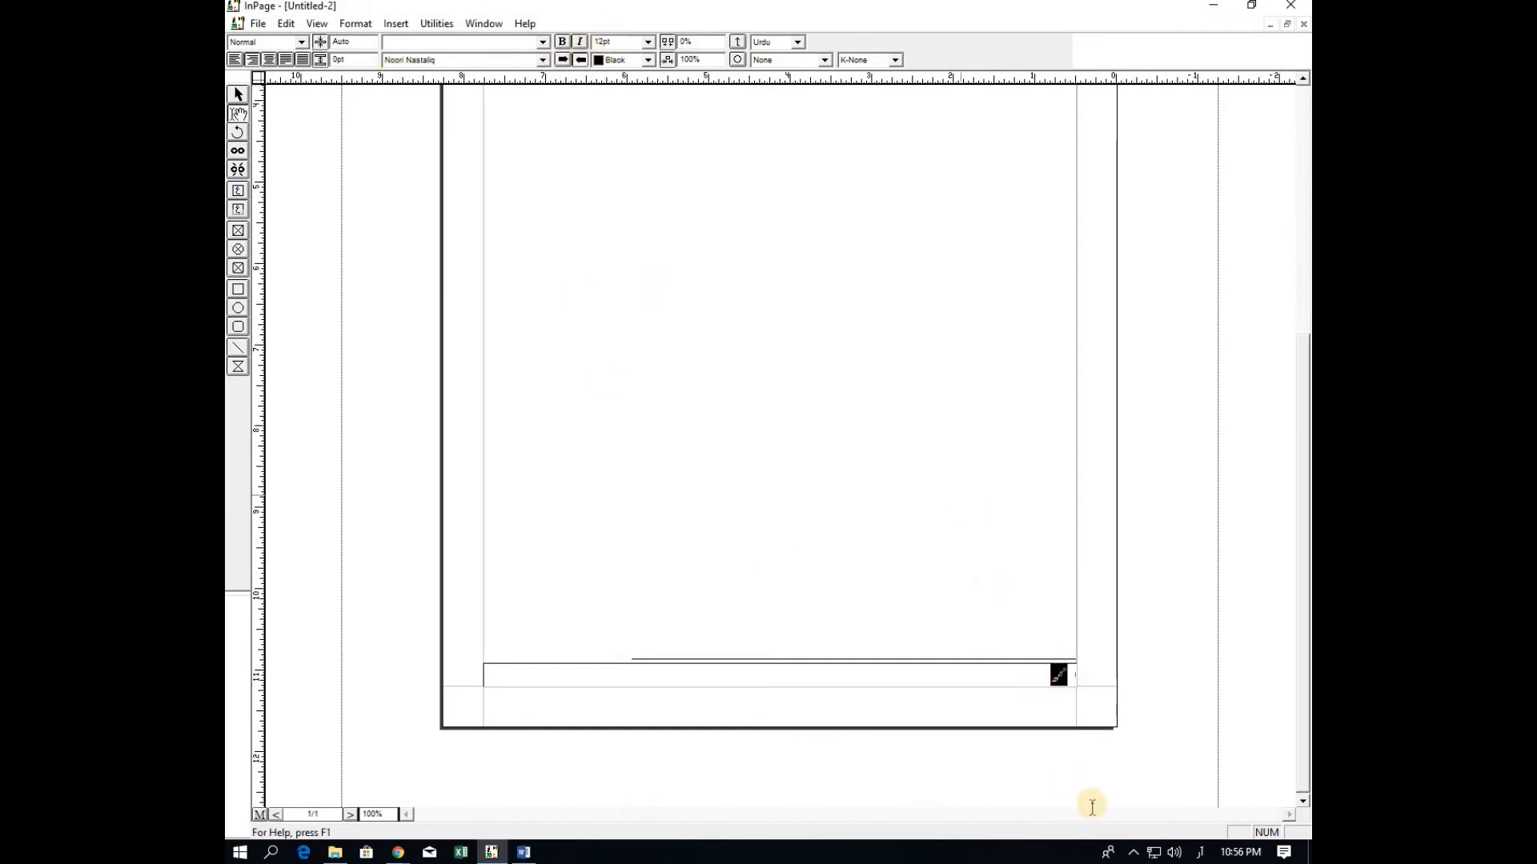
left_click(695, 655)
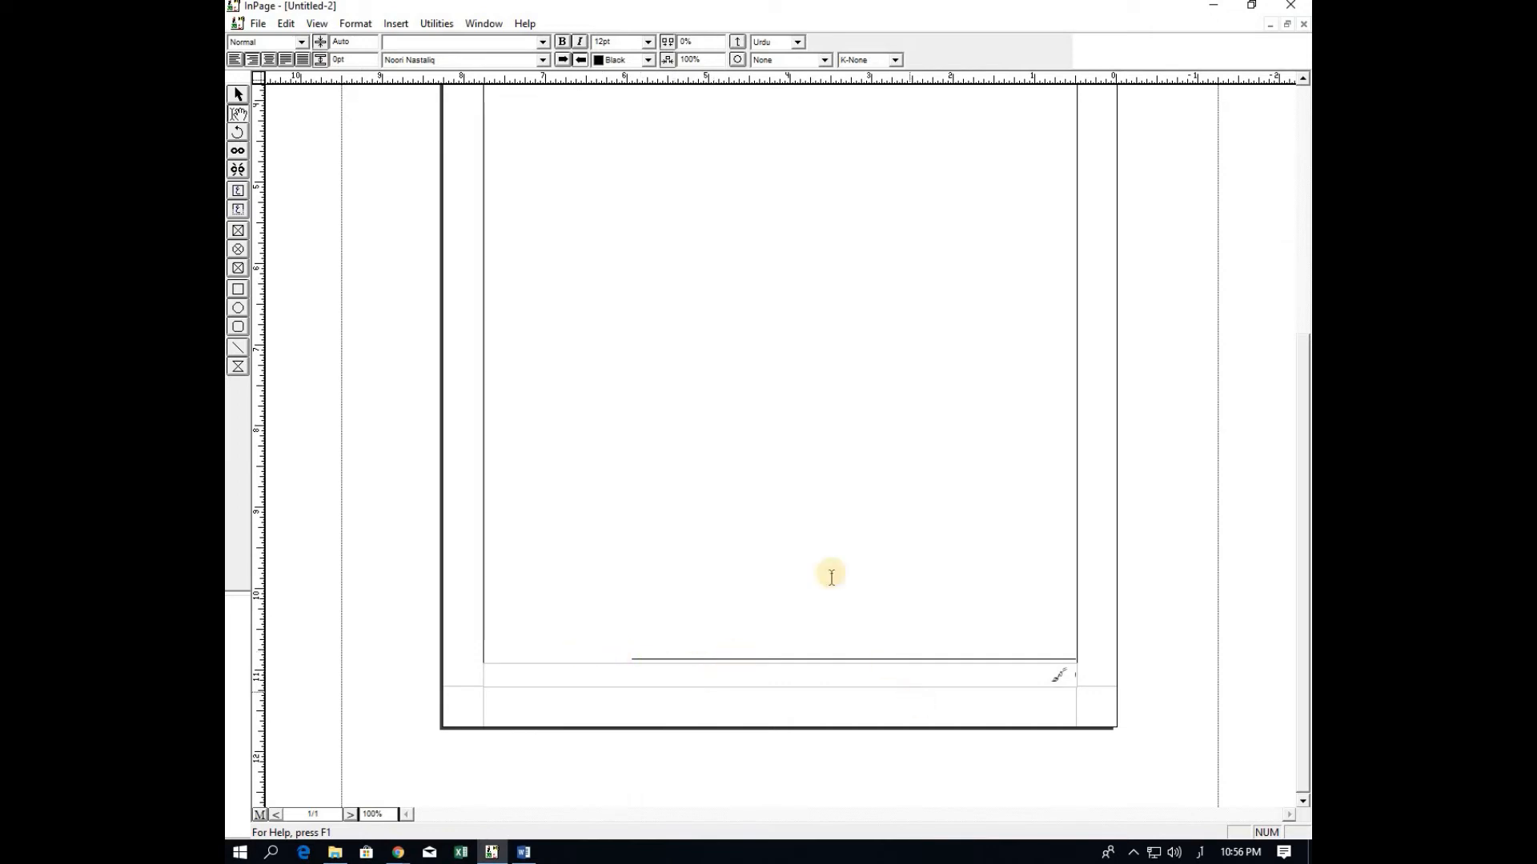
- Insert another footnote after the full stop that ends the paragraph and go to its entry in the footnote area
left_click(678, 382)
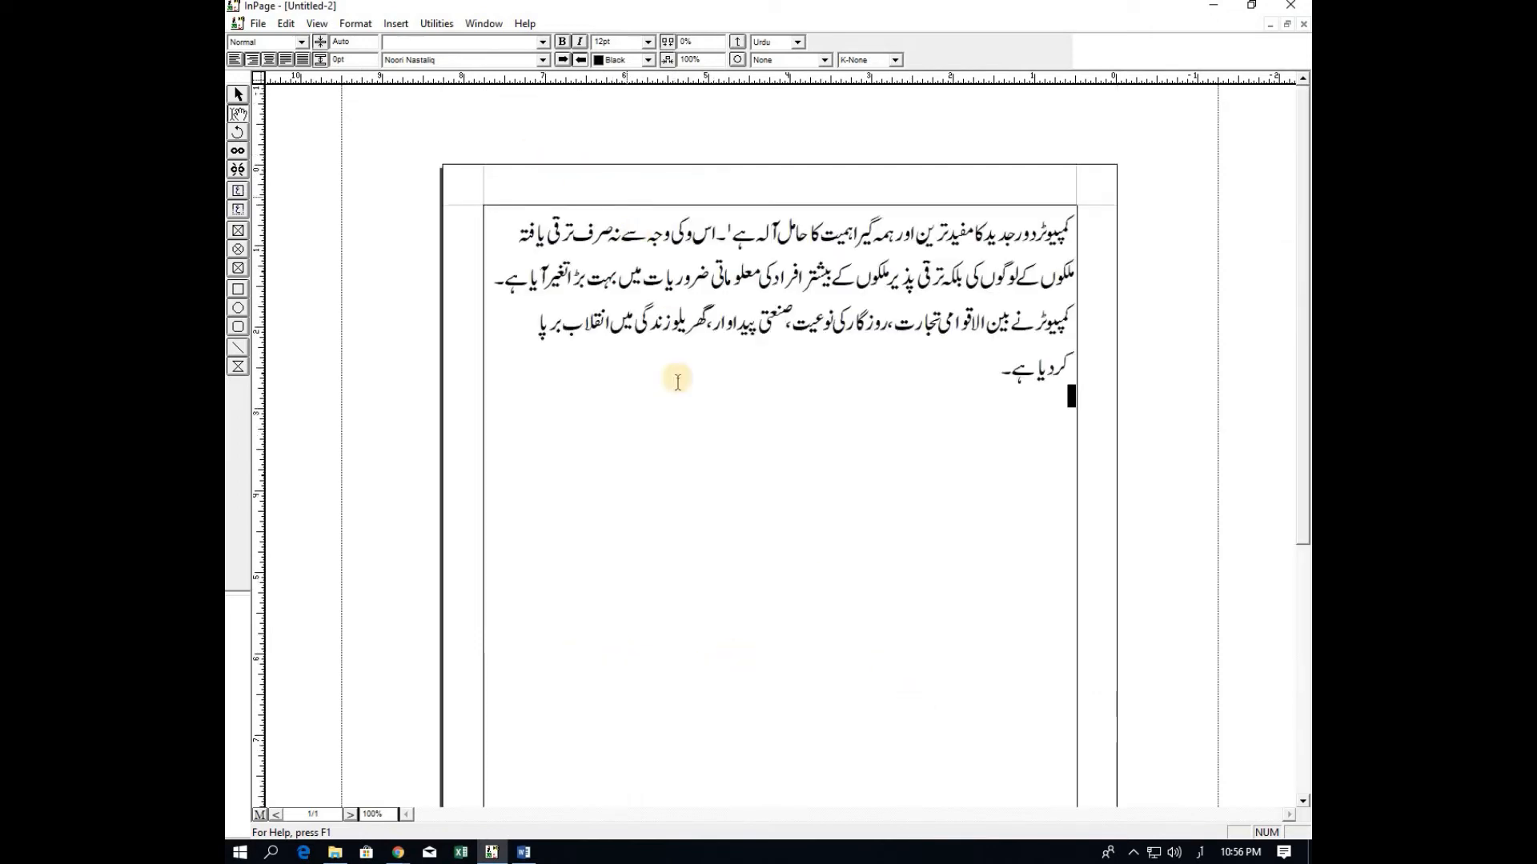
left_click(1012, 368)
left_click(398, 24)
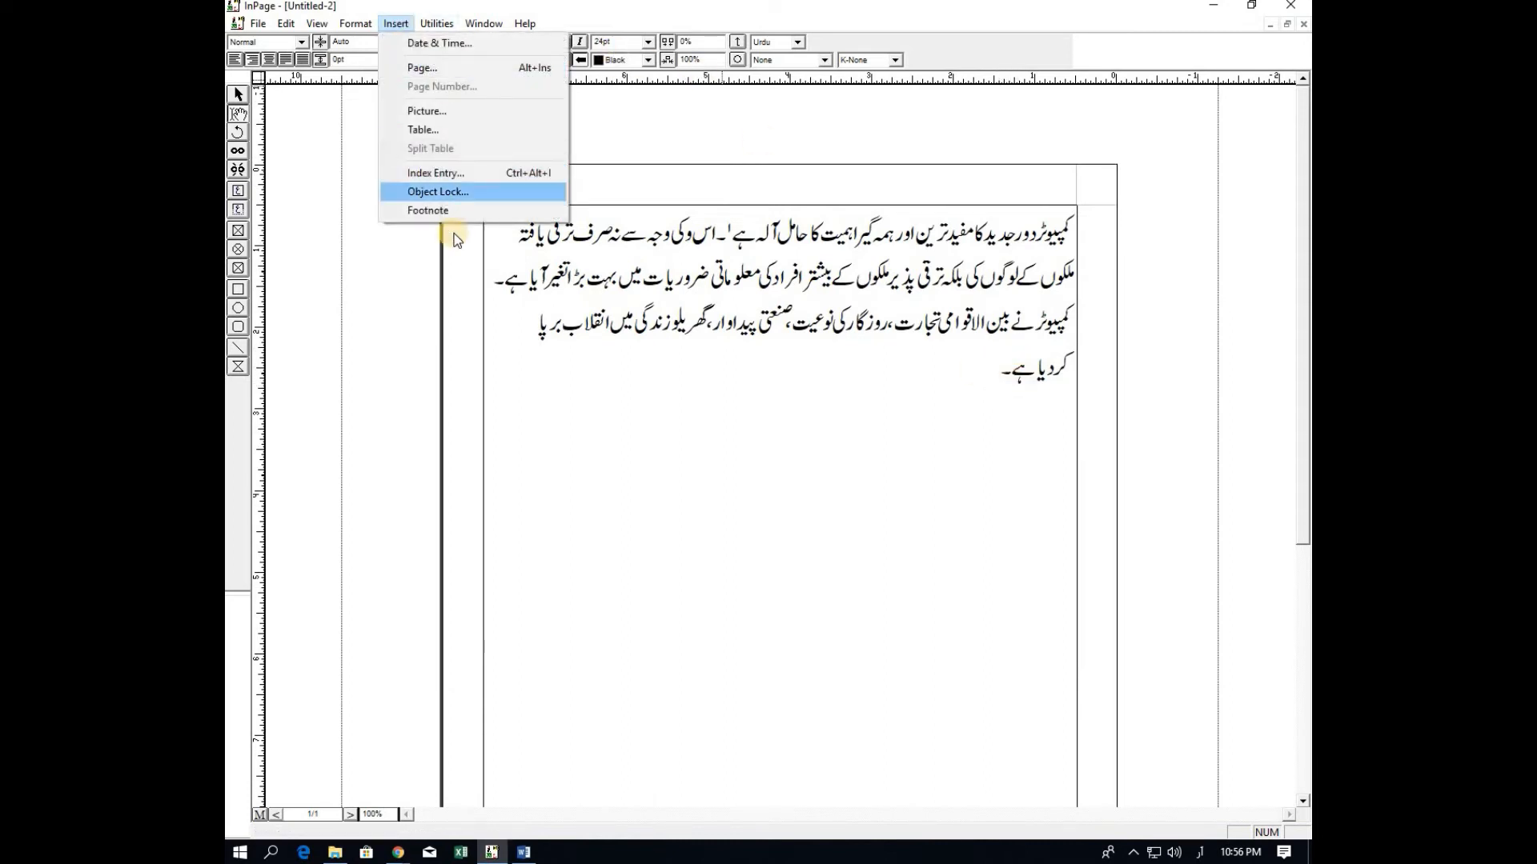
left_click(475, 211)
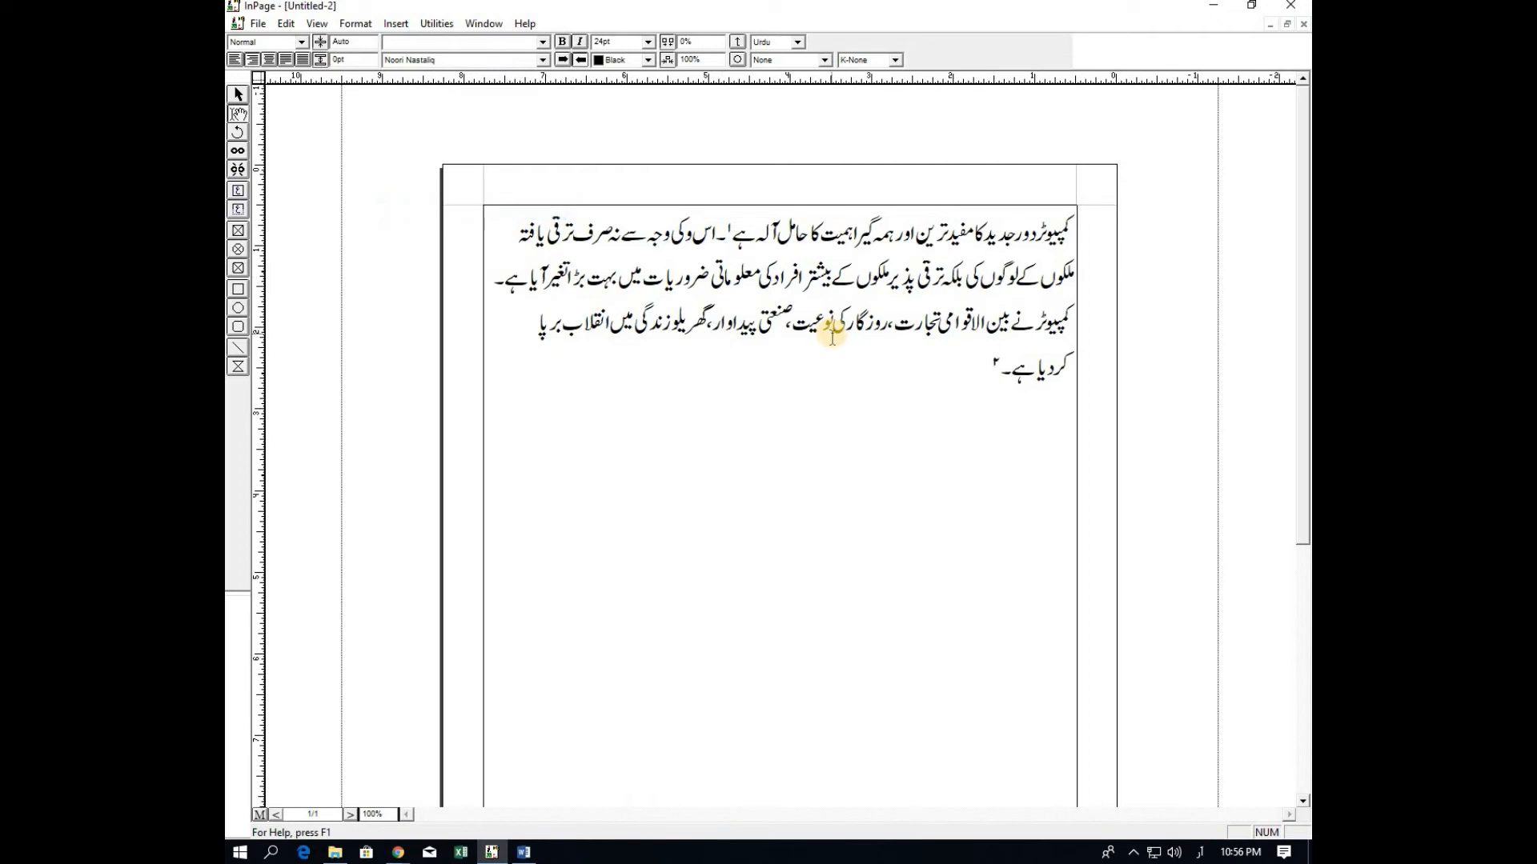
left_click(1058, 682)
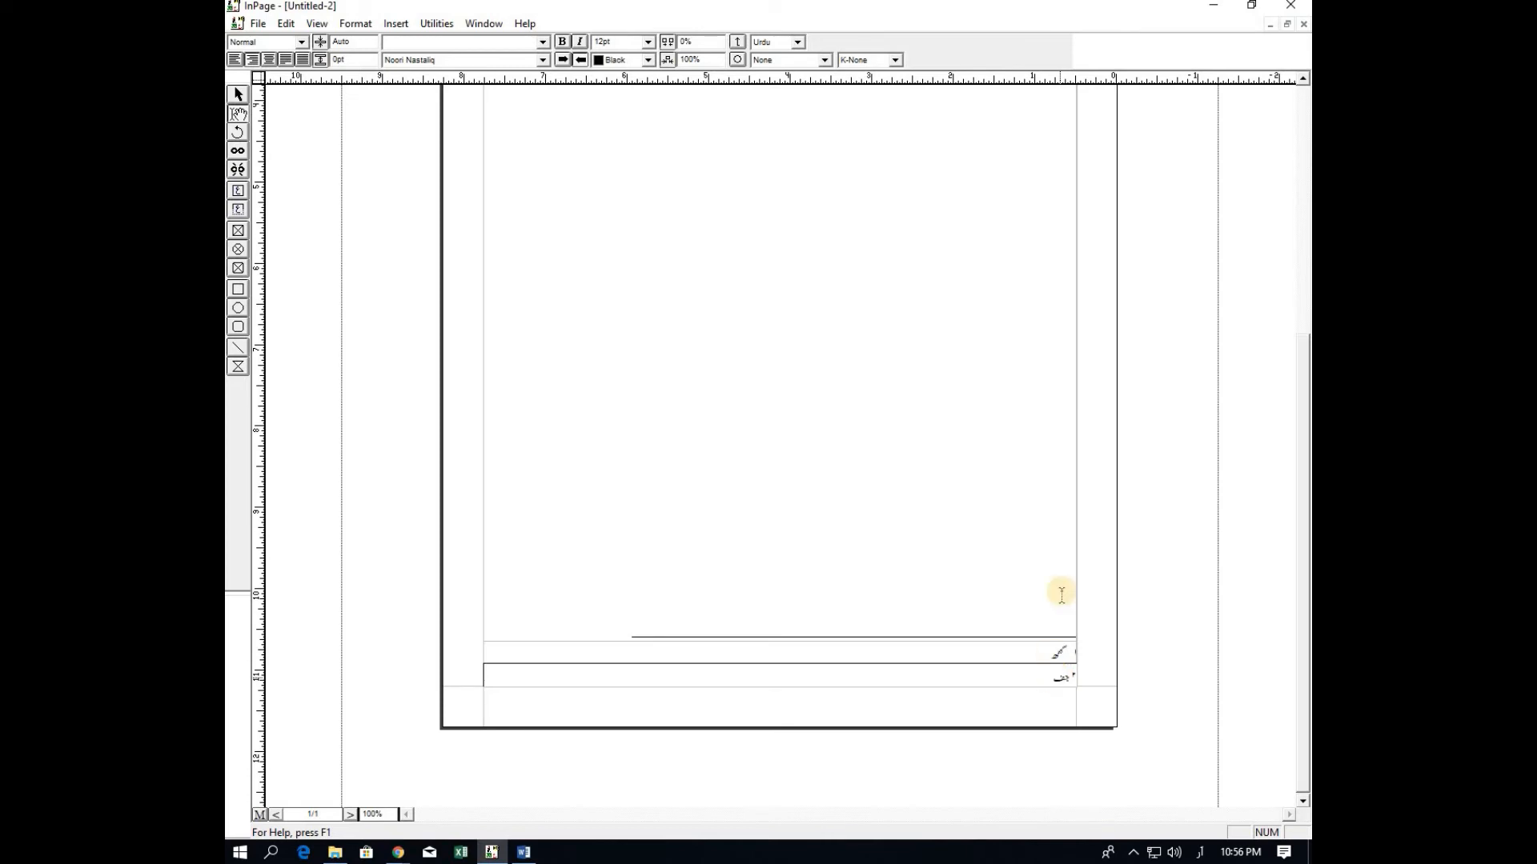
- Insert a footnote after the full stop at the end of the paragraph's second line, between the two existing footnotes
scroll(1045, 514, "up", 5)
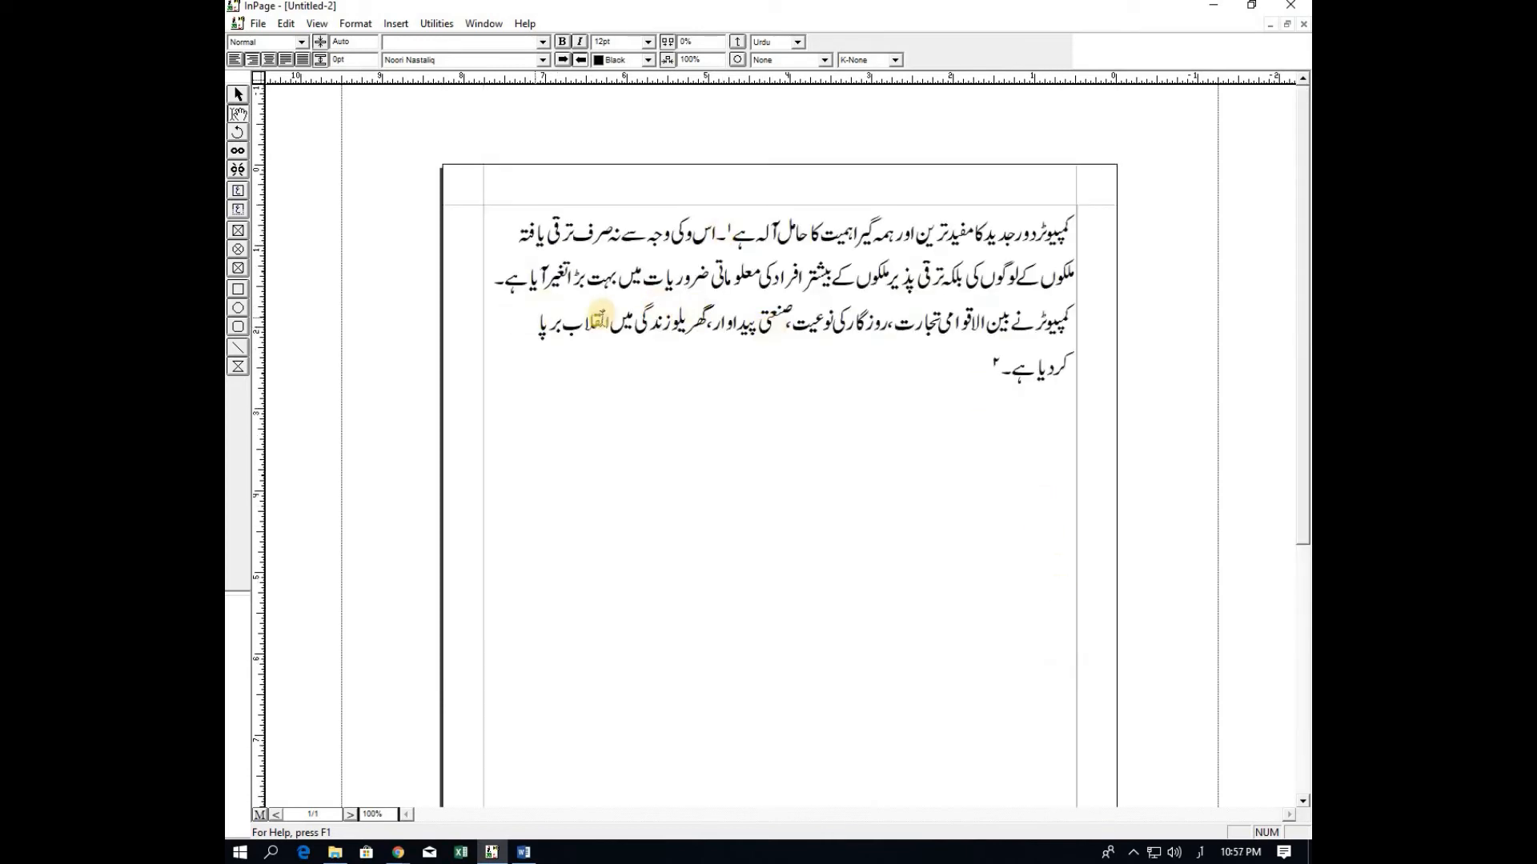
left_click(657, 190)
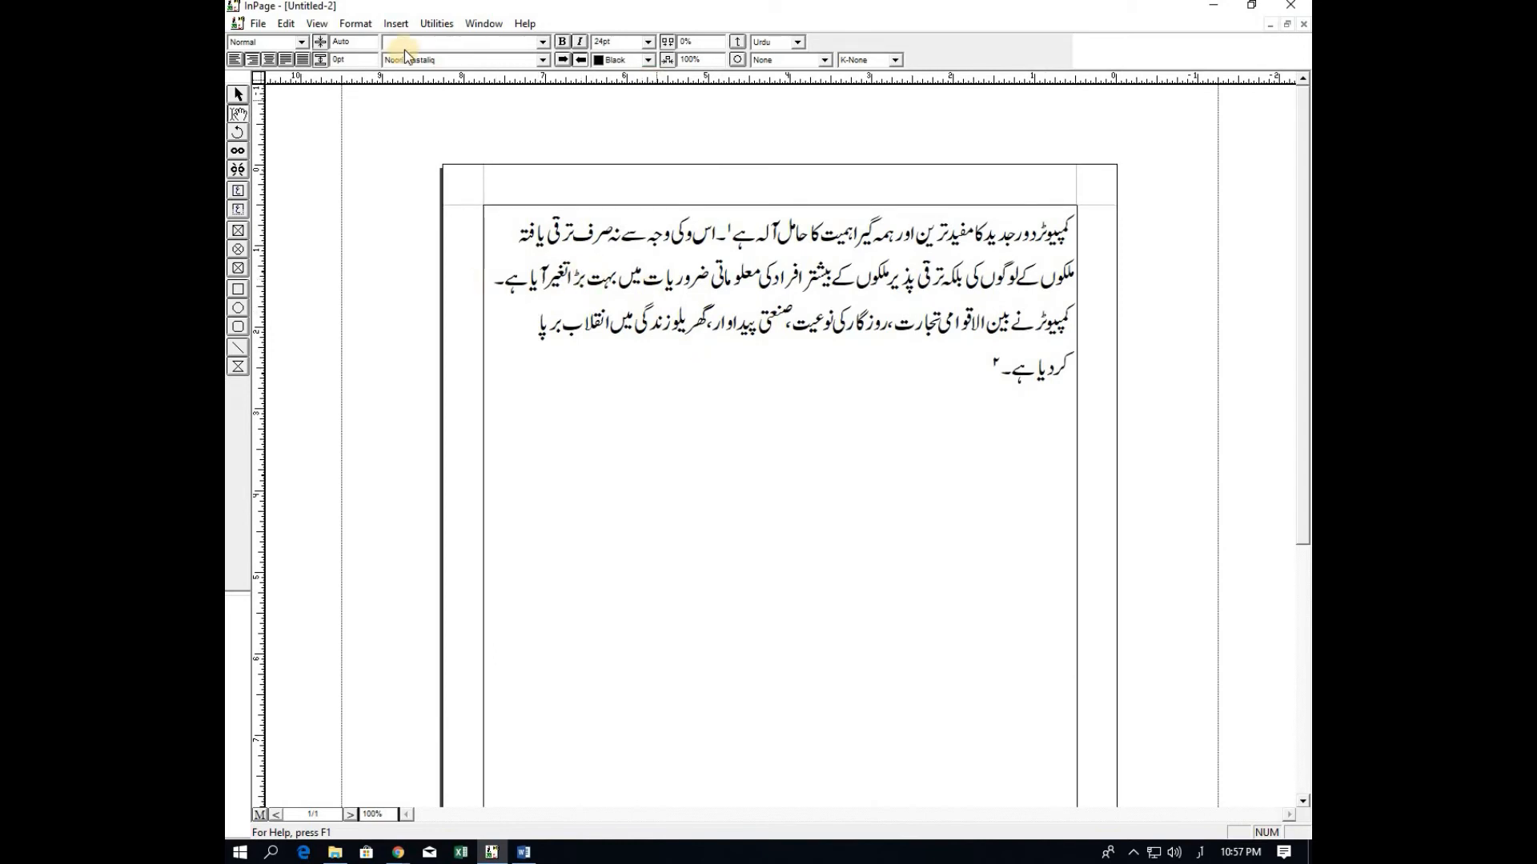
left_click(399, 25)
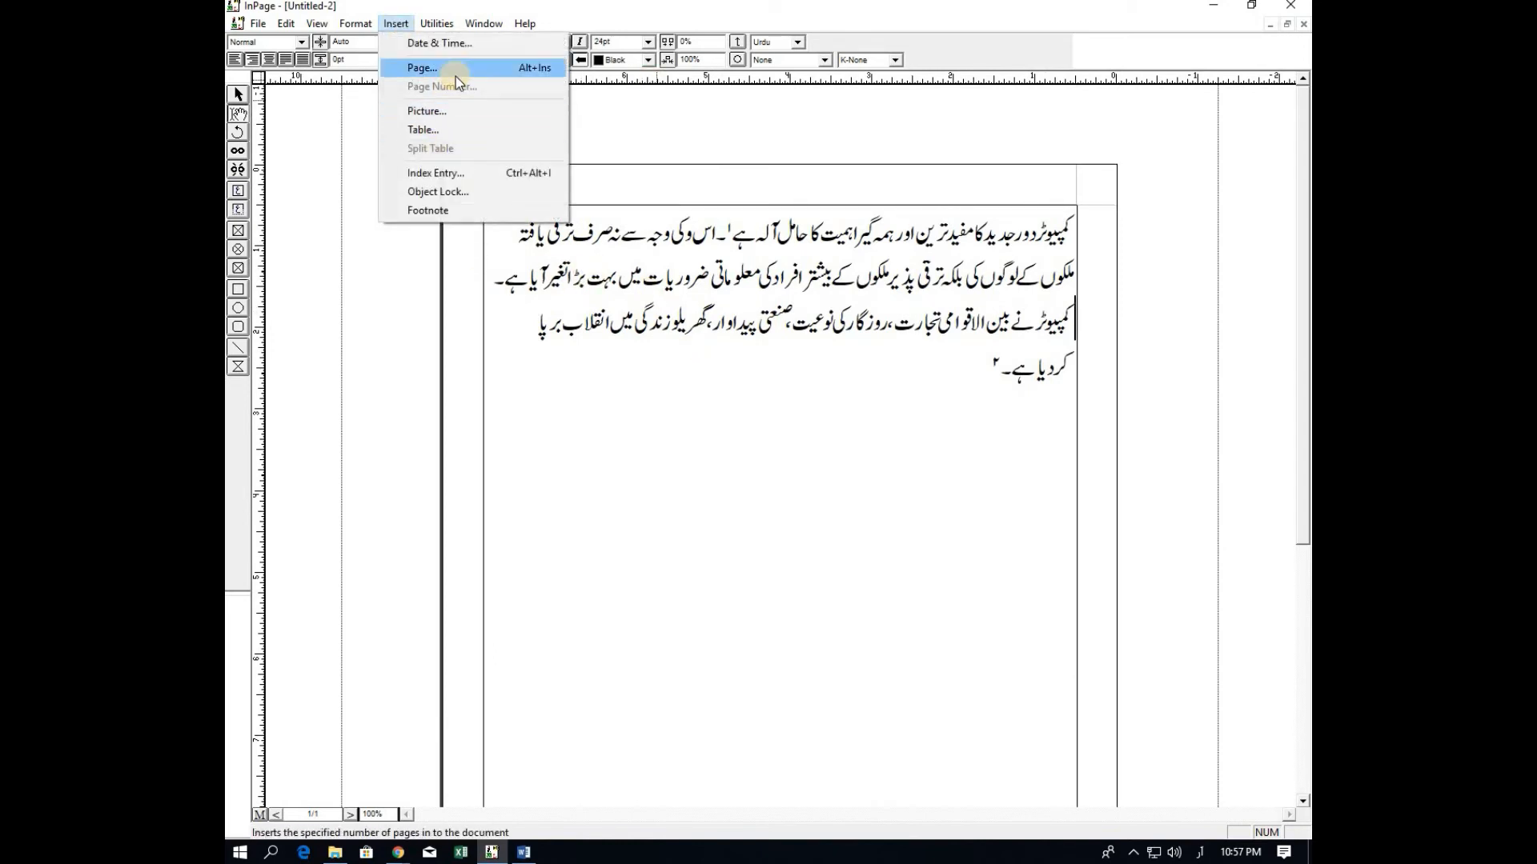
left_click(428, 209)
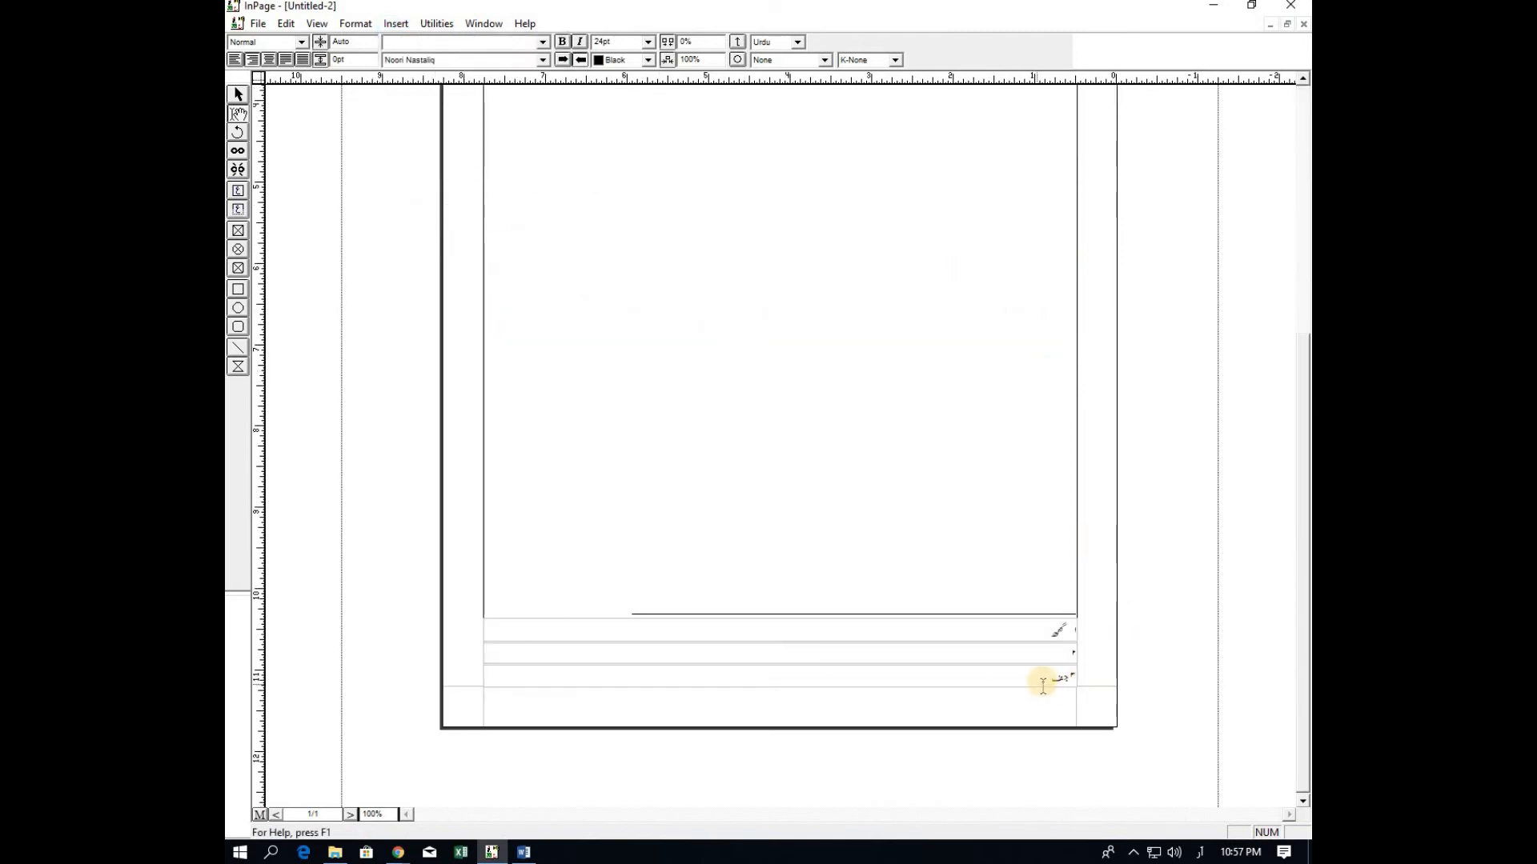
- Examine the order and numbering of the footnote entries at the foot of the page
left_click(1027, 632)
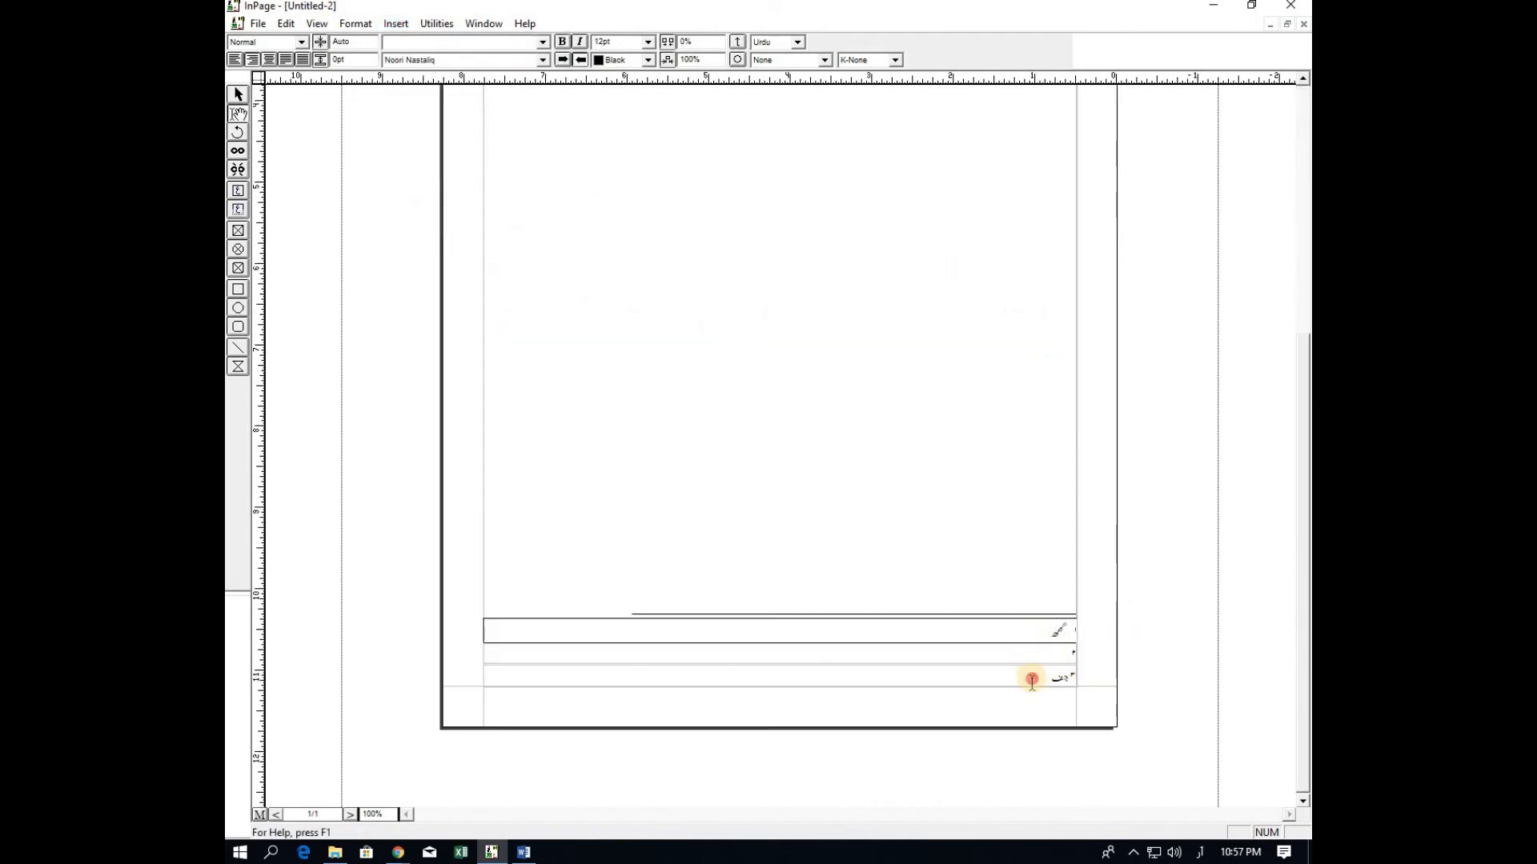
left_click(970, 660)
left_click(964, 678)
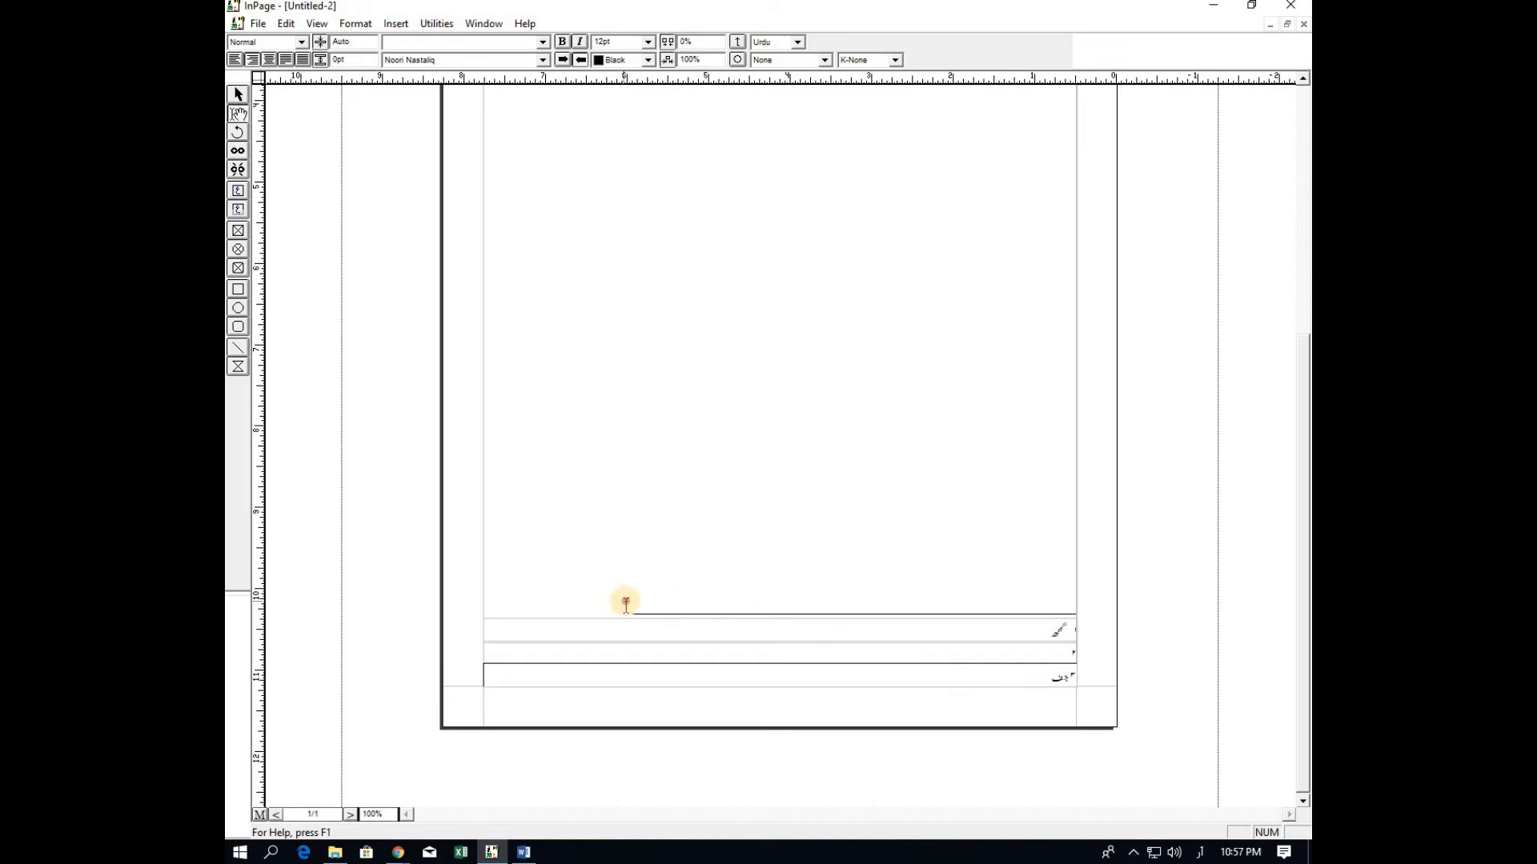
left_click(901, 618)
left_click(1006, 632)
left_click(1005, 658)
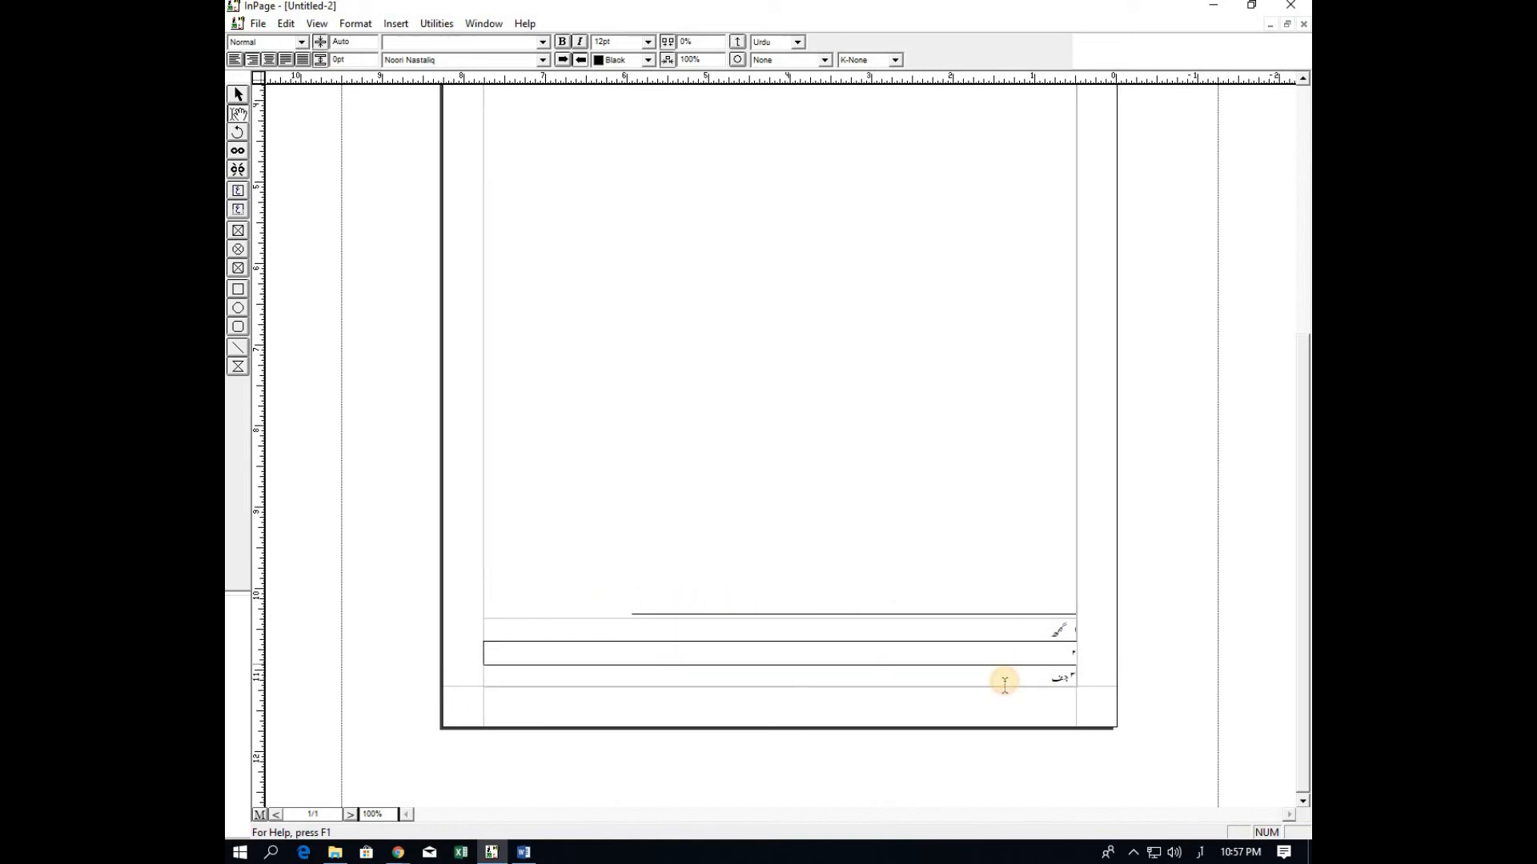
left_click(1006, 679)
scroll(902, 395, "up", 4)
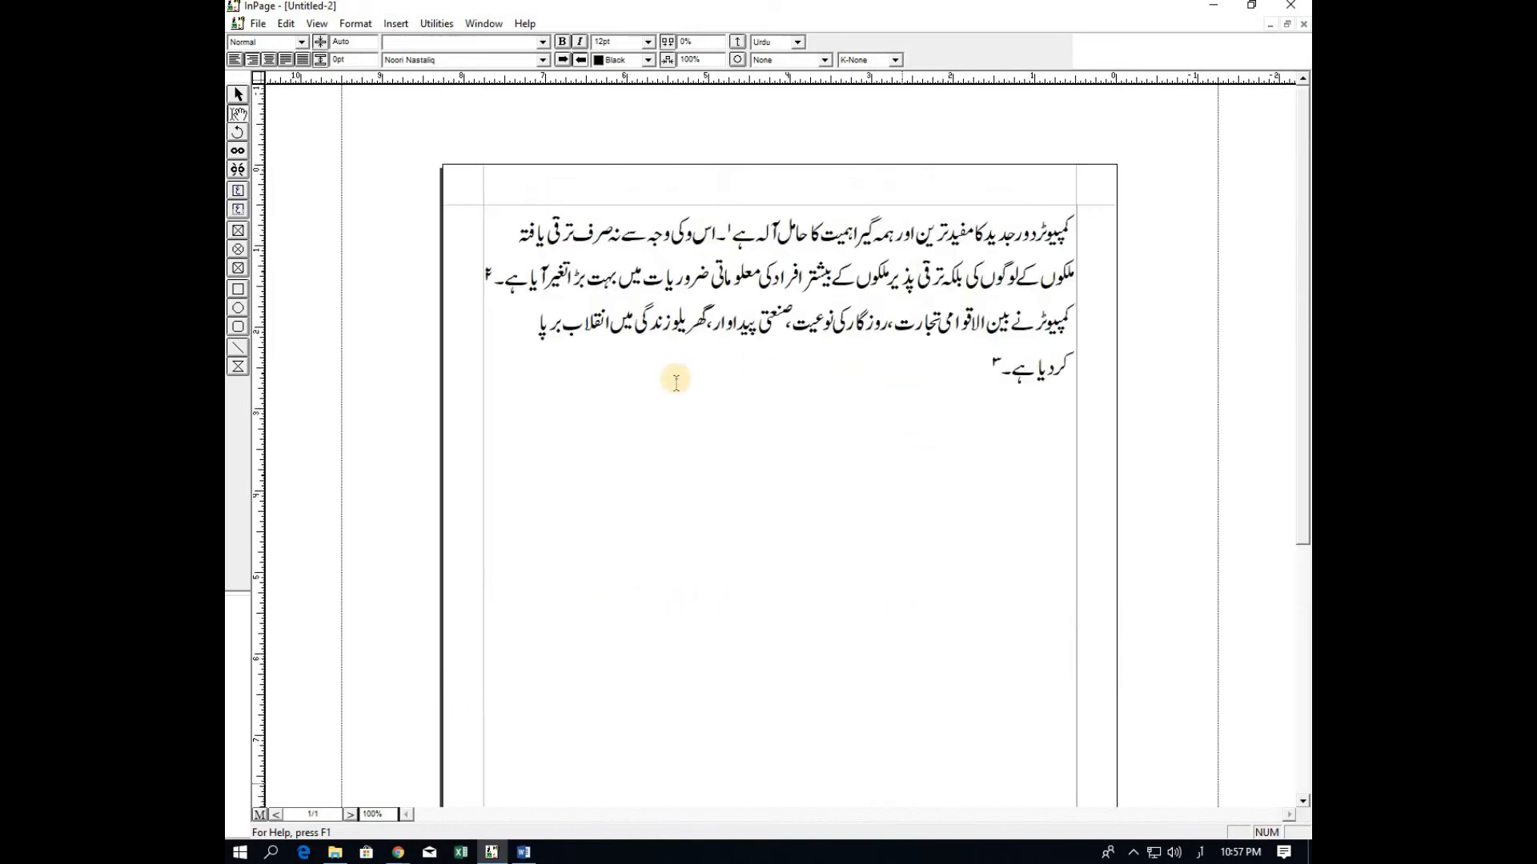
- Change the font of the footnote marker in the paragraph's first line to Urdu Symbol1
left_click(737, 446)
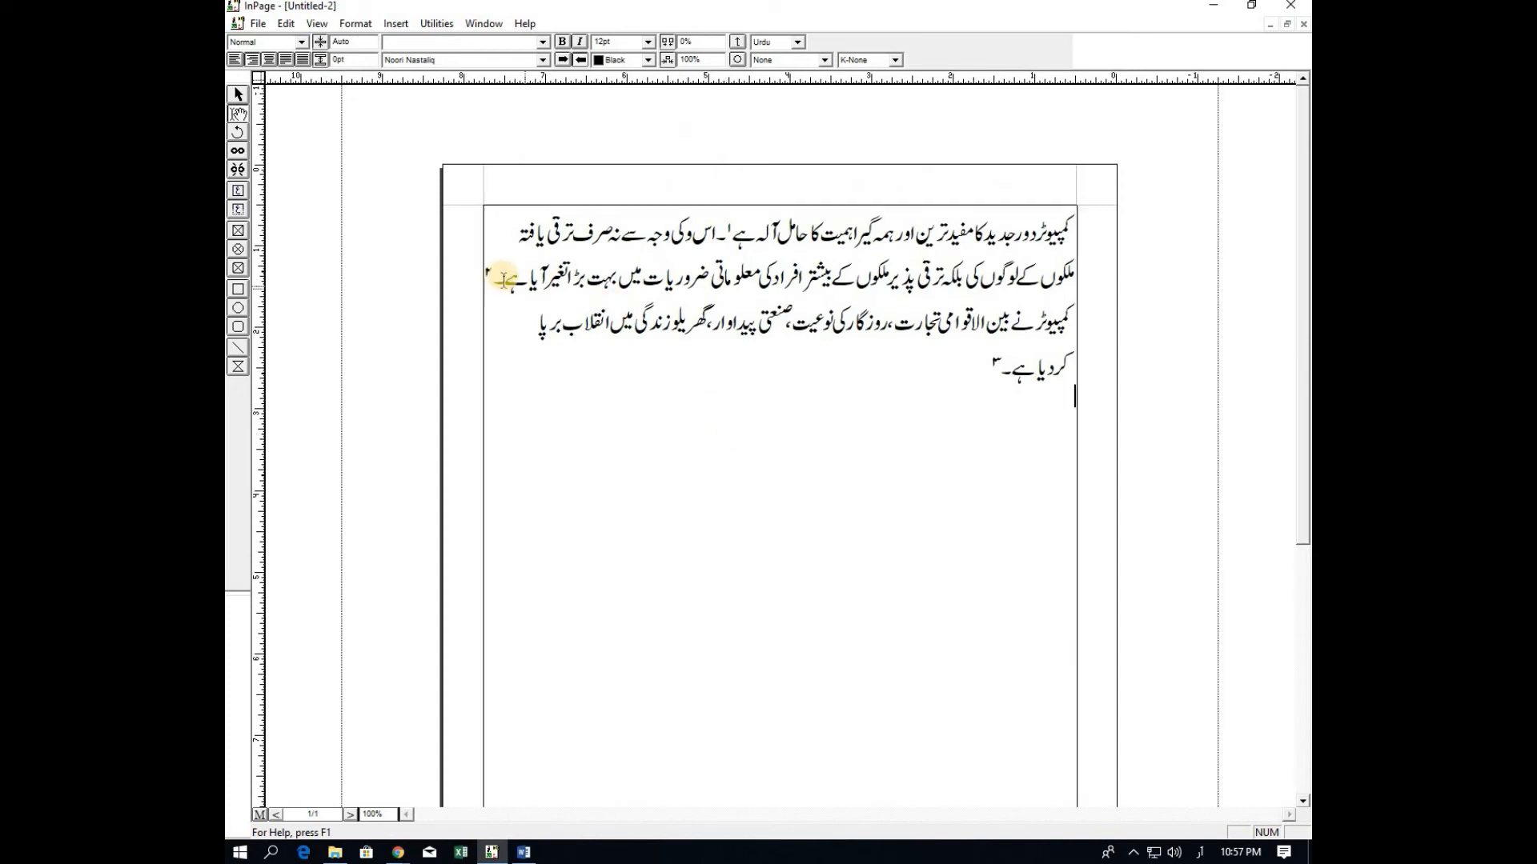
left_click(734, 226)
left_click_drag(735, 226, 727, 225)
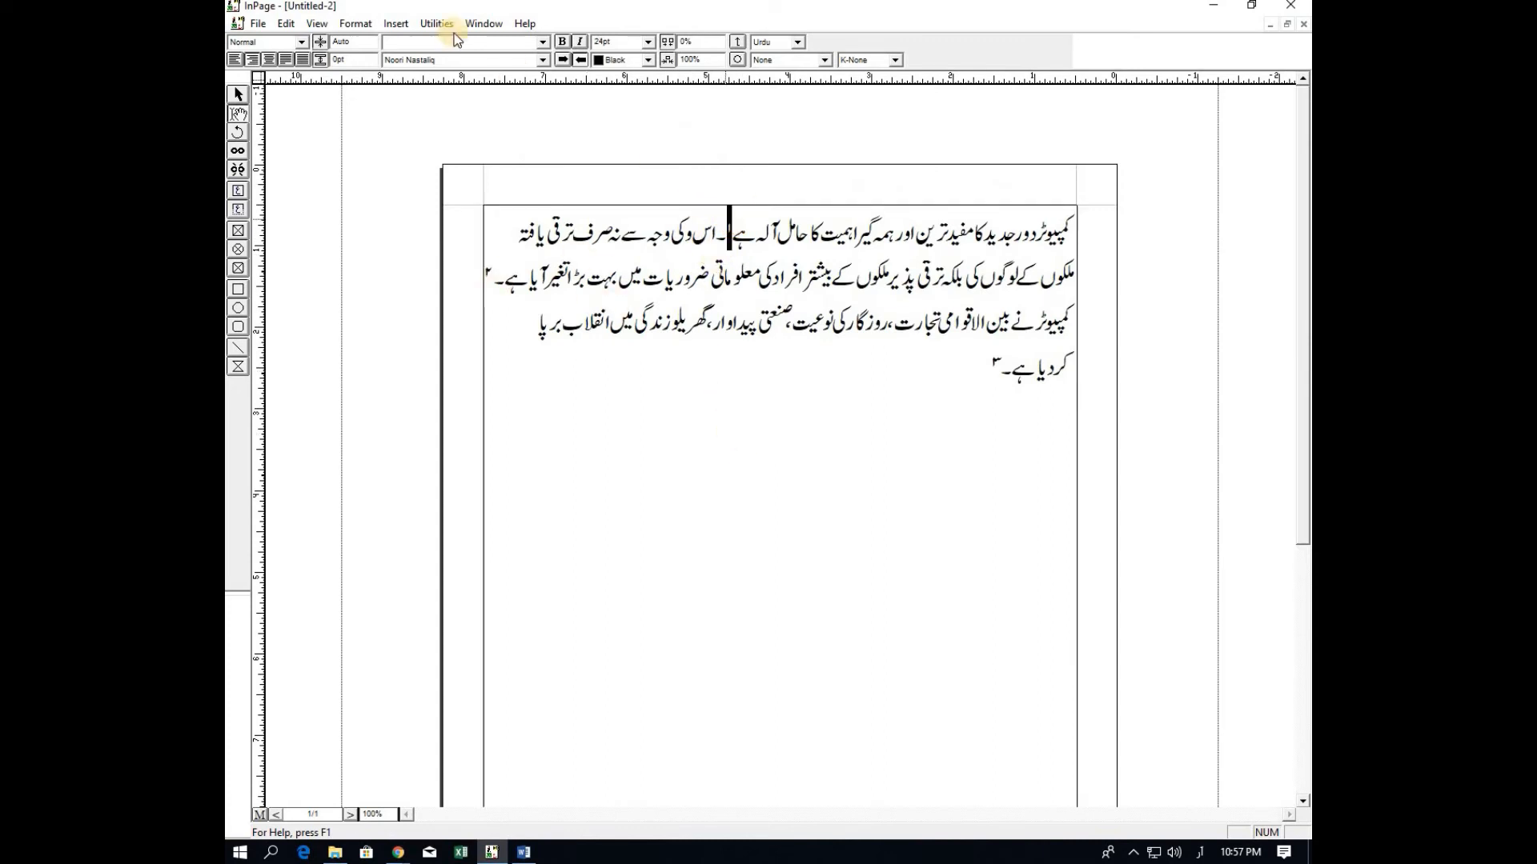
left_click(542, 61)
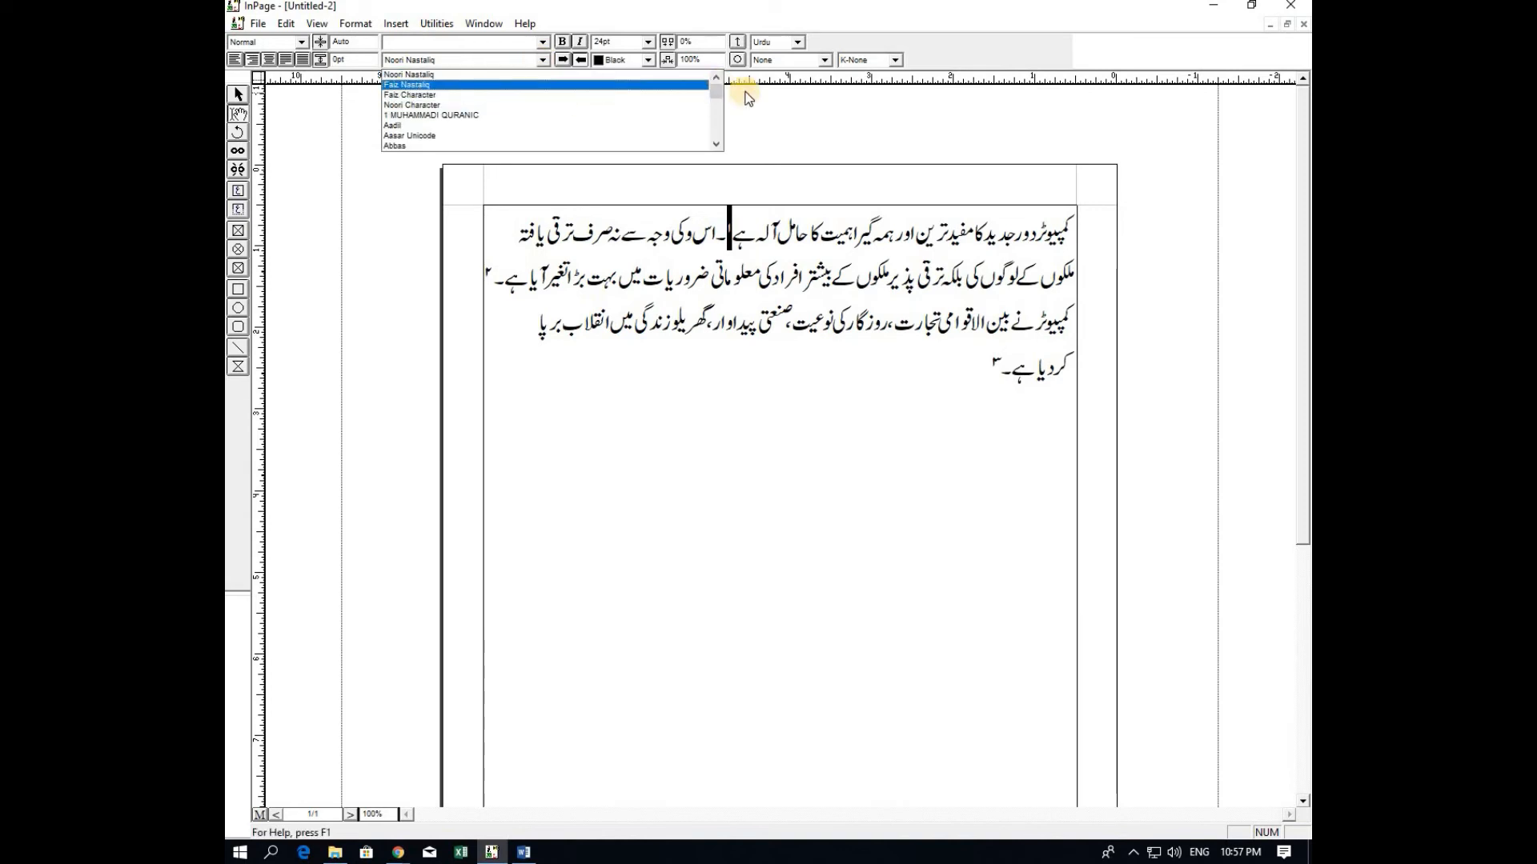
left_click_drag(723, 93, 721, 128)
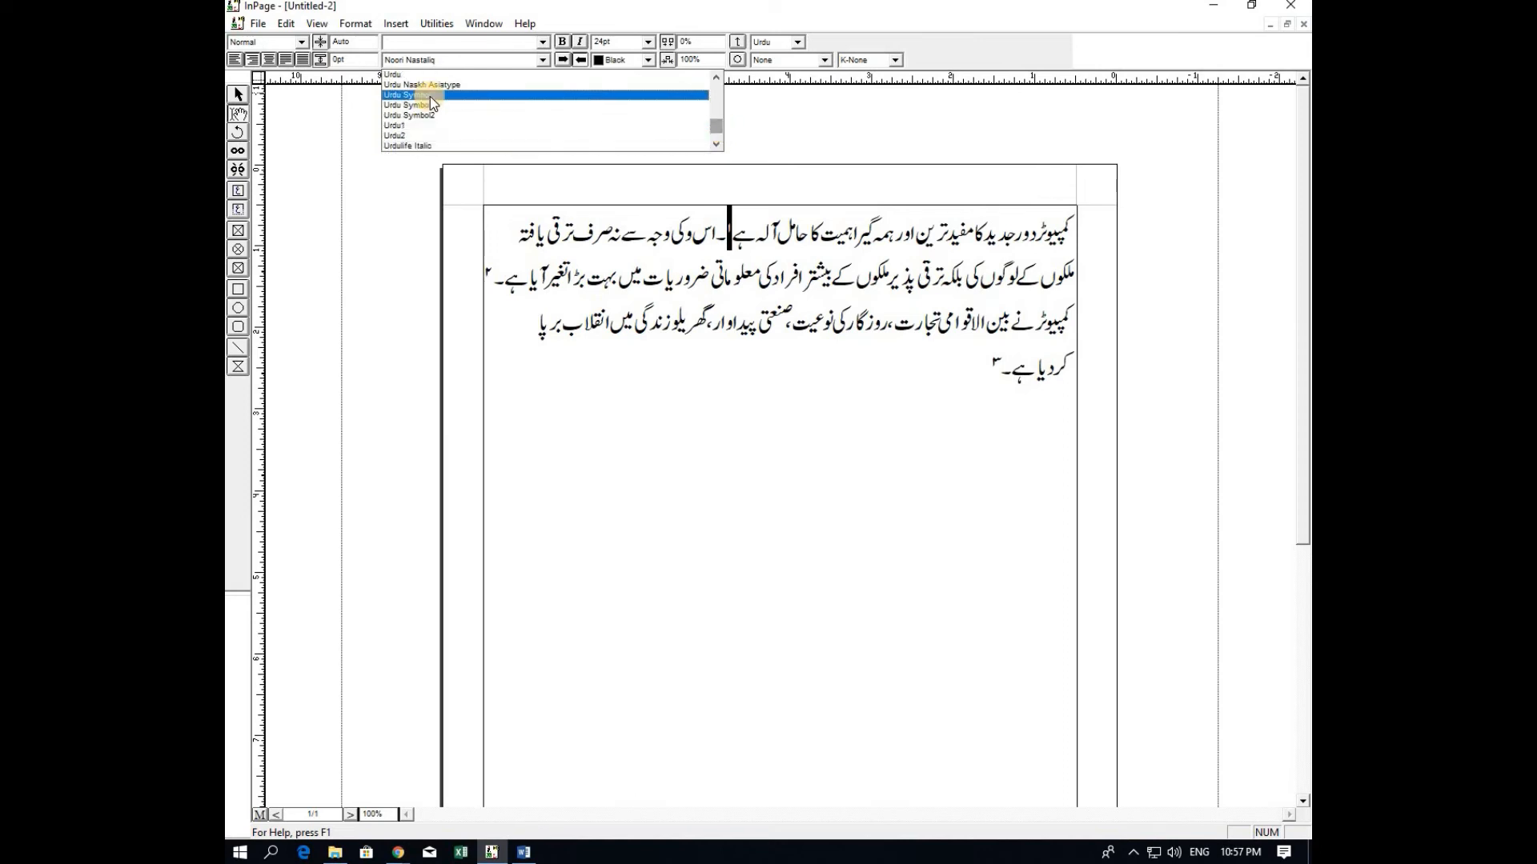
left_click(435, 105)
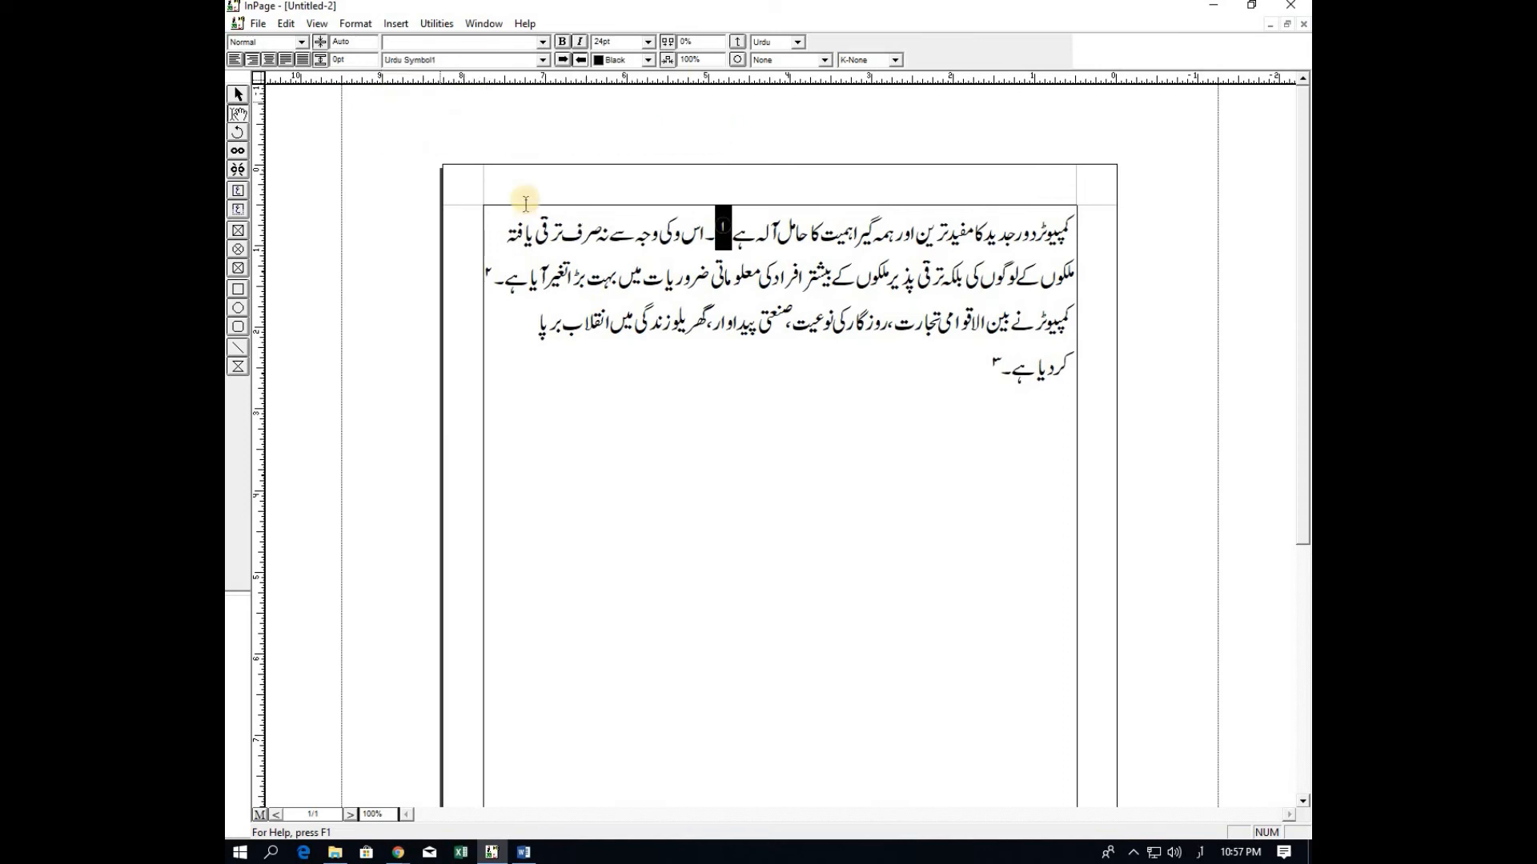
left_click(728, 358)
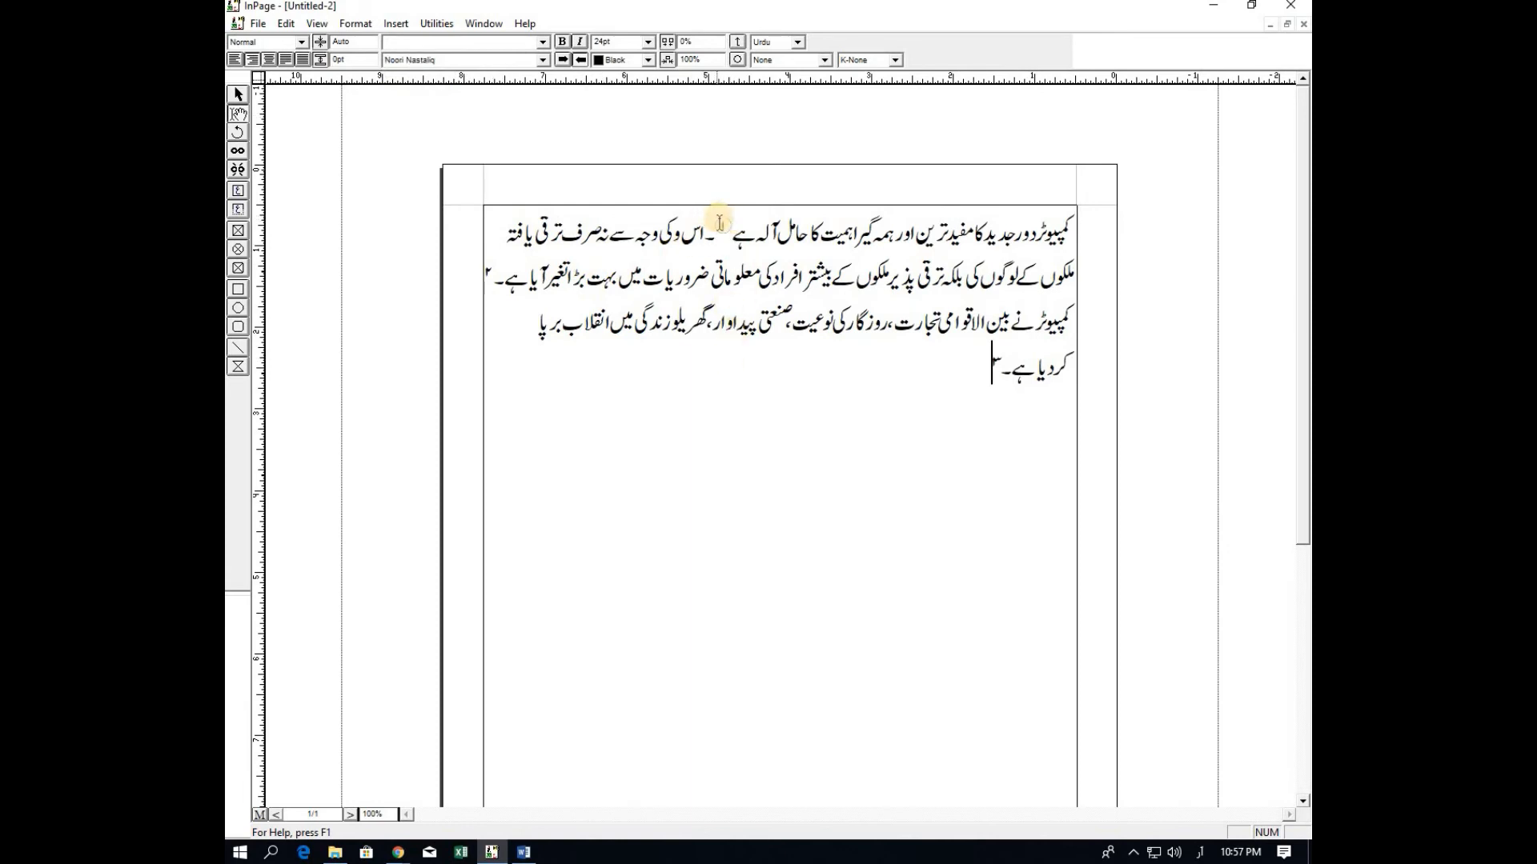
- Change the font of the footnote marker in the paragraph's first line to Urdu Symbol2
double_click(720, 222)
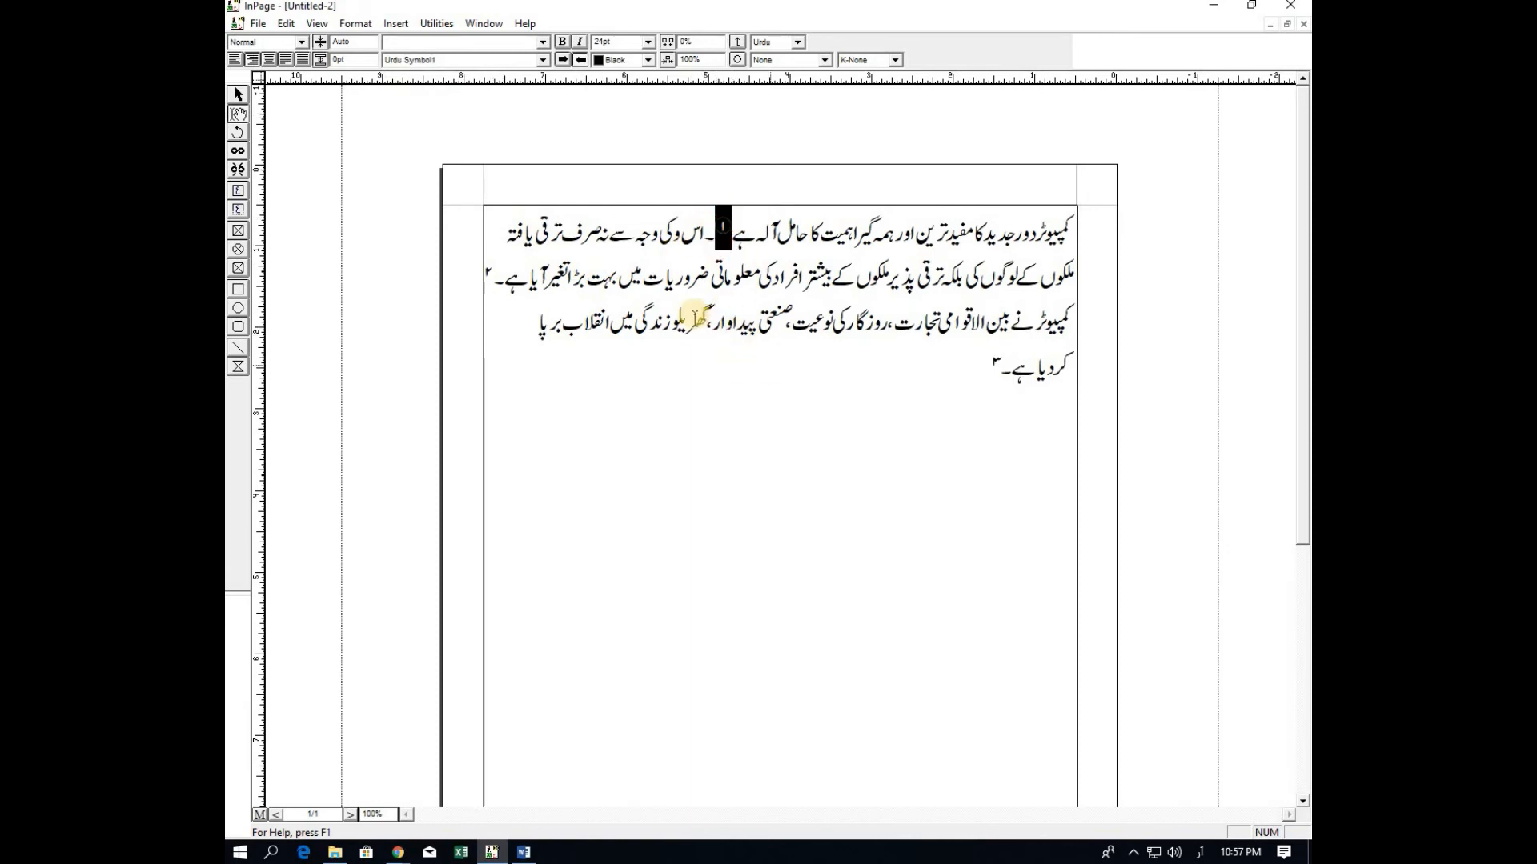
left_click(543, 59)
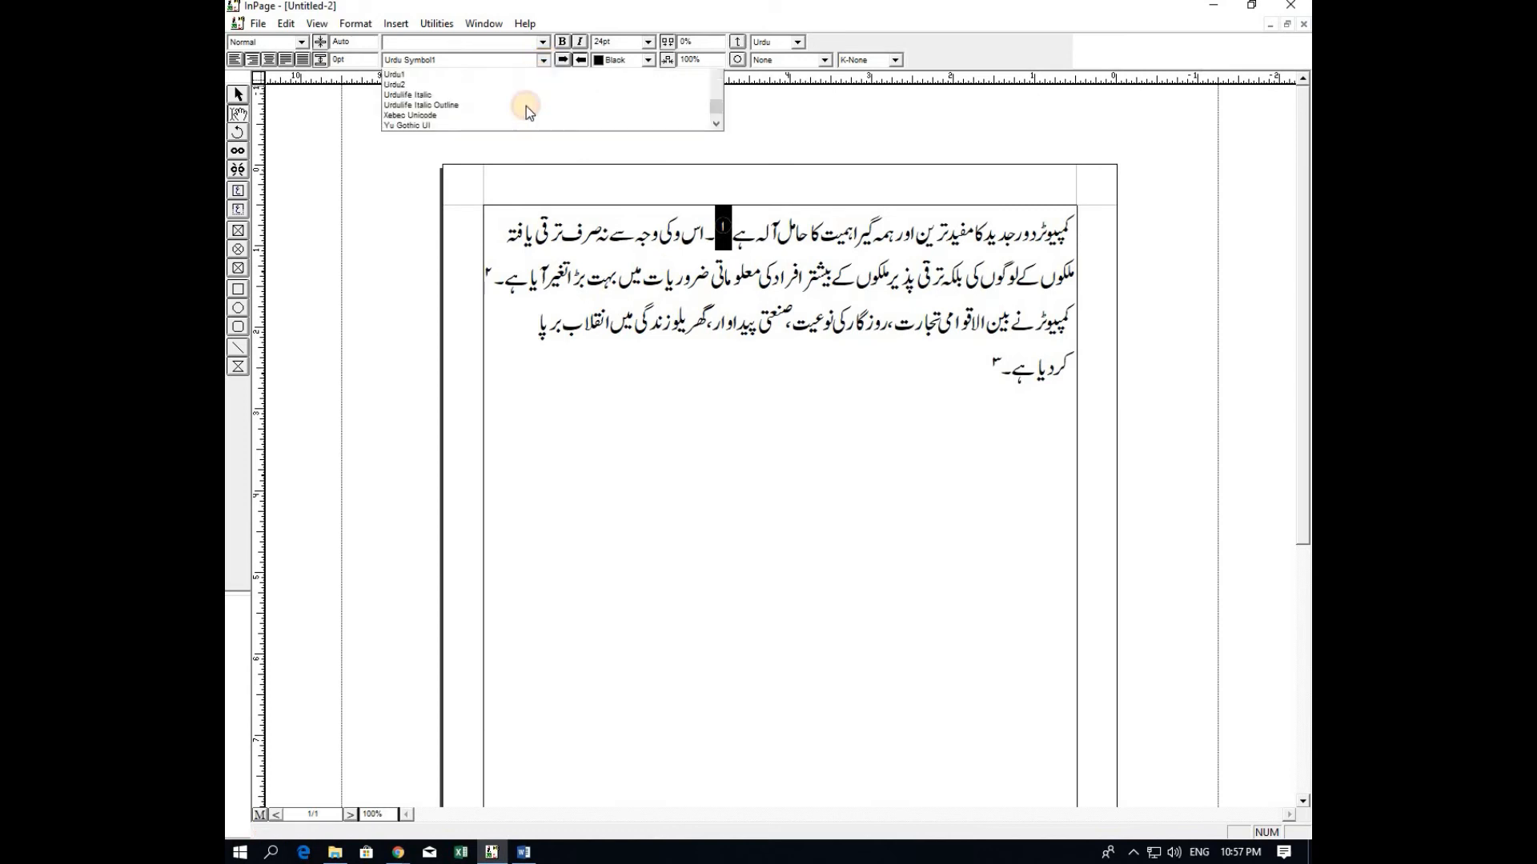
left_click(542, 84)
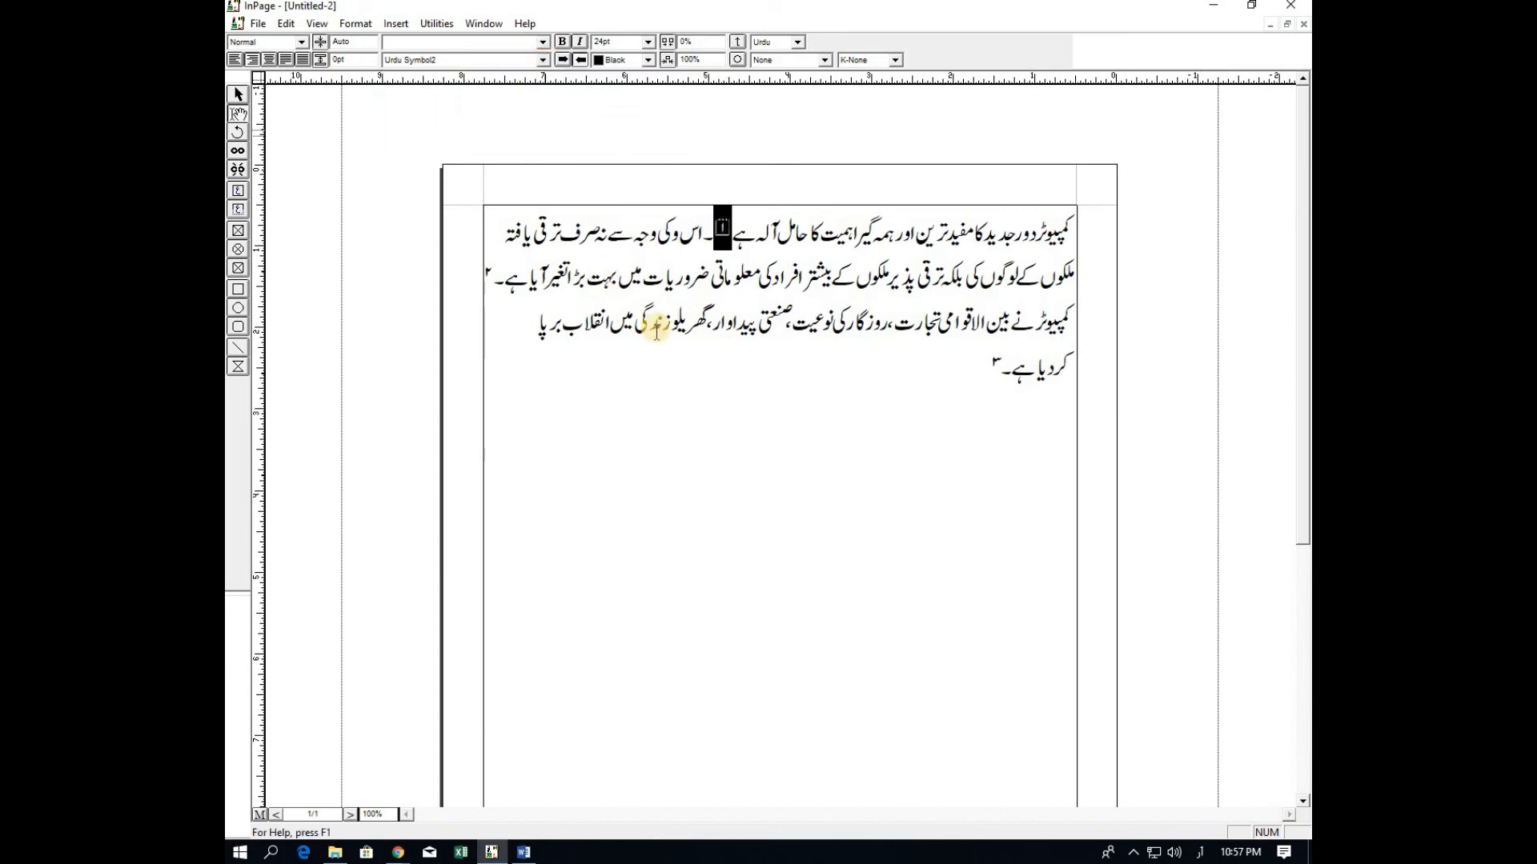
left_click(733, 371)
- Compare the footnote markers in the paragraph with the footnote entries at the foot of the page
scroll(766, 299, "down", 5)
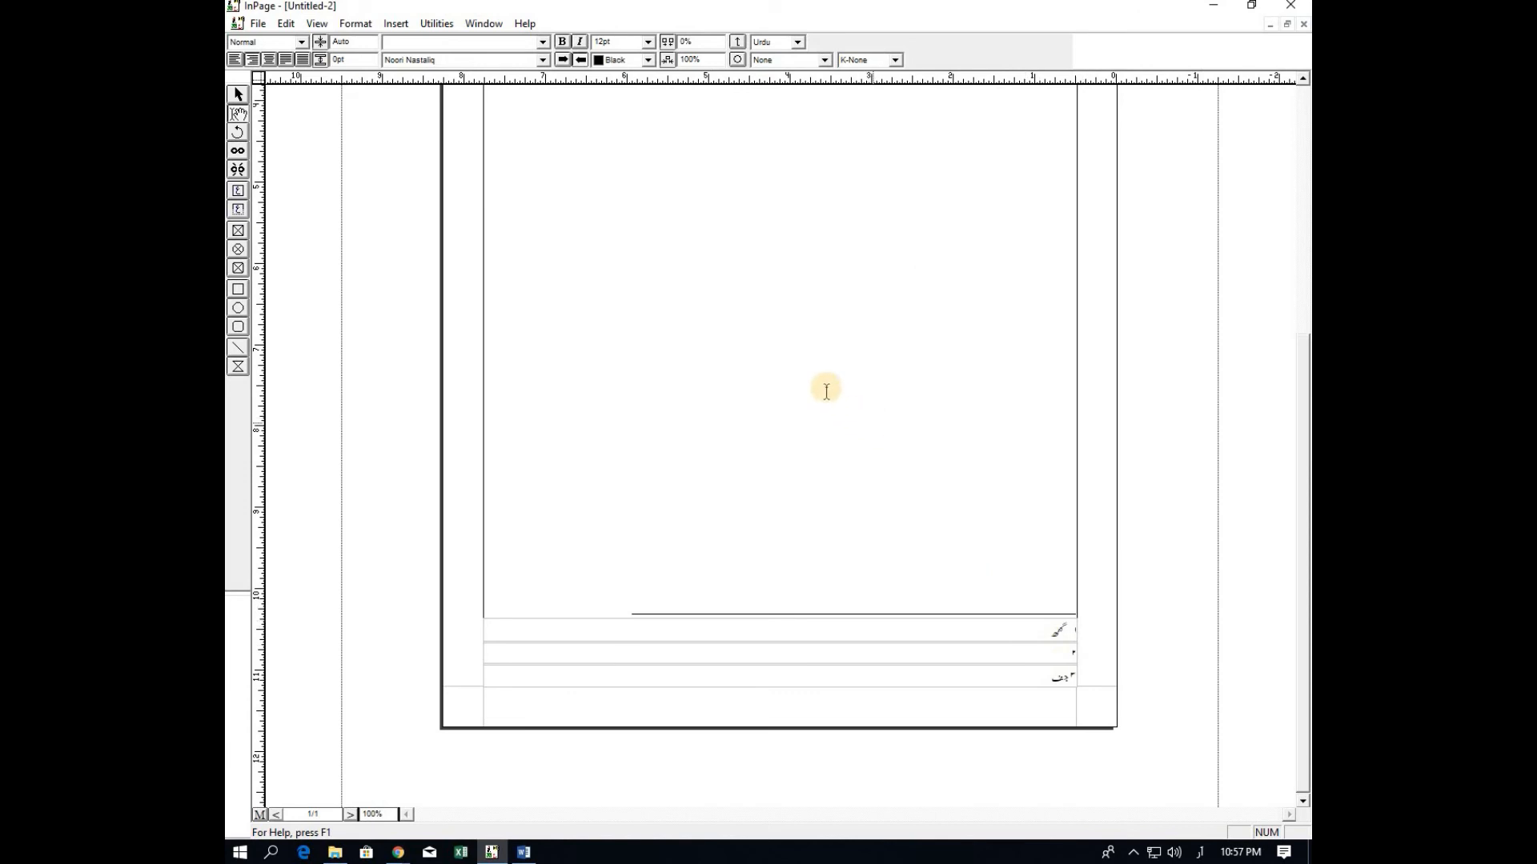
scroll(829, 387, "up", 5)
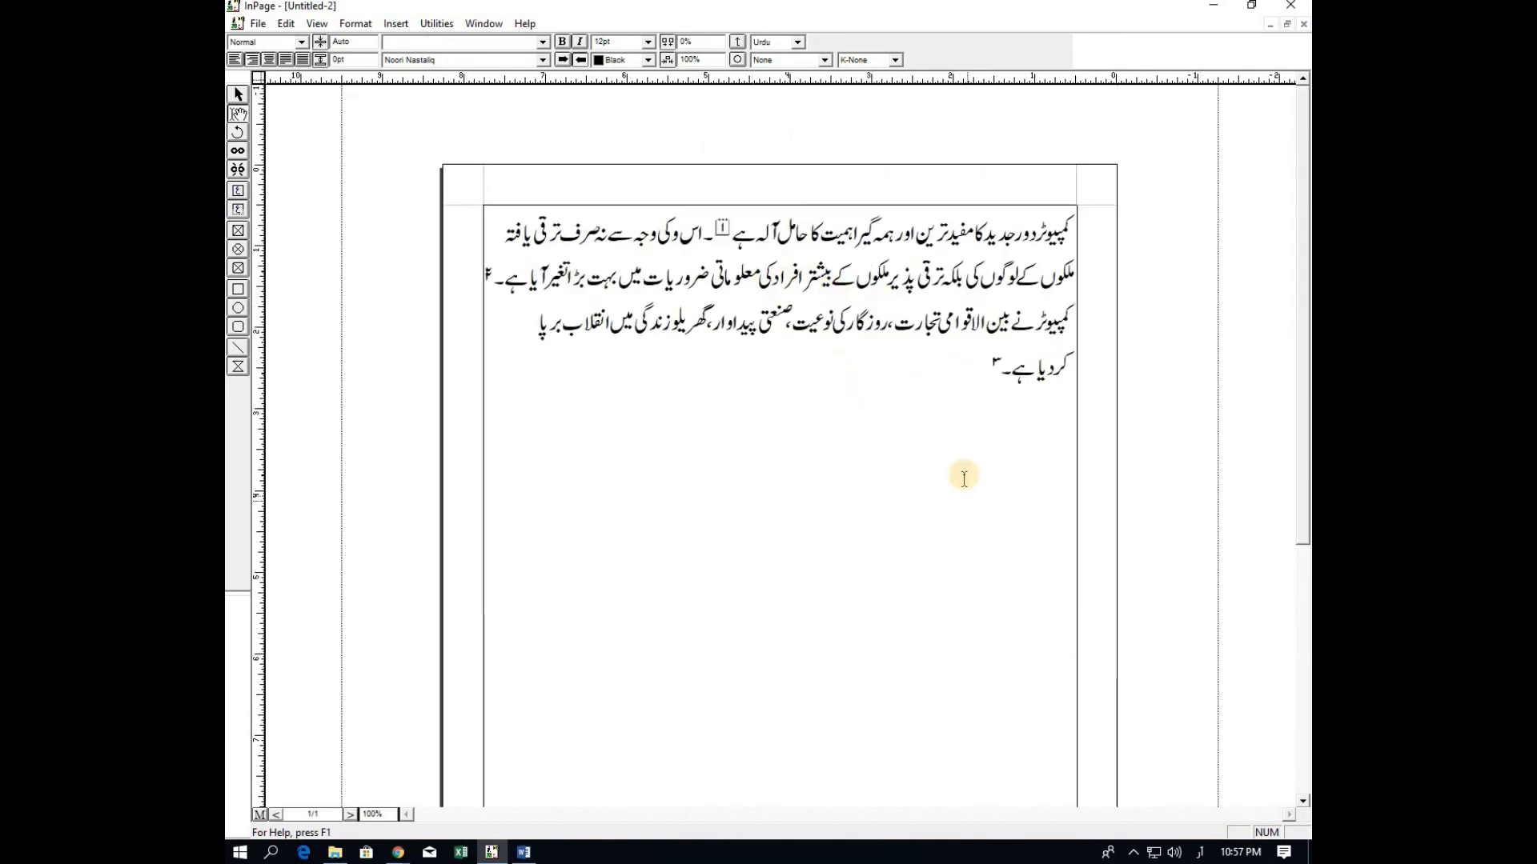
scroll(998, 565, "down", 5)
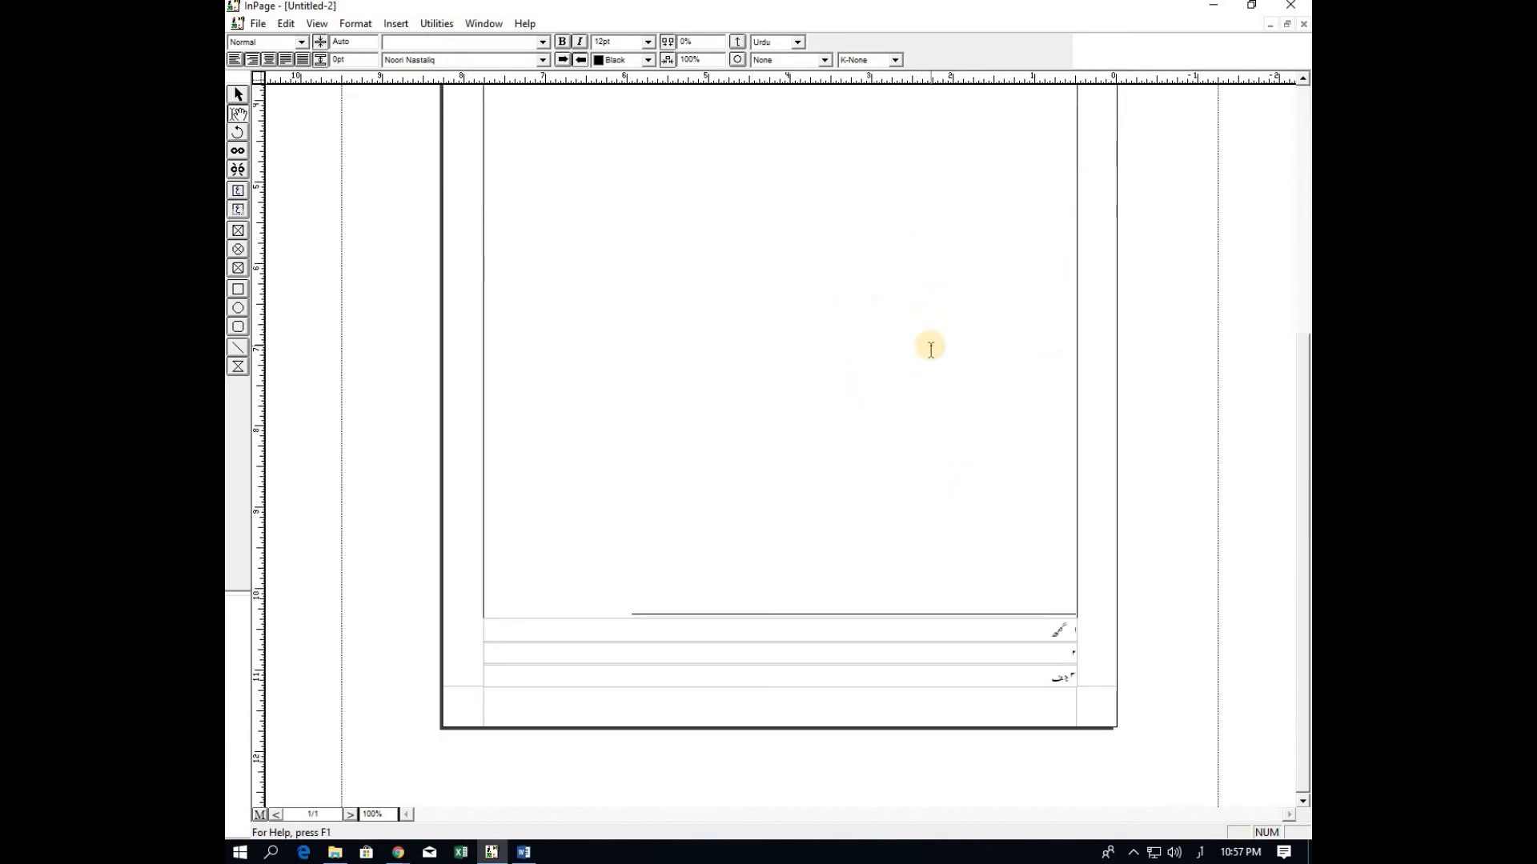
scroll(960, 464, "up", 5)
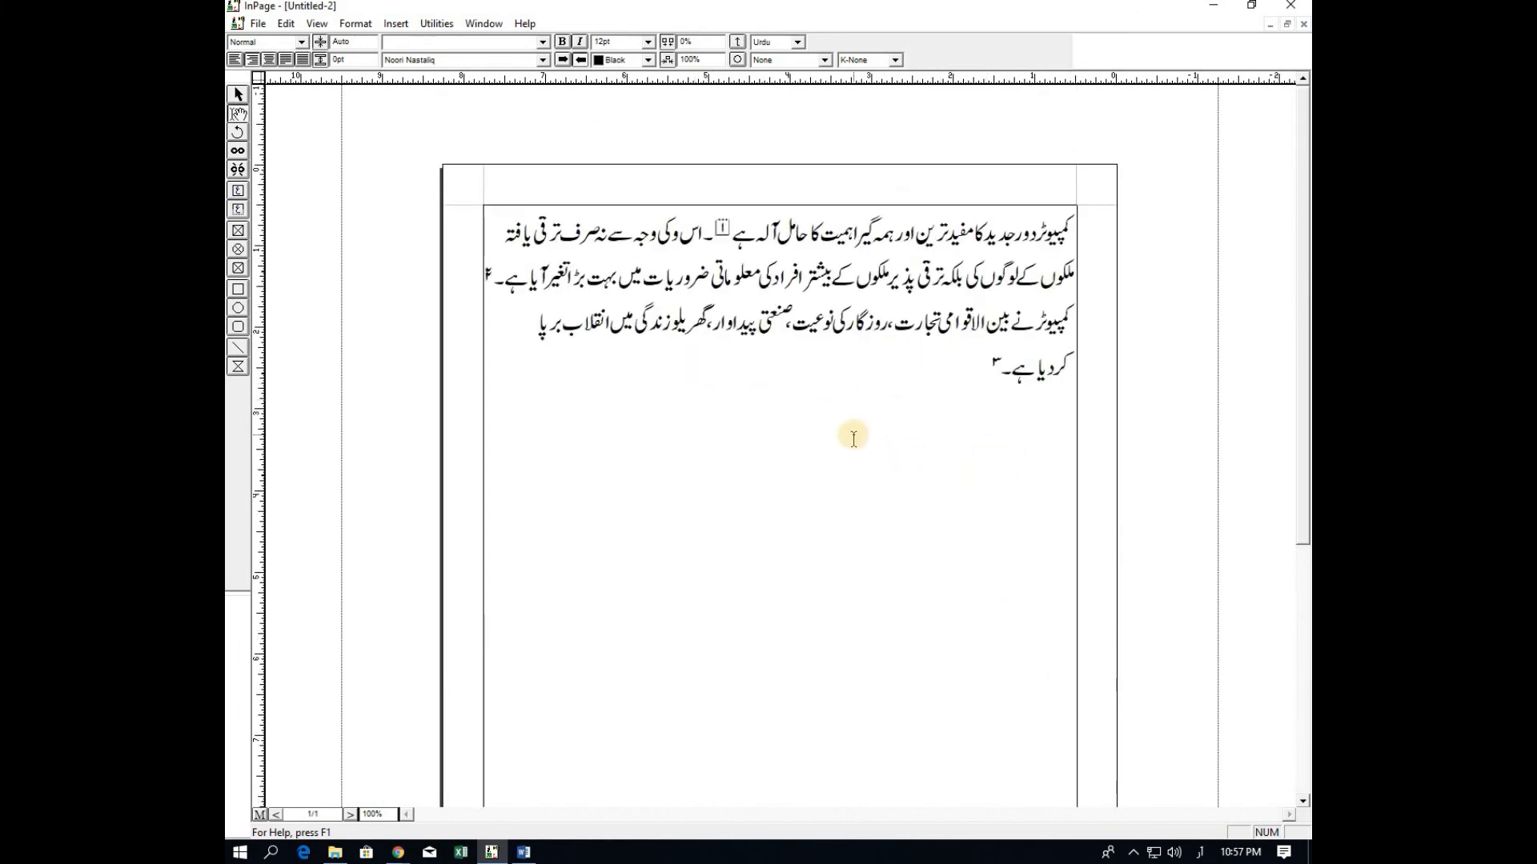
scroll(851, 439, "down", 5)
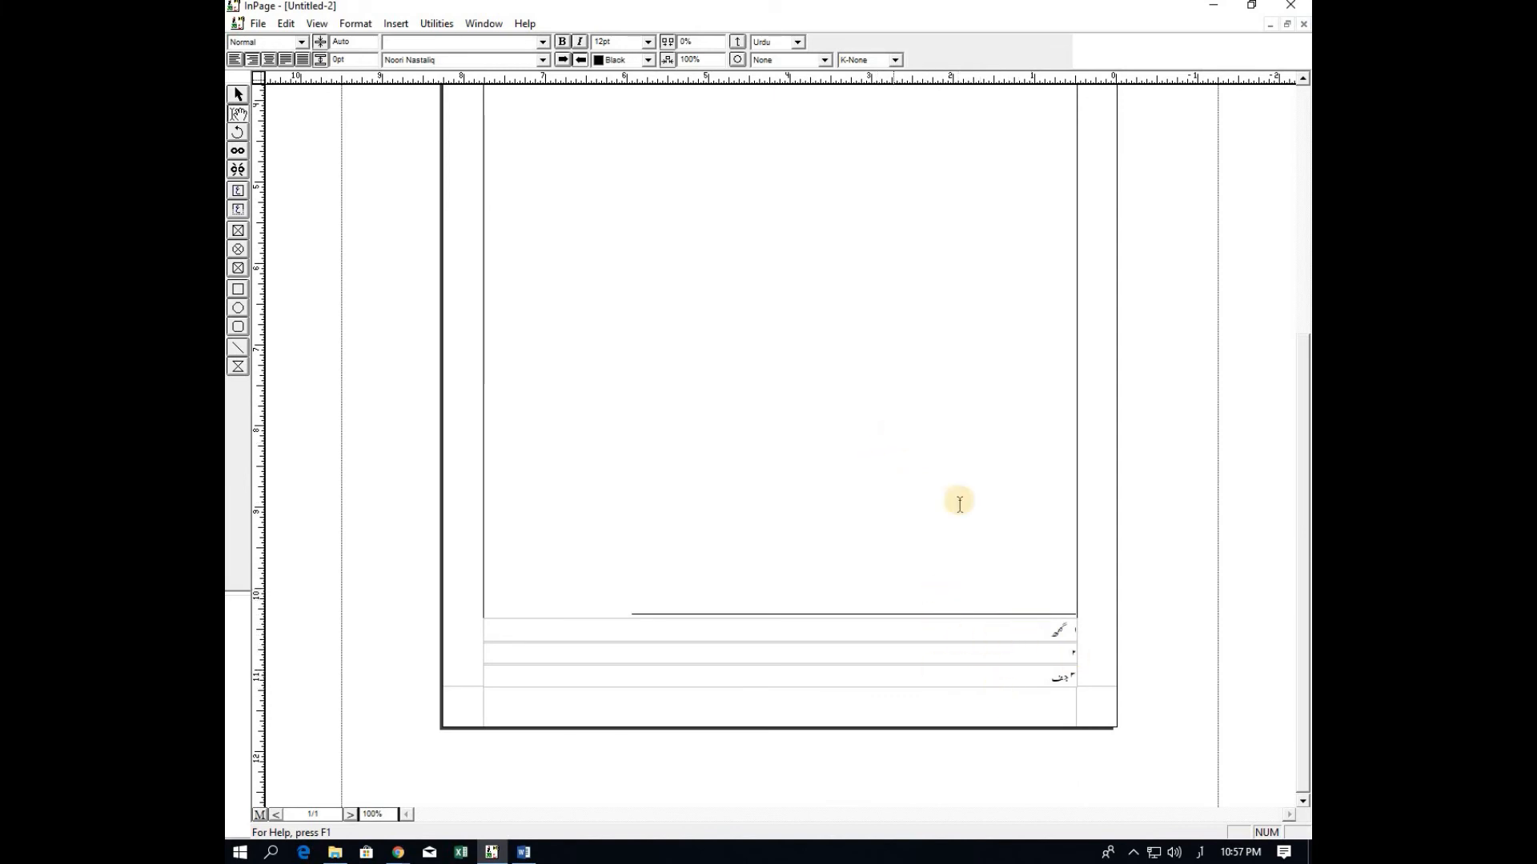
scroll(888, 425, "up", 5)
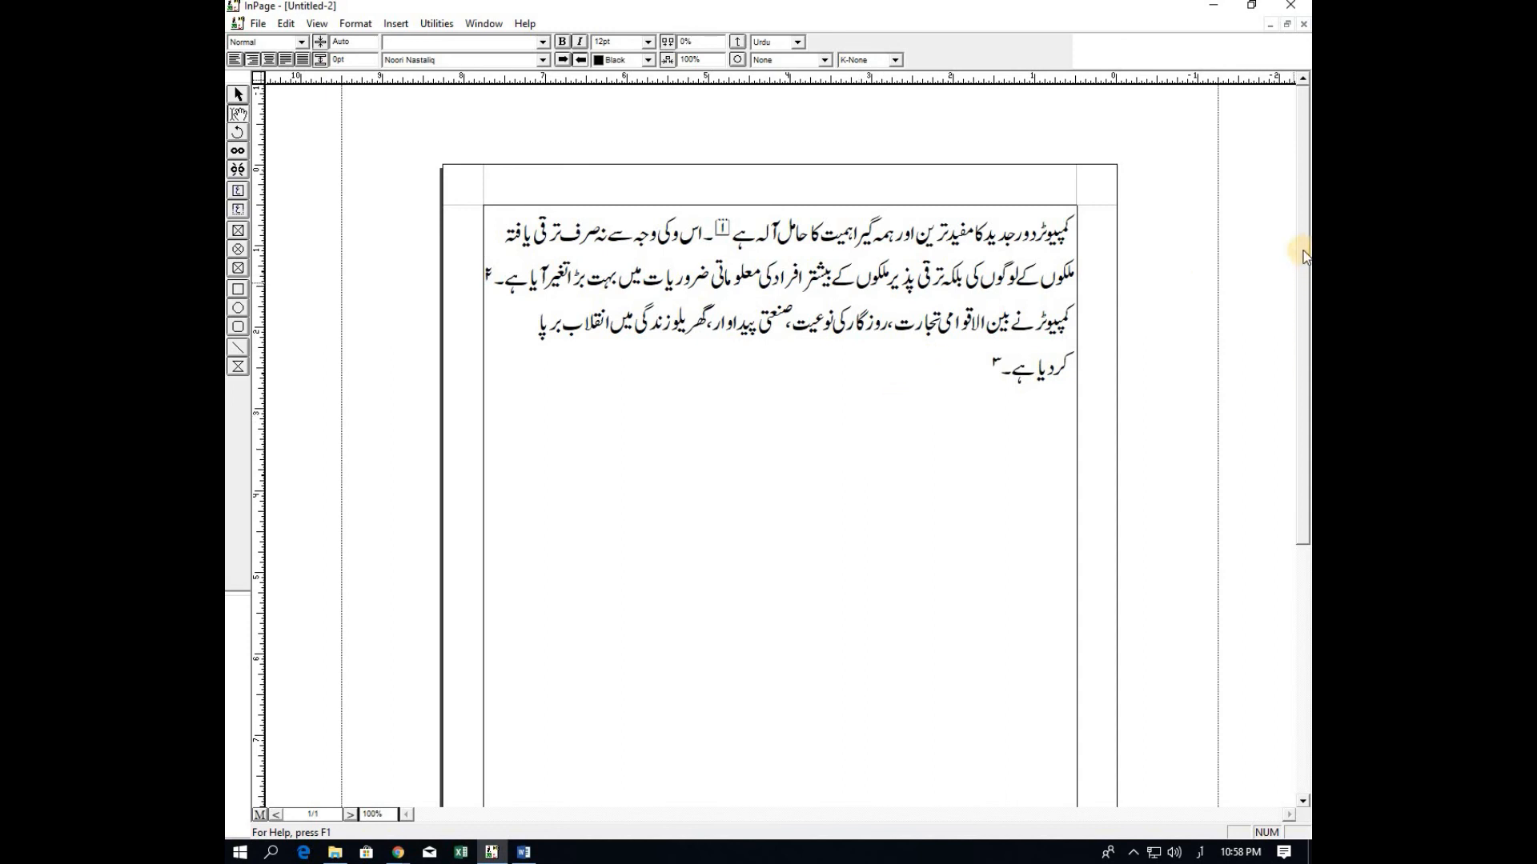
left_click_drag(1302, 255, 1303, 432)
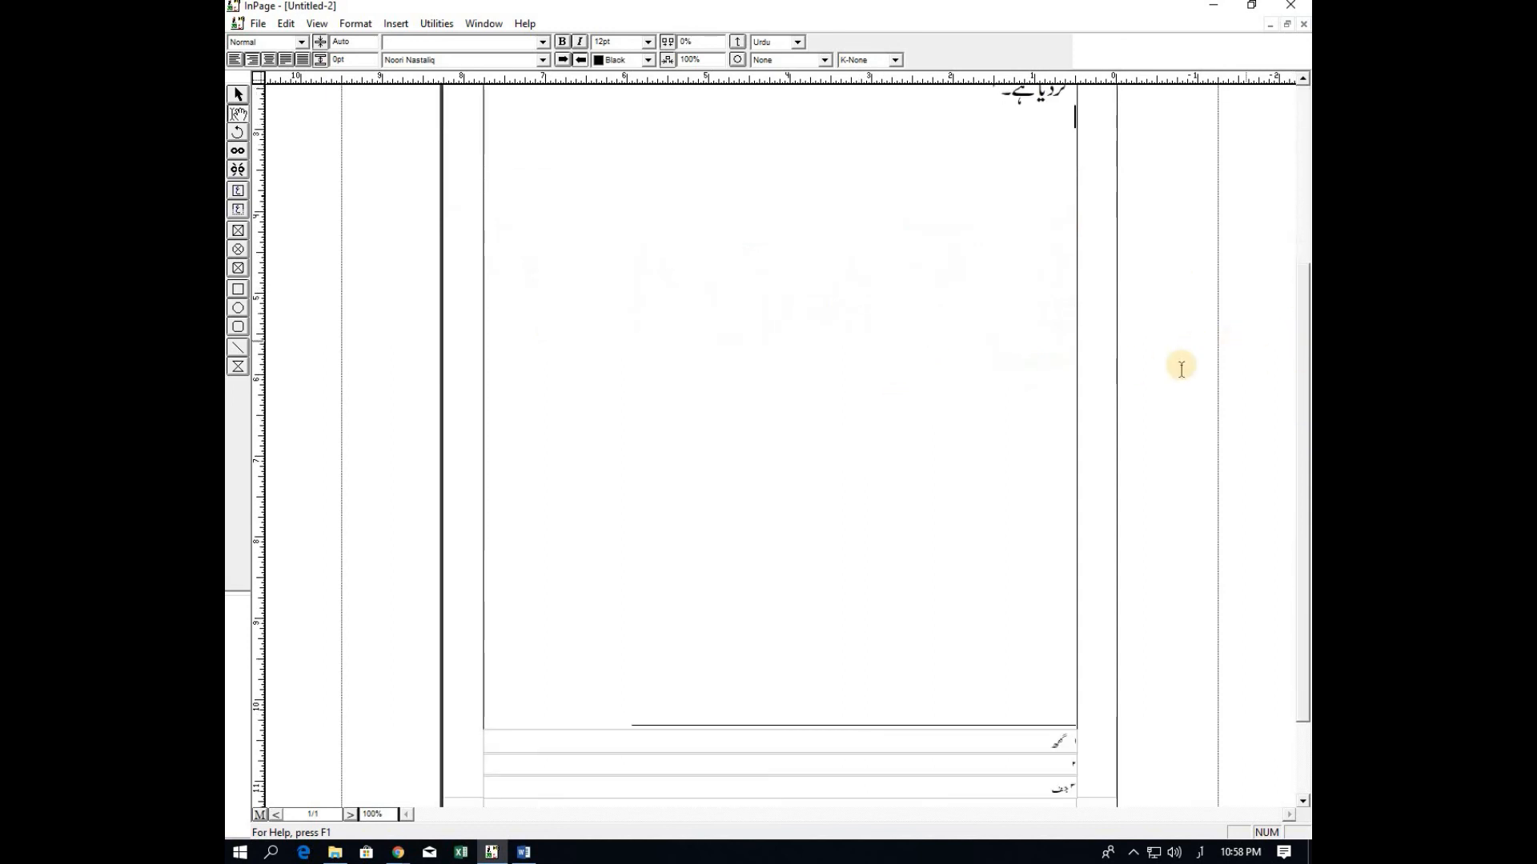
left_click(1300, 172)
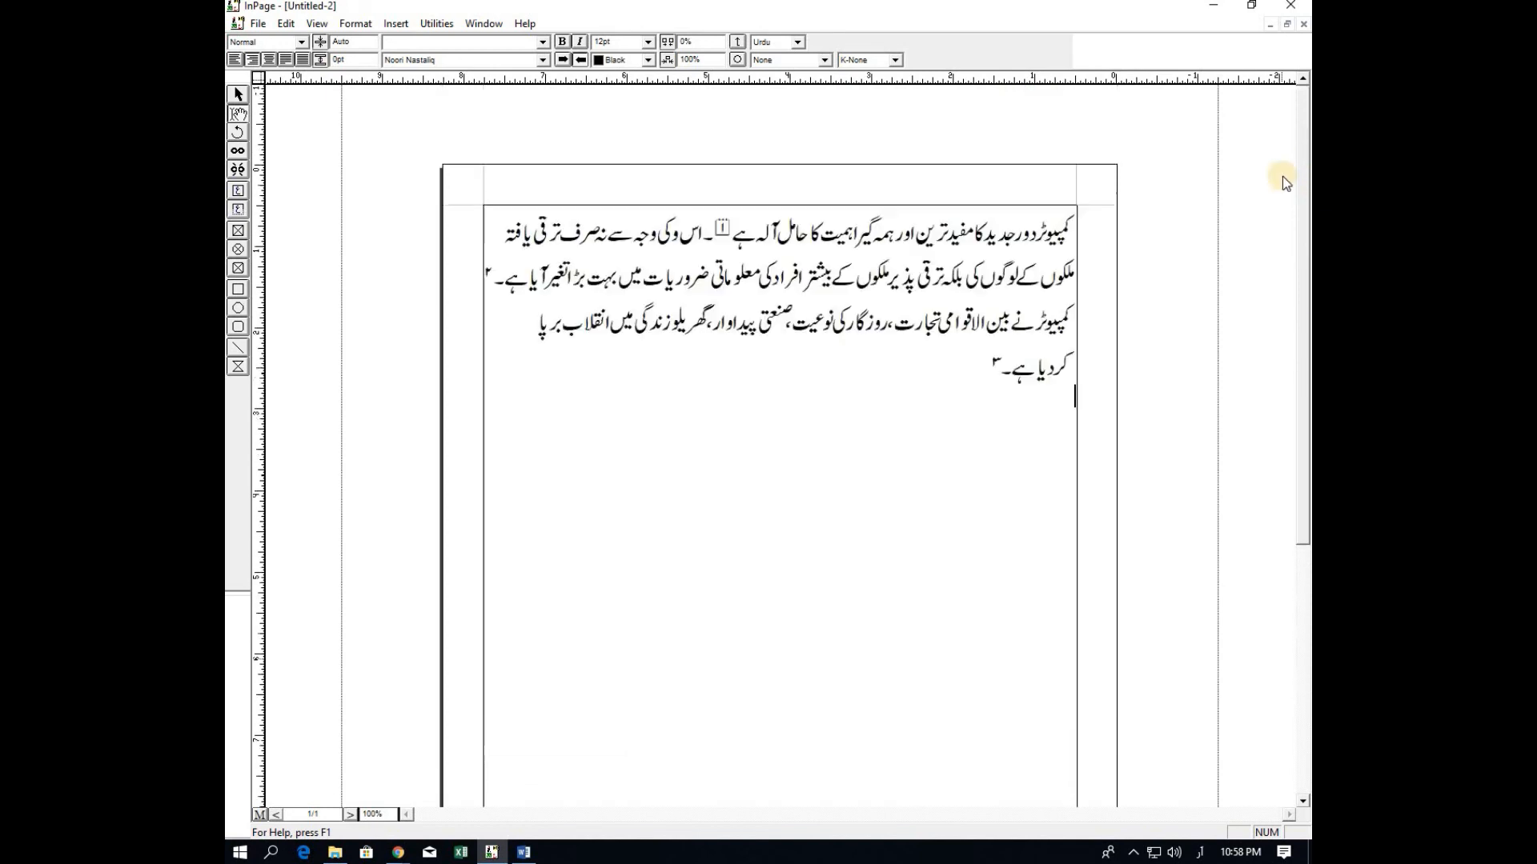